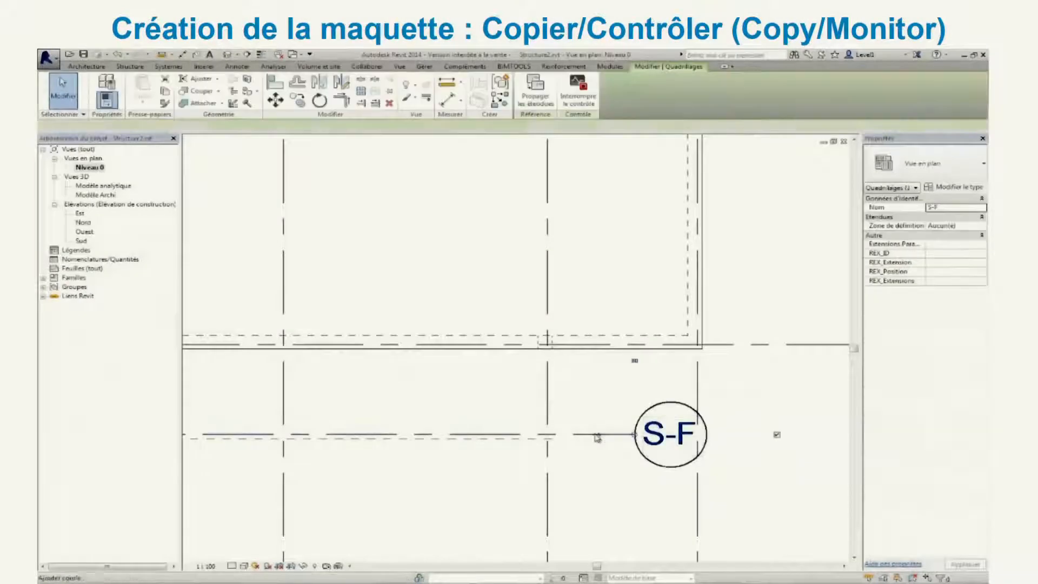
# - Move grid line S-F upward by 0.75 in the Niveau 0 structural plan
pyautogui.click(275, 100)
pyautogui.click(590, 434)
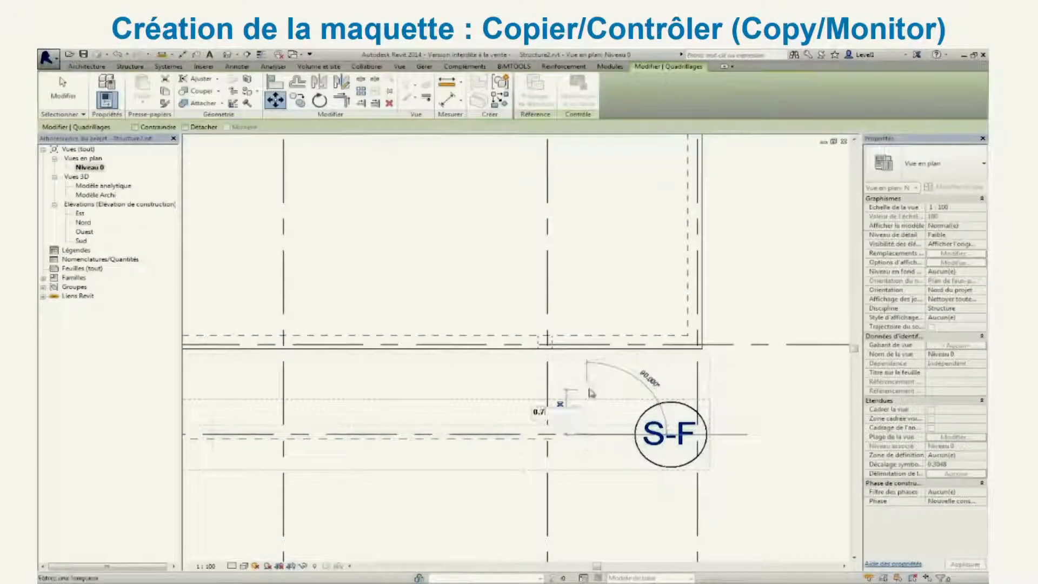
pyautogui.write('0.75')
pyautogui.press('Return')
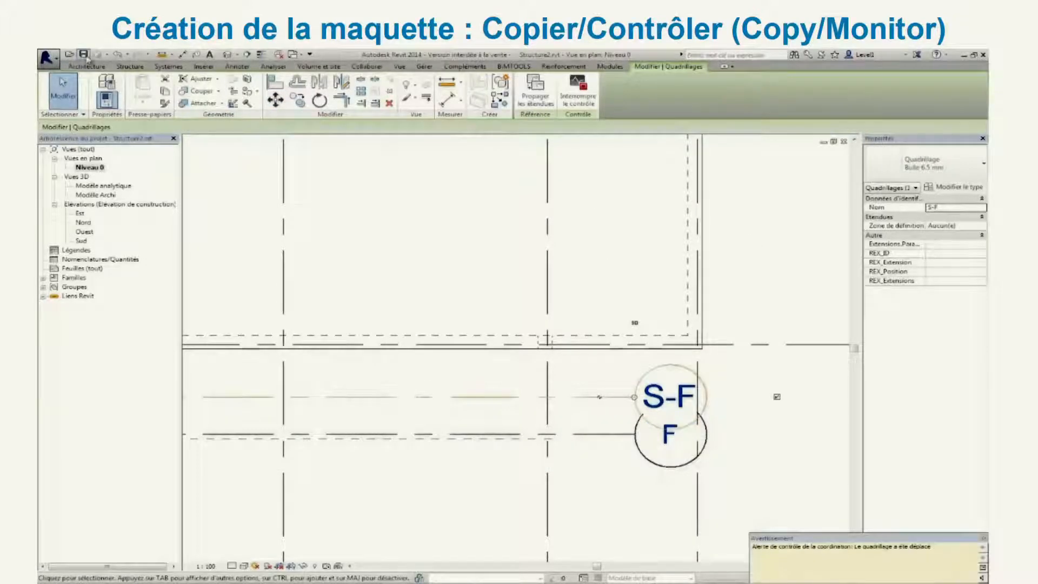
pyautogui.press('Escape')
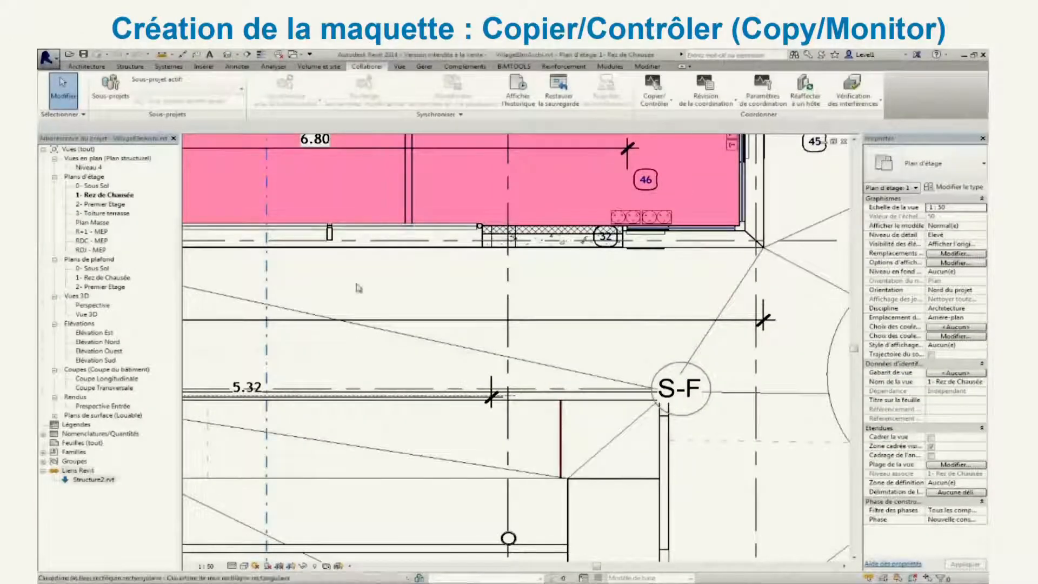
# - In the architectural model, reload the Structure2.rvt link and start a coordination review on that link
pyautogui.rightClick(101, 480)
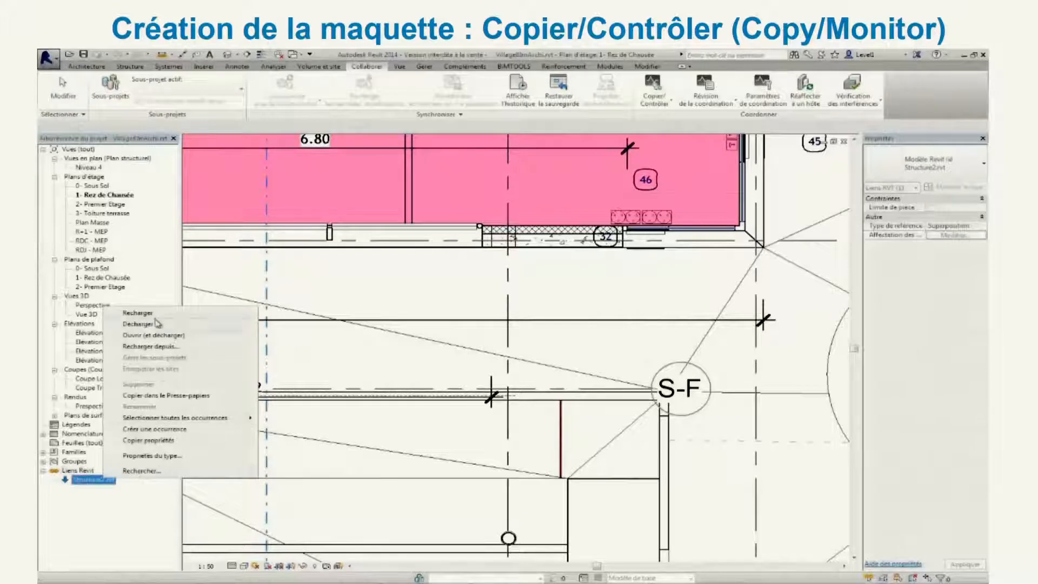
pyautogui.click(157, 314)
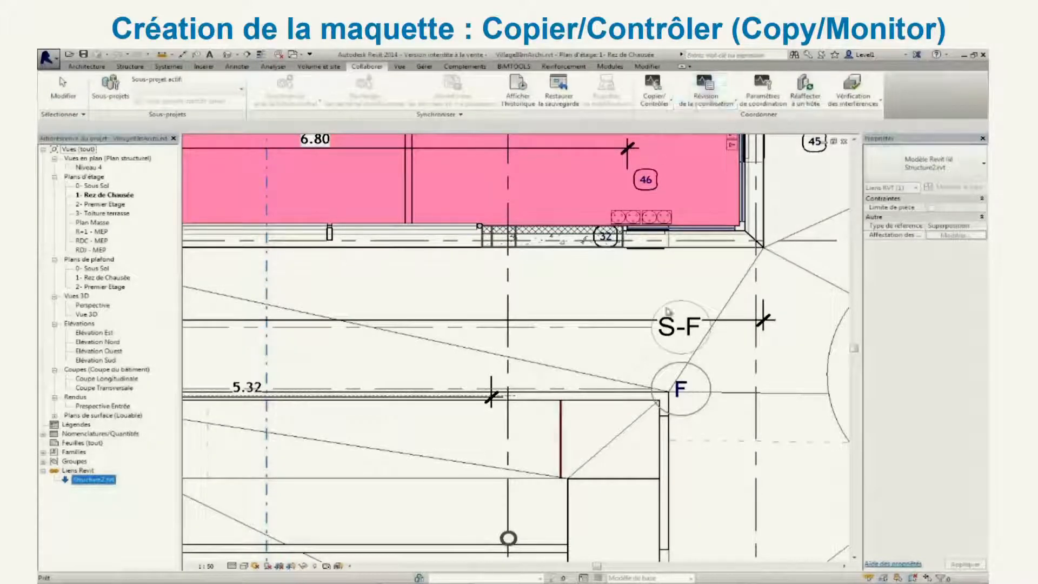
pyautogui.click(723, 110)
pyautogui.click(722, 142)
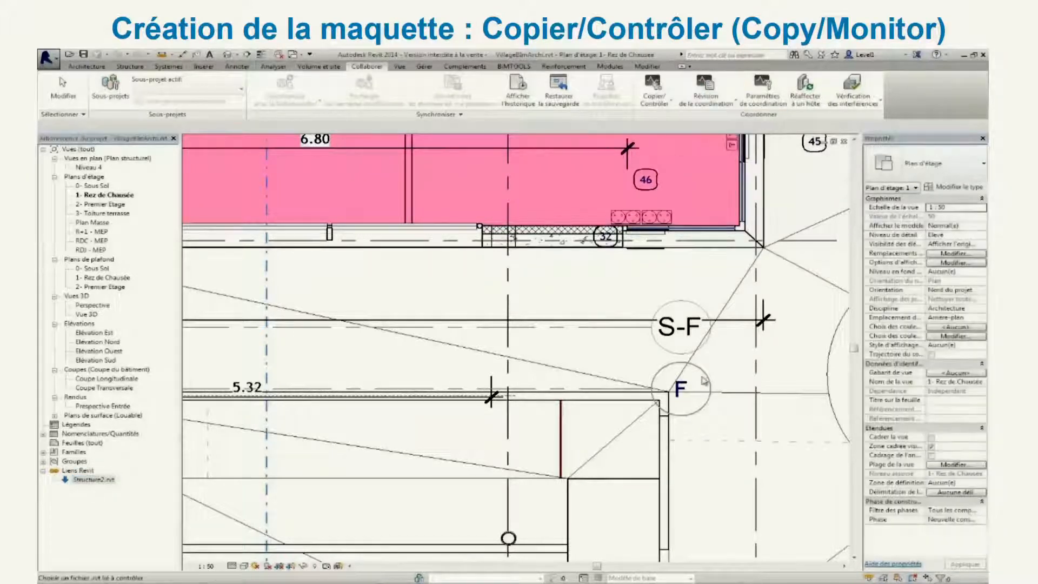
pyautogui.click(706, 348)
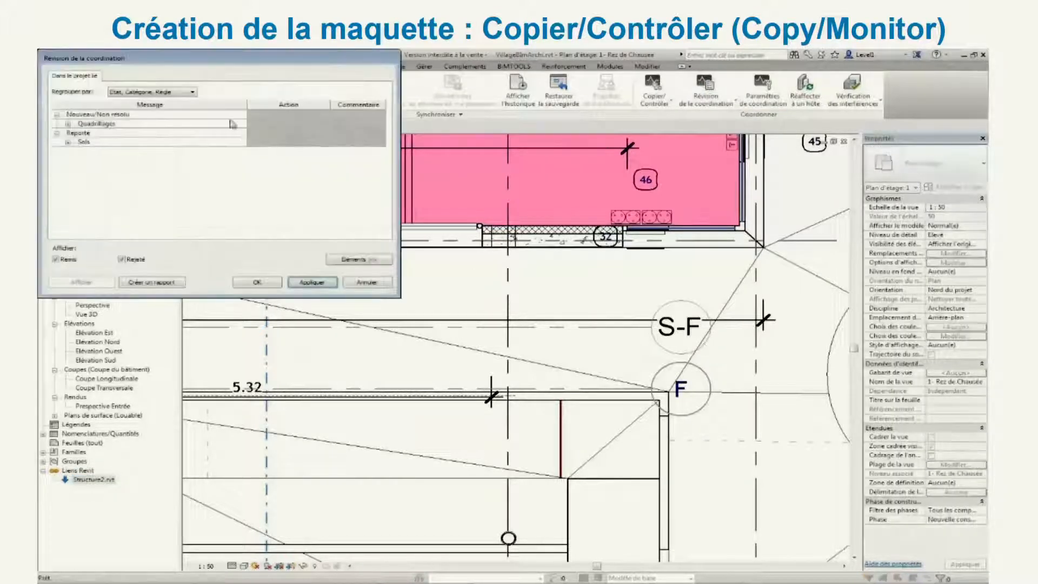
# - Resolve the unresolved moved-grid entry by applying the action that modifies grid F, and close the coordination review
pyautogui.click(68, 124)
pyautogui.click(79, 133)
pyautogui.click(324, 143)
pyautogui.click(325, 143)
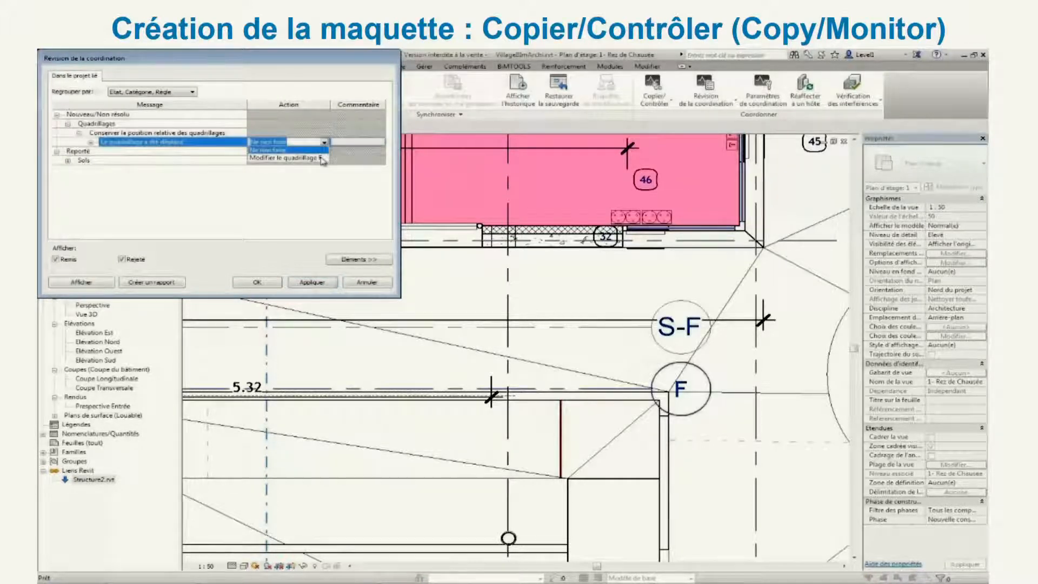
pyautogui.click(303, 158)
pyautogui.click(317, 283)
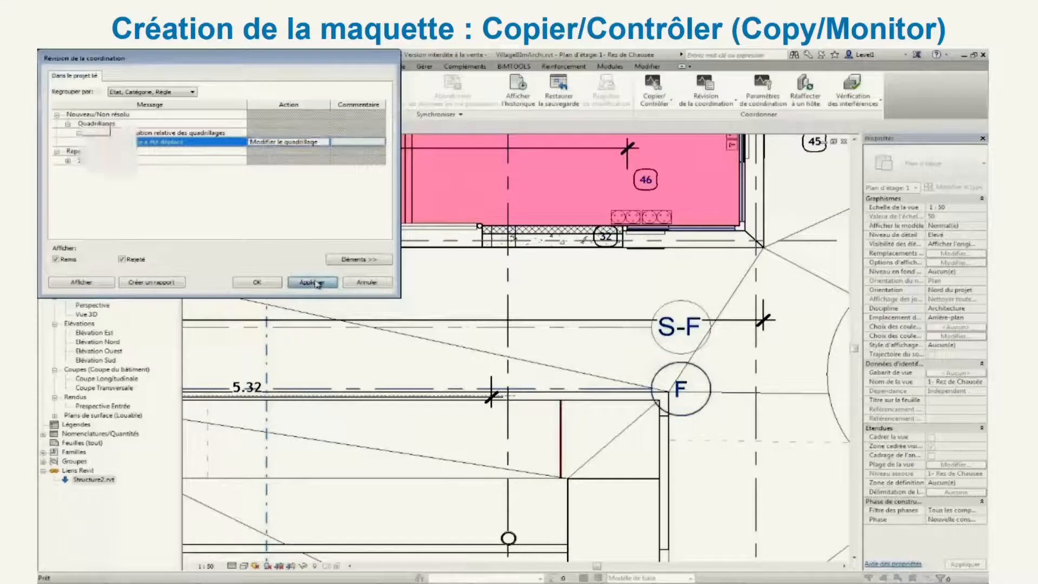
pyautogui.click(257, 282)
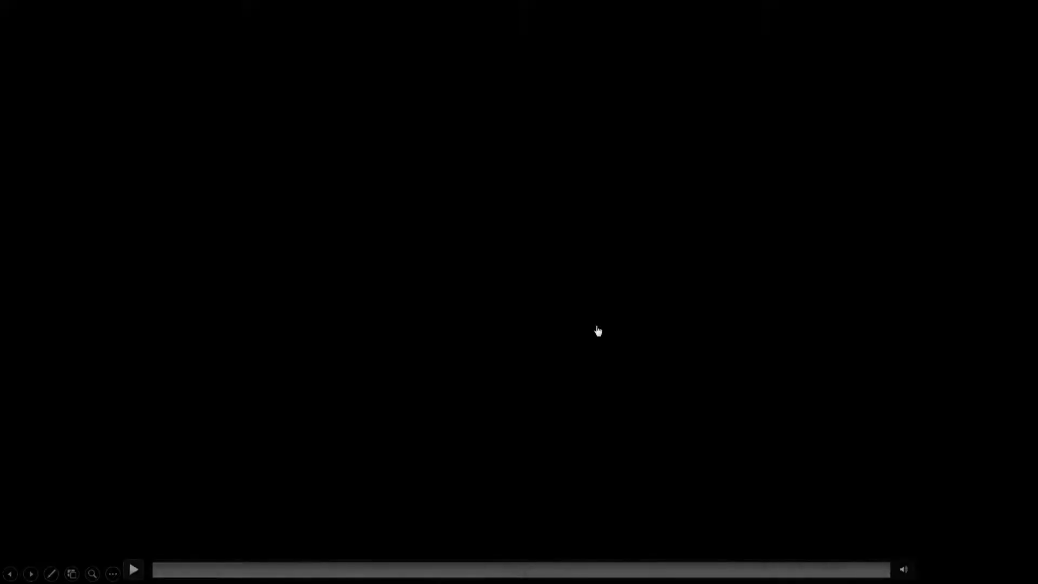
pyautogui.click(134, 568)
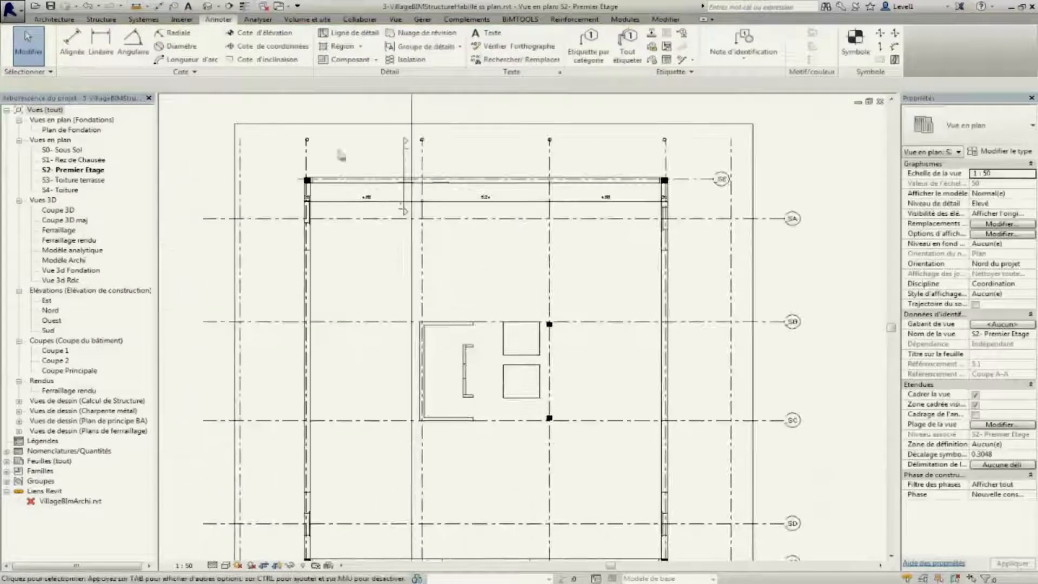
# - Place an aligned dimension string outside the left exterior wall of the S2- Premier Etage plan, using the whole-wall option (Murs entiers)
pyautogui.click(72, 45)
pyautogui.click(237, 86)
pyautogui.click(240, 107)
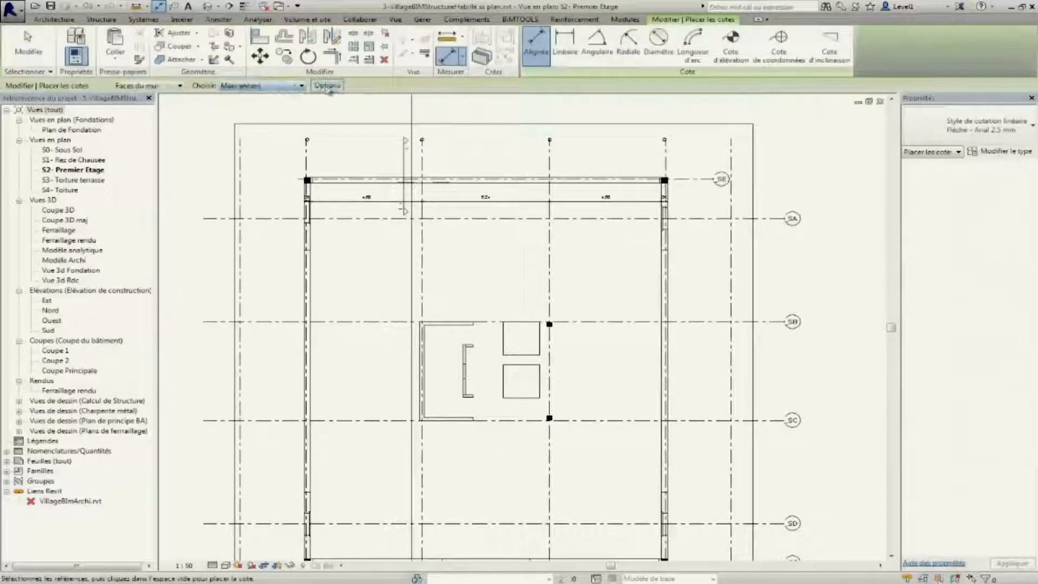
pyautogui.click(327, 87)
pyautogui.click(518, 353)
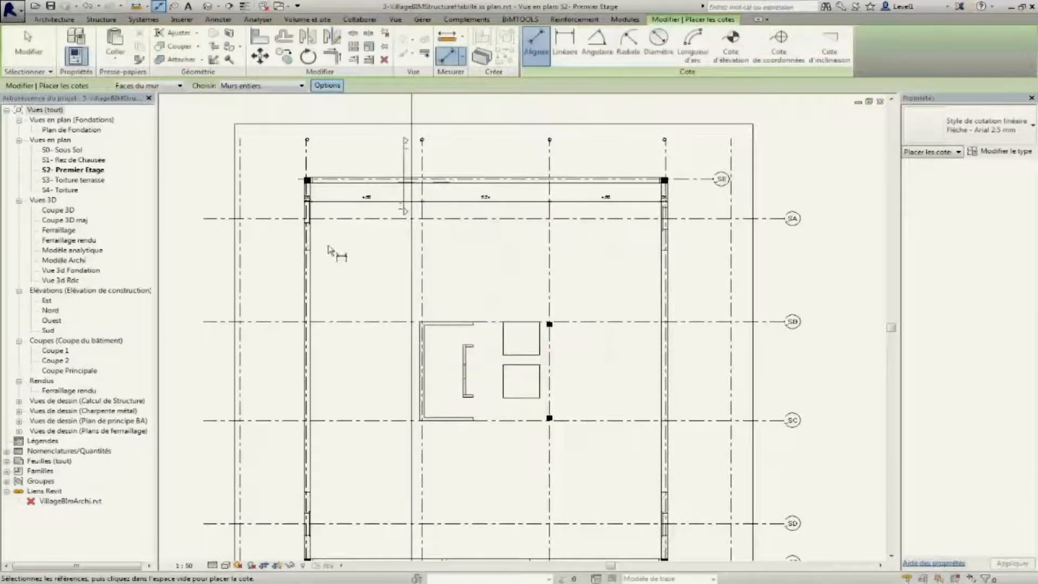
pyautogui.click(309, 254)
pyautogui.click(261, 264)
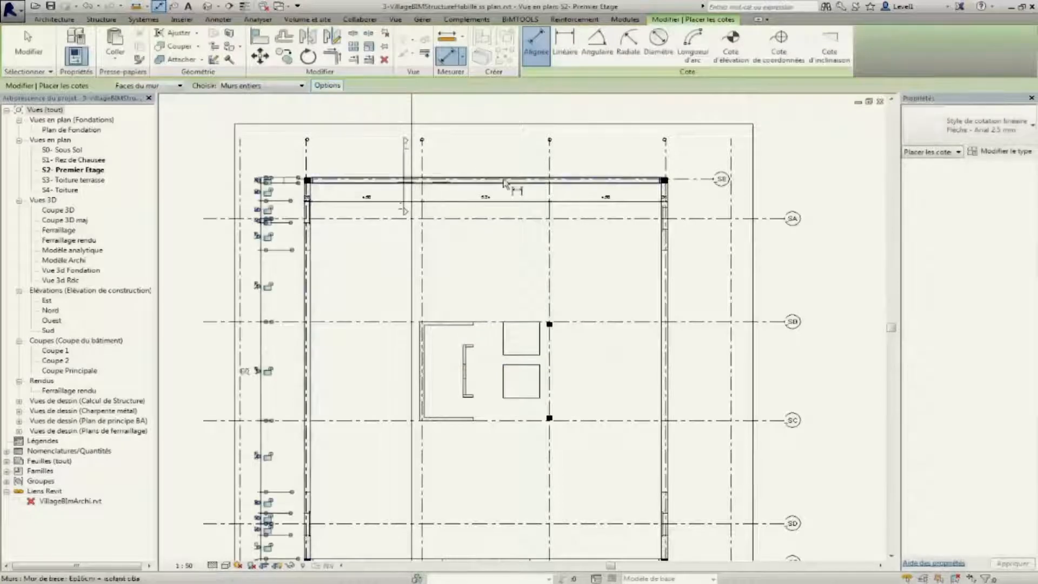
# - Place whole-wall aligned dimension strings outside the top, right and bottom exterior walls
pyautogui.click(506, 180)
pyautogui.click(507, 150)
pyautogui.click(666, 272)
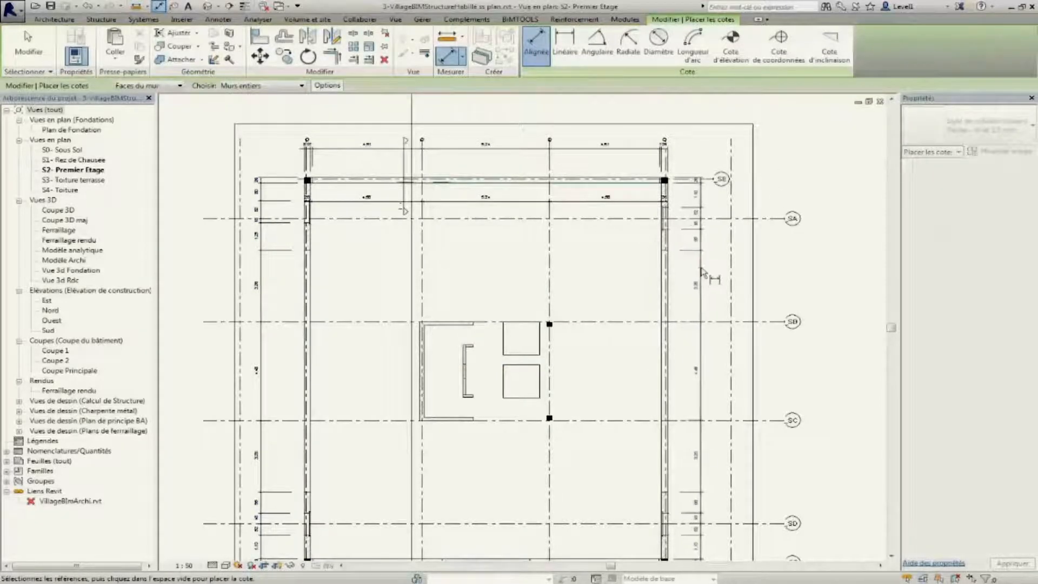
pyautogui.click(701, 272)
pyautogui.moveTo(343, 355); pyautogui.dragTo(335, 288, button='middle')
pyautogui.click(492, 492)
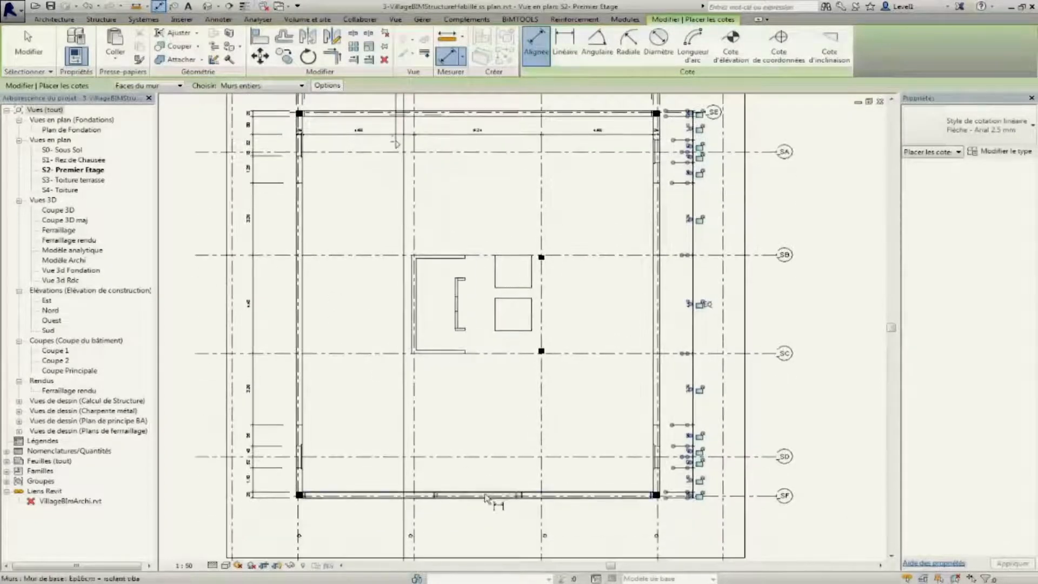
pyautogui.click(476, 516)
pyautogui.press('Escape')
pyautogui.press('Escape')
# - Add aligned dimensions to the central core walls and the two square floor openings beside them
pyautogui.click(72, 40)
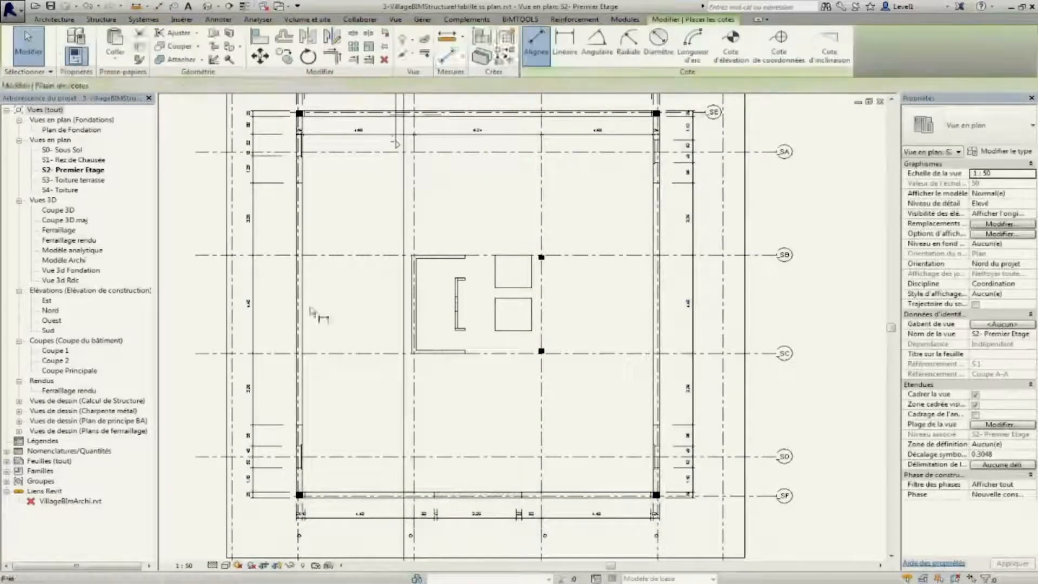
pyautogui.scroll(3, 411, 302)
pyautogui.moveTo(768, 409); pyautogui.dragTo(500, 398, button='middle')
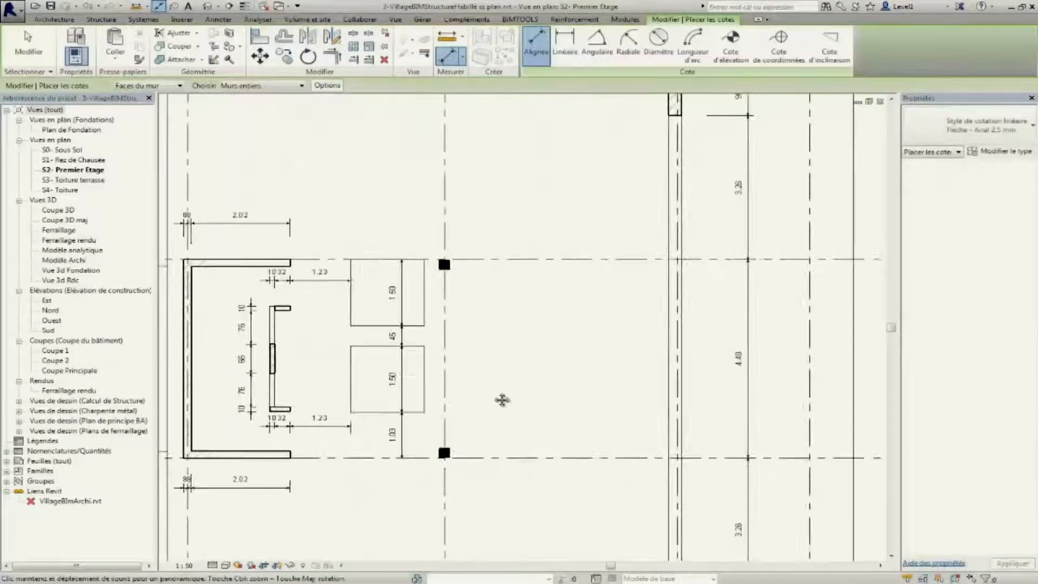
pyautogui.press('Escape')
pyautogui.press('Escape')
# - Extend the upper inner core dimension string's witness lines to the opening's right edge, the upper column and the right exterior wall
pyautogui.click(335, 280)
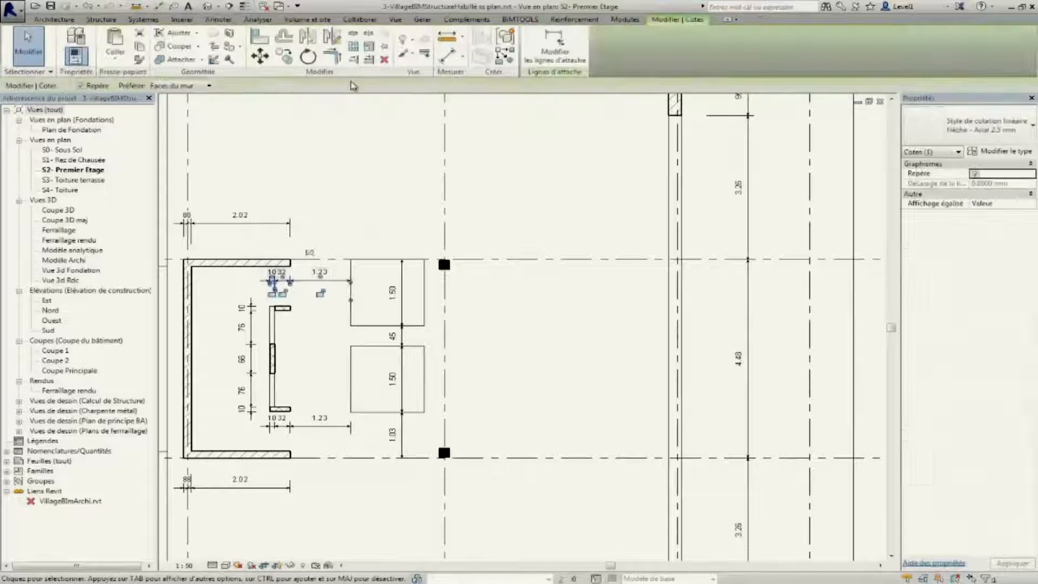
pyautogui.click(537, 61)
pyautogui.click(425, 286)
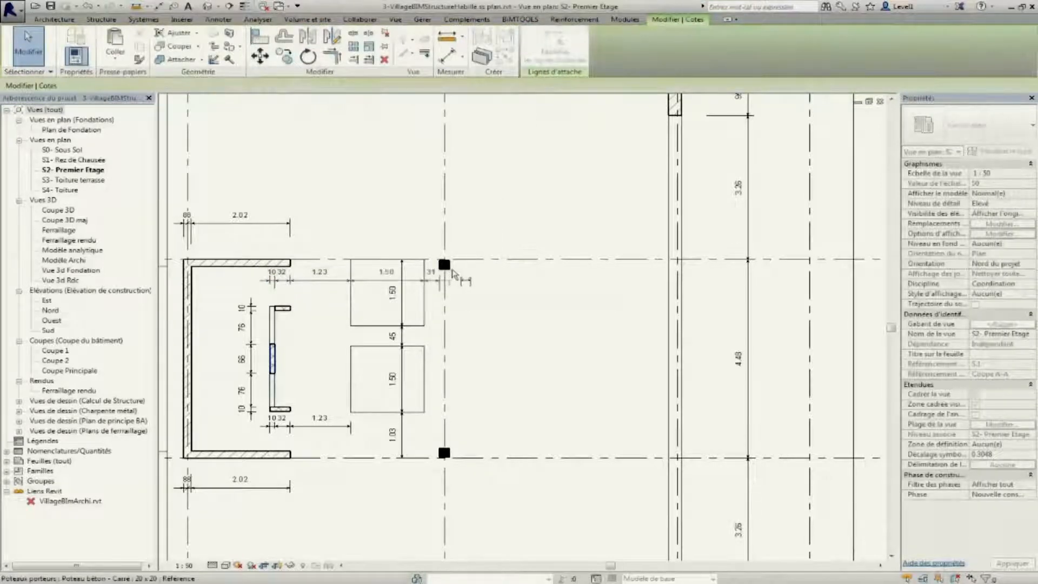
pyautogui.click(452, 271)
pyautogui.click(683, 285)
pyautogui.click(606, 363)
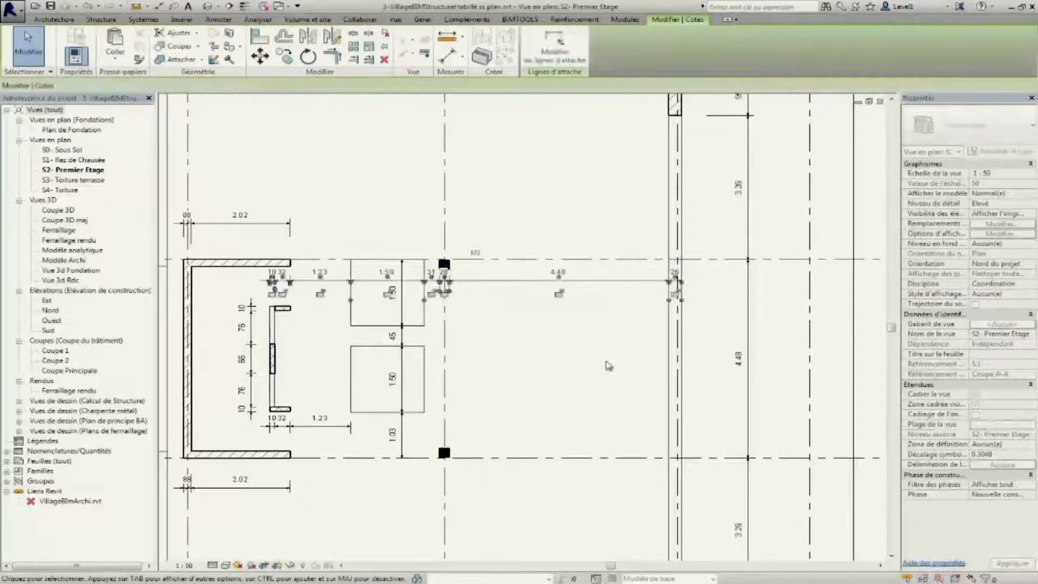
pyautogui.click(594, 366)
# - Shift the extended horizontal dimension string slightly upward in the core area
pyautogui.moveTo(510, 363); pyautogui.dragTo(672, 346, button='middle')
pyautogui.click(669, 264)
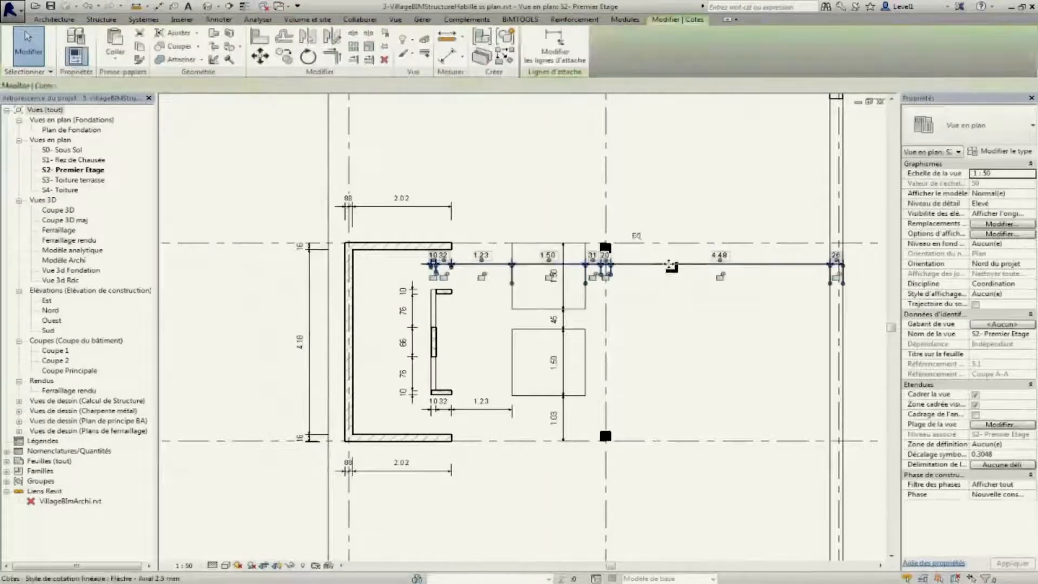
pyautogui.moveTo(669, 264)
pyautogui.mouseDown()
pyautogui.moveTo(669, 275)
pyautogui.moveTo(671, 259)
pyautogui.mouseUp()
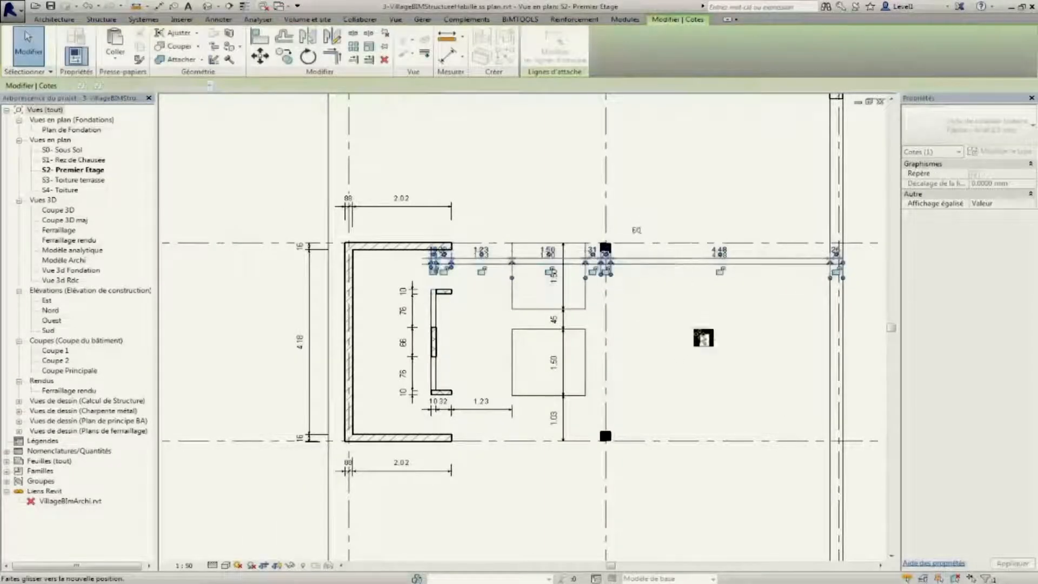
pyautogui.click(703, 335)
# - Place one Trémie-EXTENSIBLE-V1 floor opening component in the upper-left bay of the plan
pyautogui.scroll(-1, 717, 334)
pyautogui.moveTo(745, 364); pyautogui.dragTo(581, 327, button='middle')
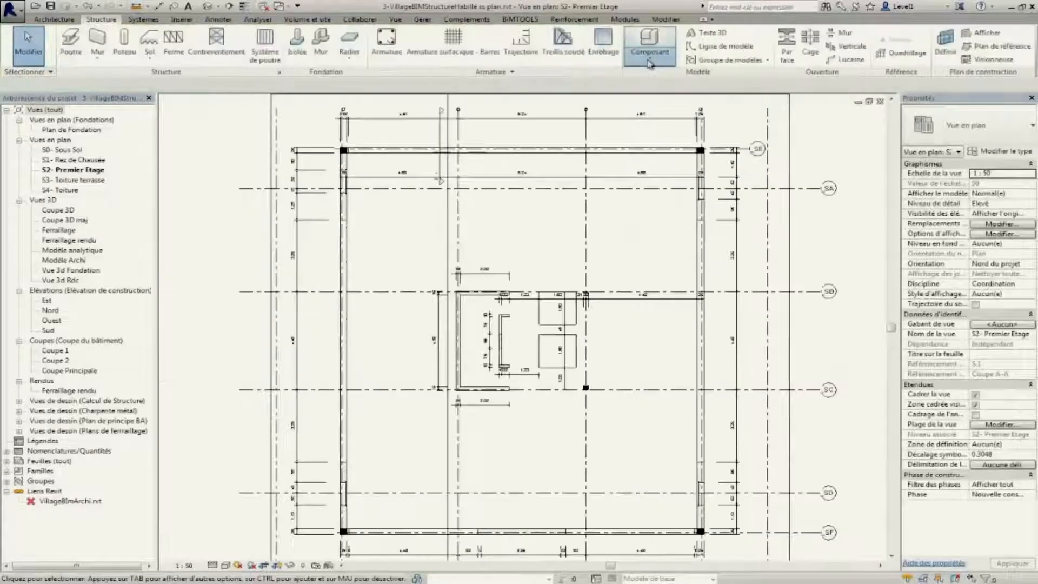
pyautogui.click(649, 64)
pyautogui.click(653, 80)
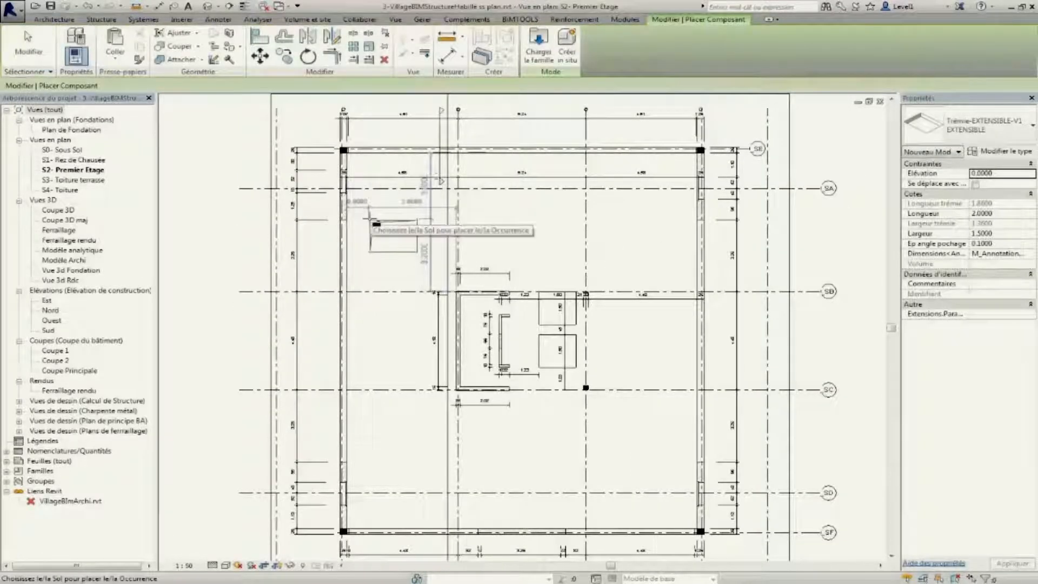
pyautogui.click(385, 208)
pyautogui.press('Escape')
pyautogui.press('Escape')
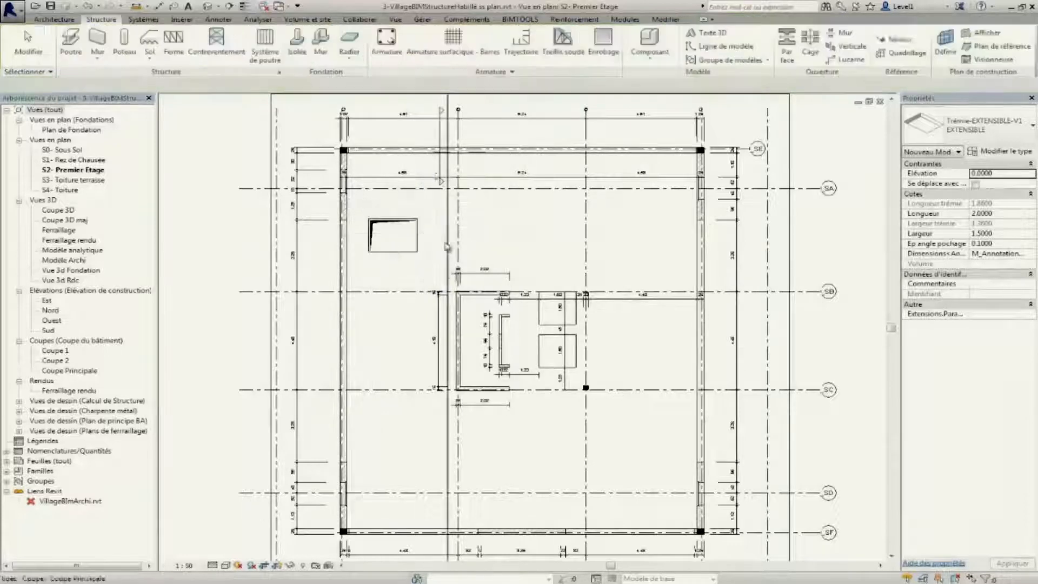
# - Set the new floor opening's distance from the top exterior wall to 2.5
pyautogui.click(421, 236)
pyautogui.click(429, 180)
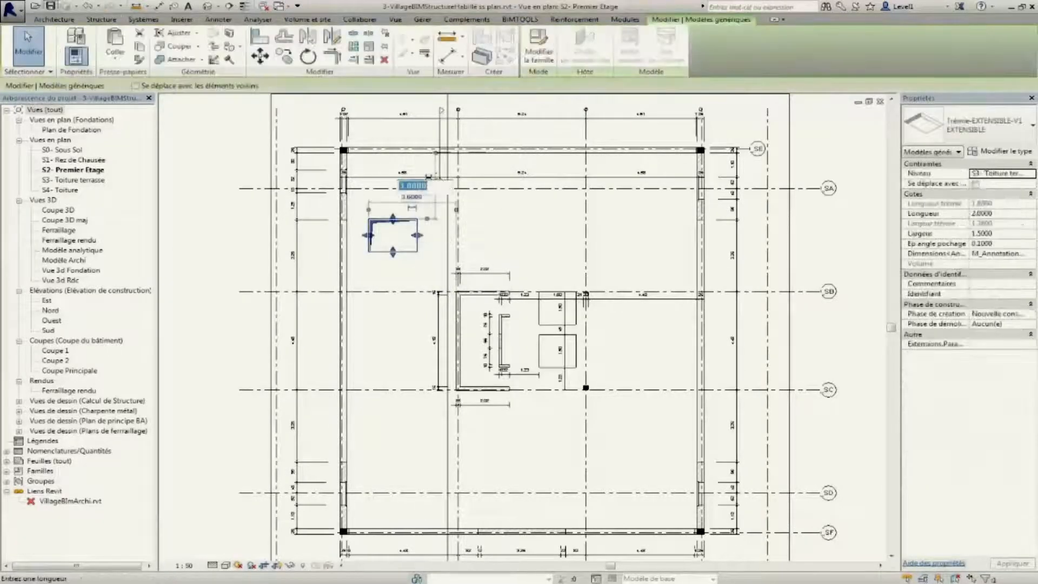
pyautogui.write('2.5')
pyautogui.press('Return')
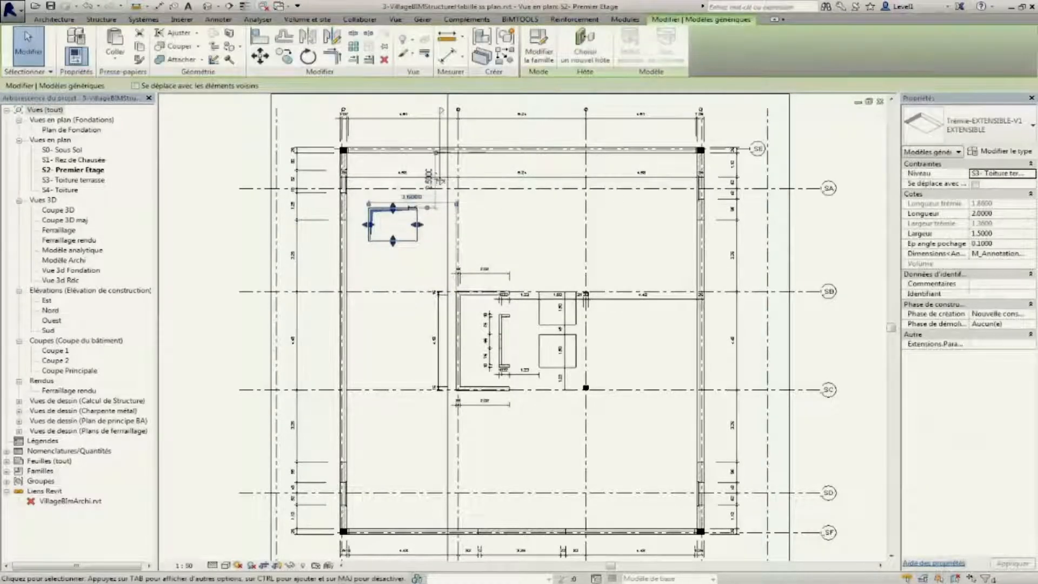
# - Re-reference the opening's horizontal temporary dimension to the left exterior wall's inner face and set the distance to 1.25
pyautogui.scroll(5, 324, 179)
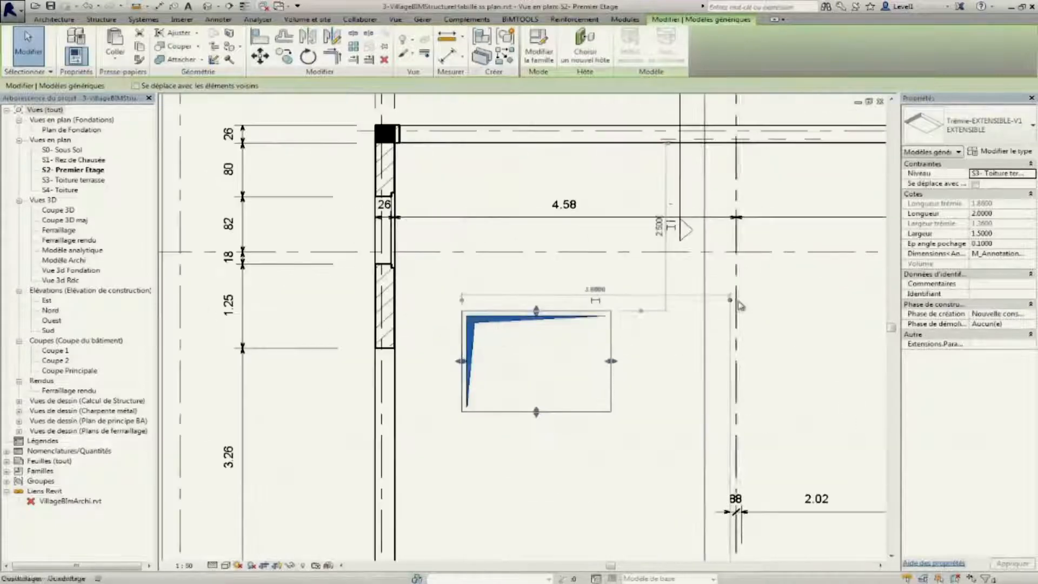
pyautogui.moveTo(730, 300); pyautogui.dragTo(397, 308)
pyautogui.click(428, 290)
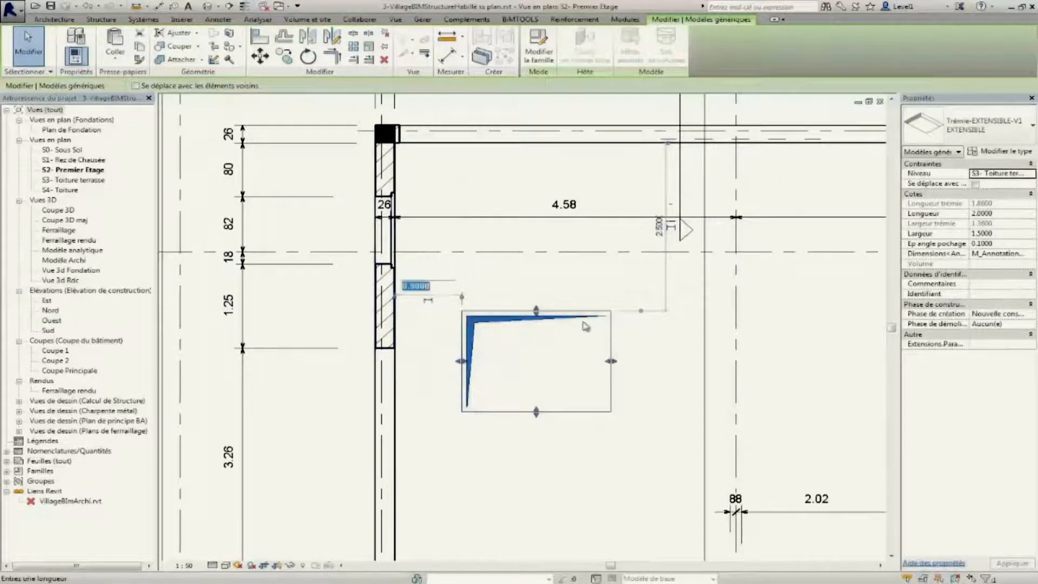
pyautogui.write('1.25')
pyautogui.press('Return')
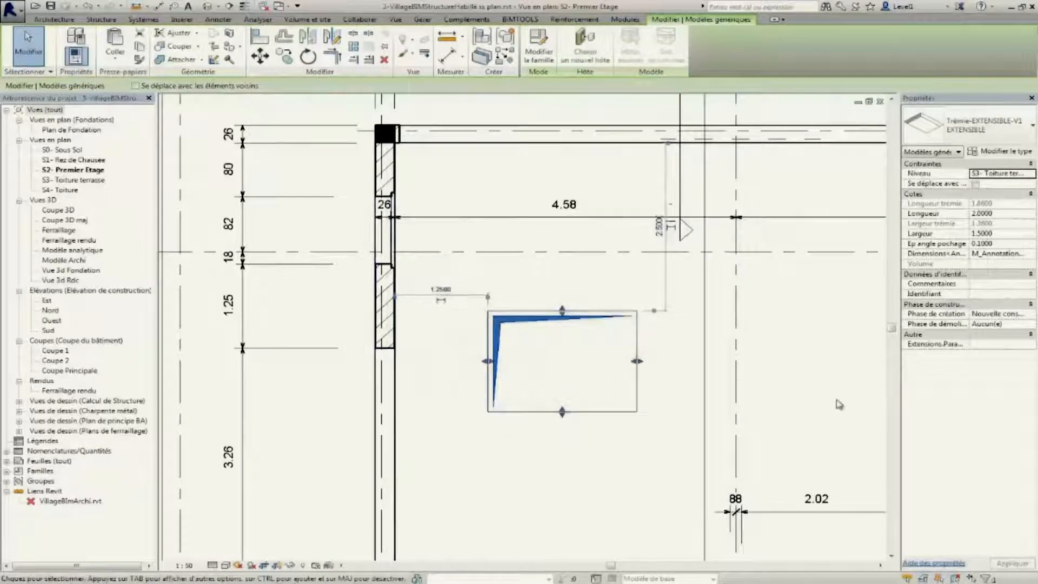
pyautogui.press('Escape')
# - Add an aligned horizontal dimension string below the new floor opening, using individual references from the left wall's inner face through the opening's sides to the next grids
pyautogui.click(218, 21)
pyautogui.click(71, 43)
pyautogui.click(261, 86)
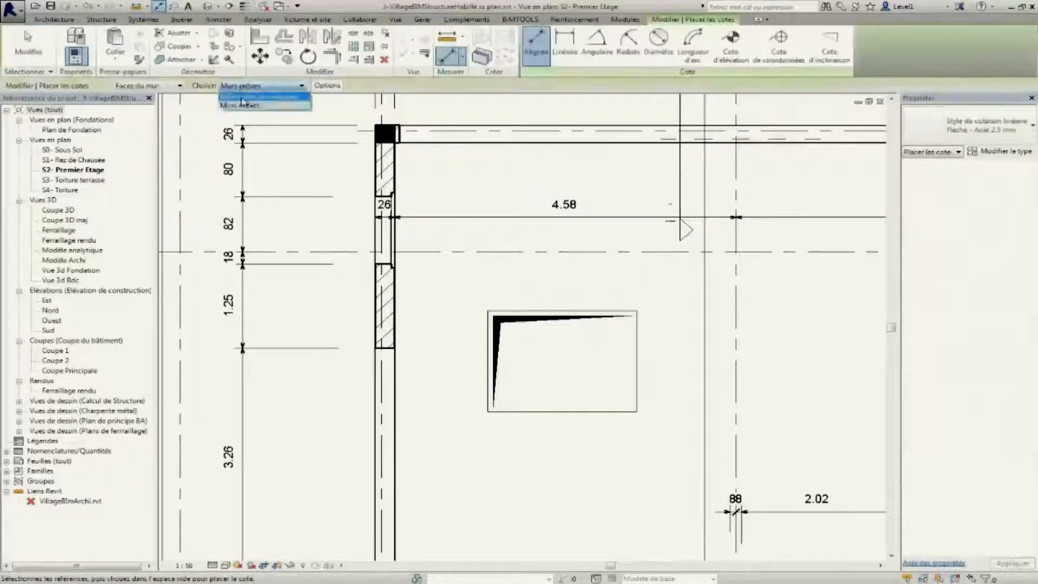
pyautogui.click(262, 96)
pyautogui.click(395, 357)
pyautogui.click(489, 374)
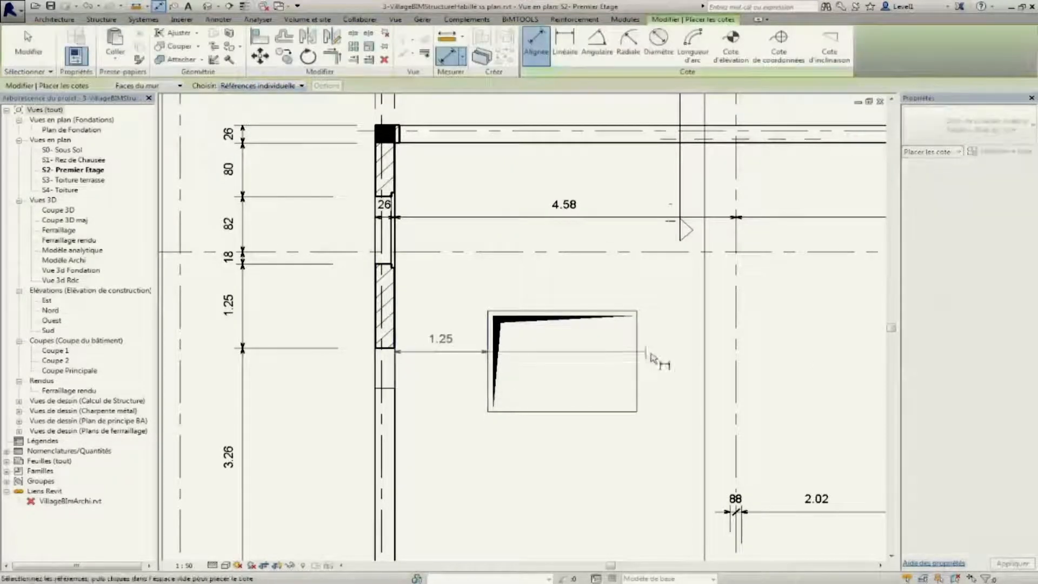
pyautogui.click(636, 391)
pyautogui.click(704, 400)
pyautogui.scroll(-3, 710, 403)
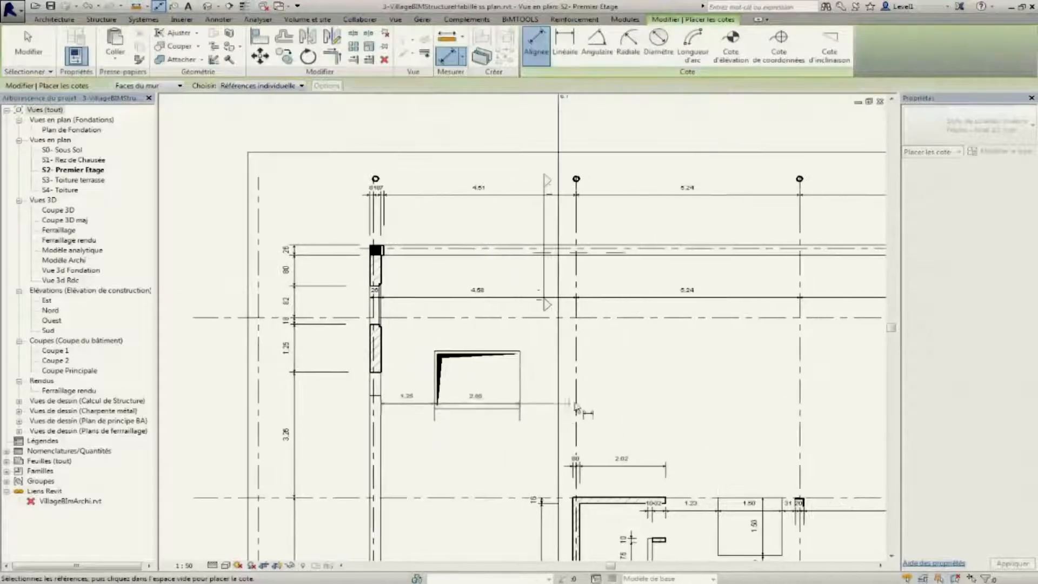
pyautogui.click(800, 402)
pyautogui.scroll(-2, 504, 414)
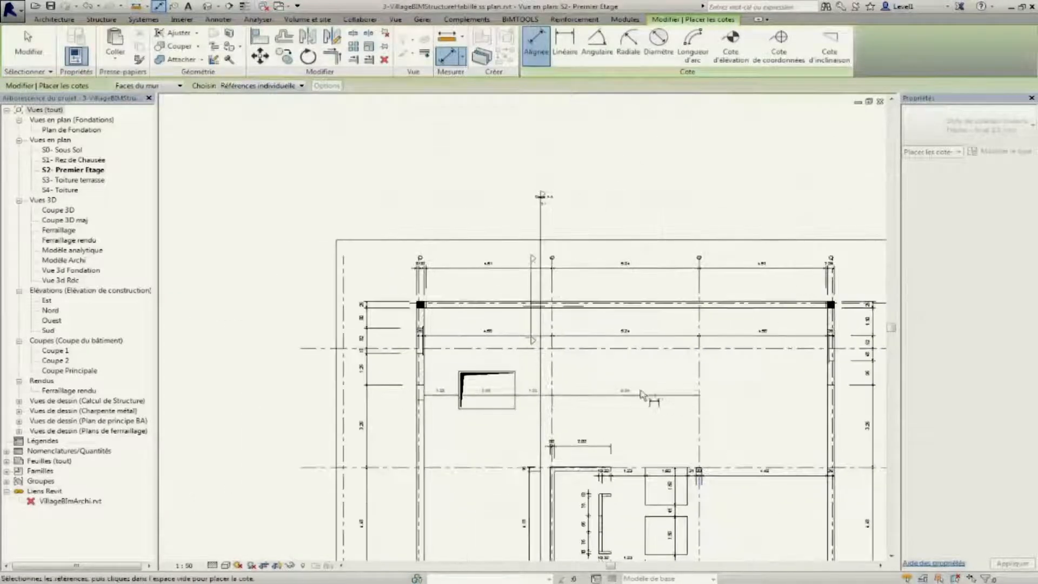
pyautogui.click(627, 424)
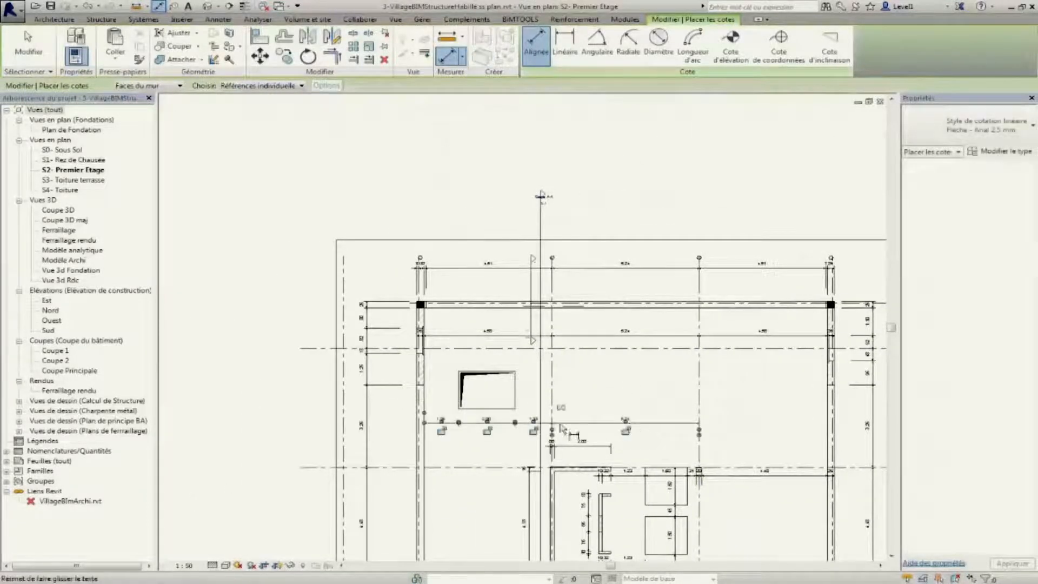
pyautogui.press('Escape')
pyautogui.press('Escape')
# - Add a vertical dimension string beside the opening, from grid SA through its upper and lower edges to grid SB
pyautogui.scroll(3, 479, 392)
pyautogui.click(71, 43)
pyautogui.click(526, 297)
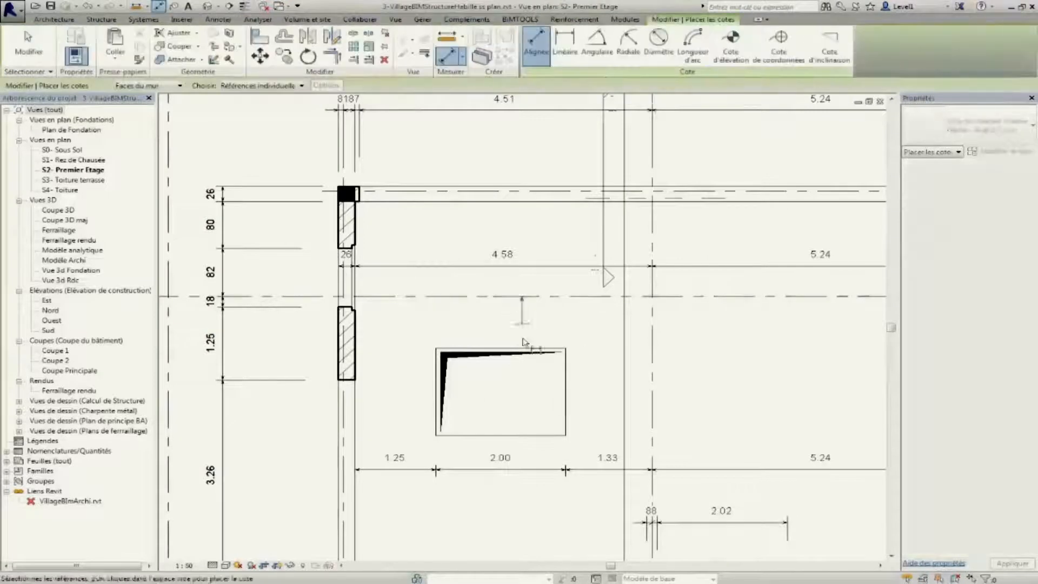
pyautogui.click(524, 352)
pyautogui.scroll(-2, 540, 440)
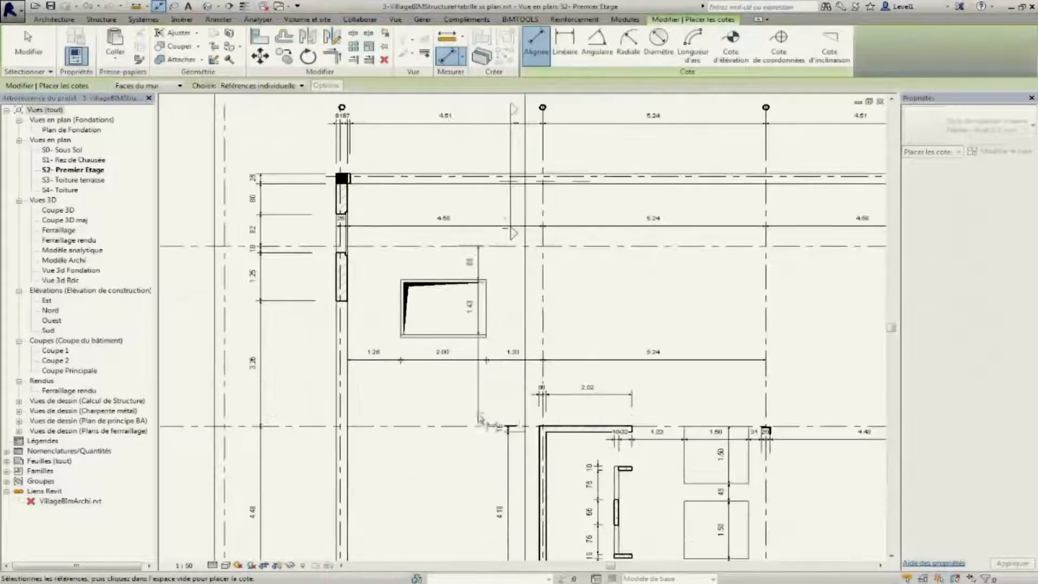
pyautogui.click(386, 427)
pyautogui.click(394, 378)
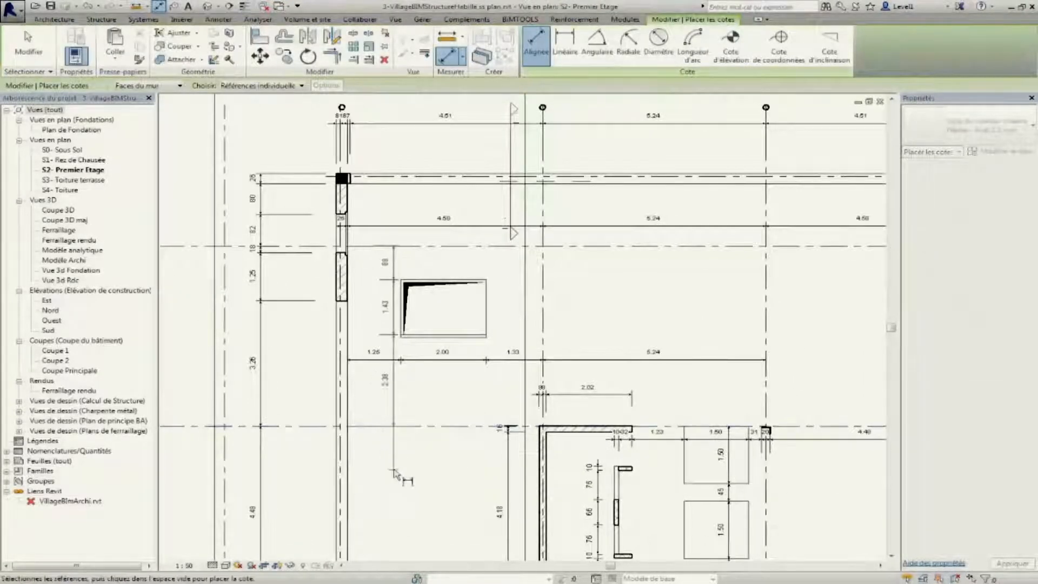
pyautogui.press('Escape')
pyautogui.press('Escape')
# - Remove the last grid reference from the opening's horizontal dimension string so it ends at the first grid past the opening
pyautogui.moveTo(642, 328); pyautogui.dragTo(706, 364, button='middle')
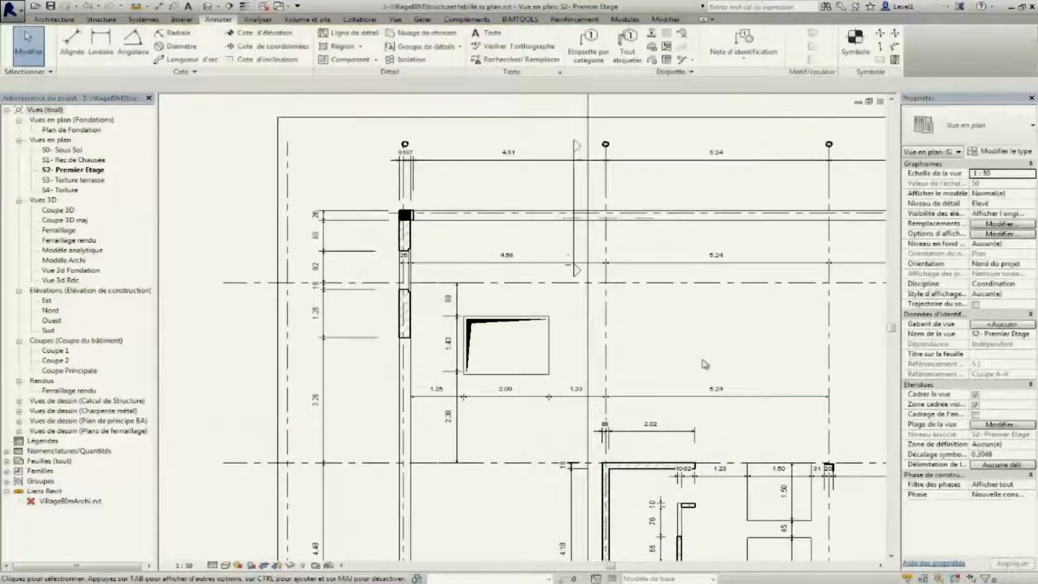
pyautogui.click(685, 390)
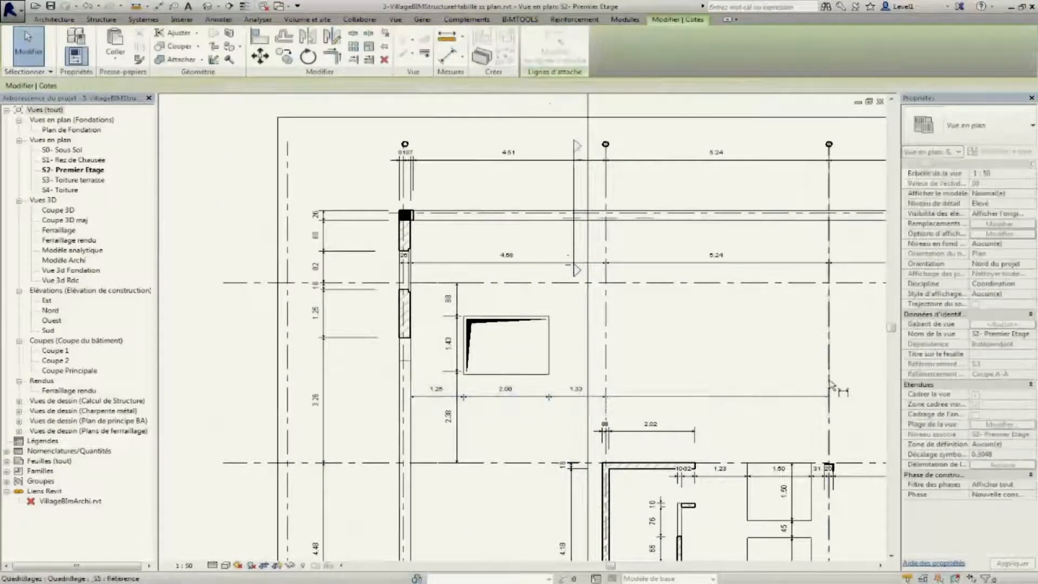
pyautogui.click(755, 332)
pyautogui.click(703, 334)
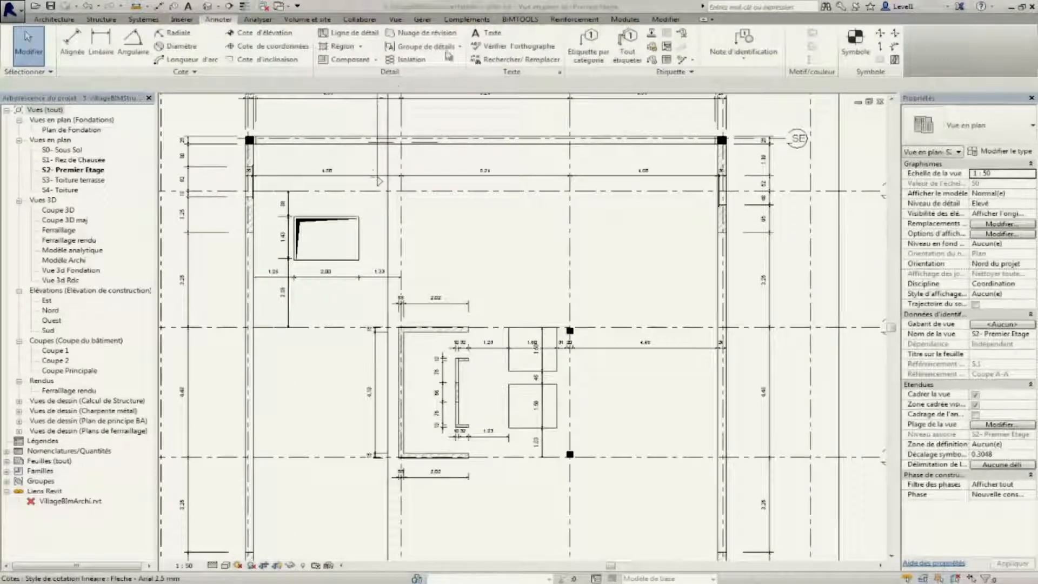
# - Tag the exterior wall windows by category with vertical tags and no leader
pyautogui.click(589, 44)
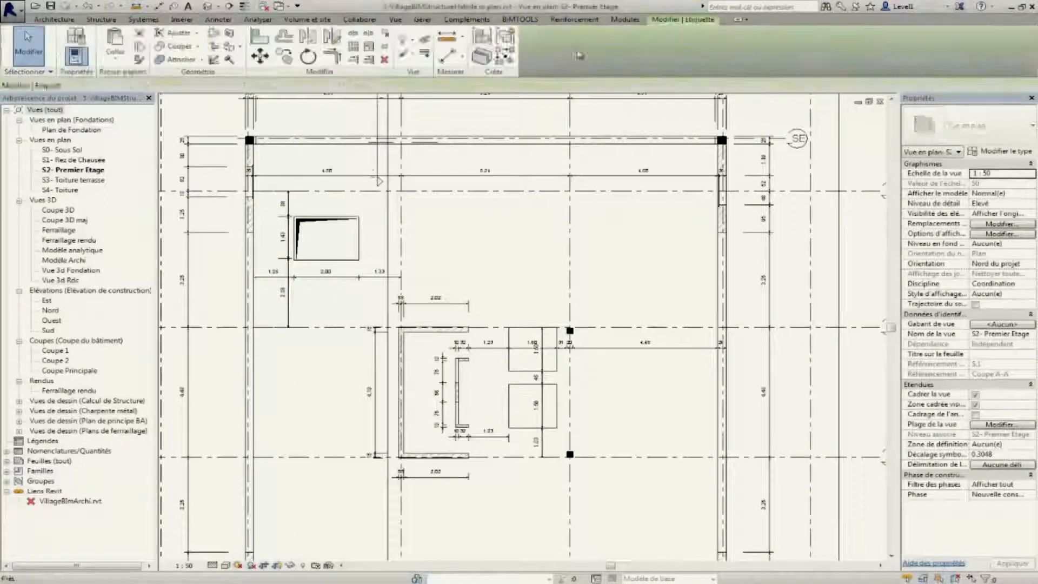
pyautogui.scroll(5, 254, 187)
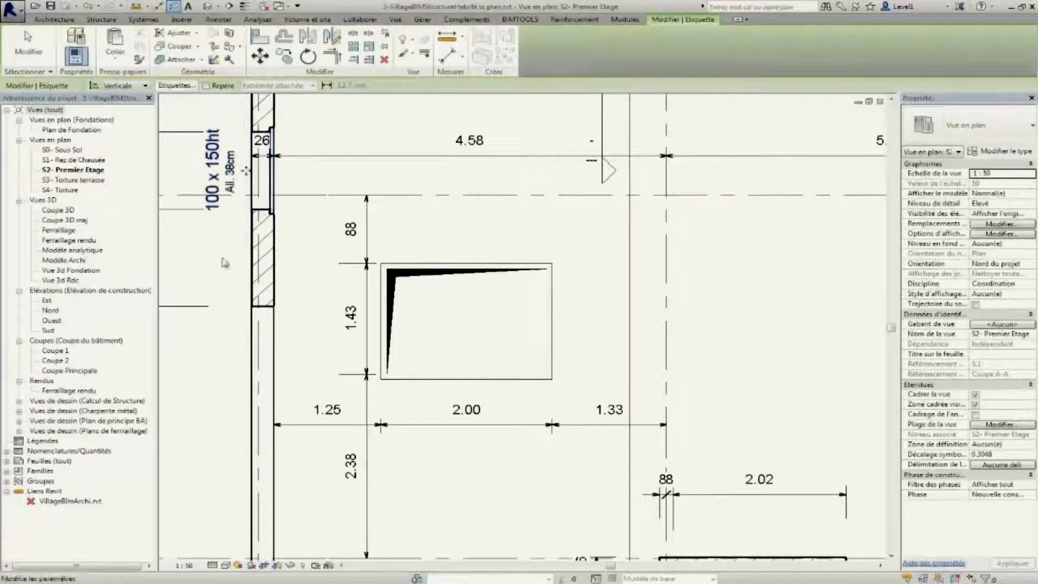
pyautogui.scroll(-4, 246, 341)
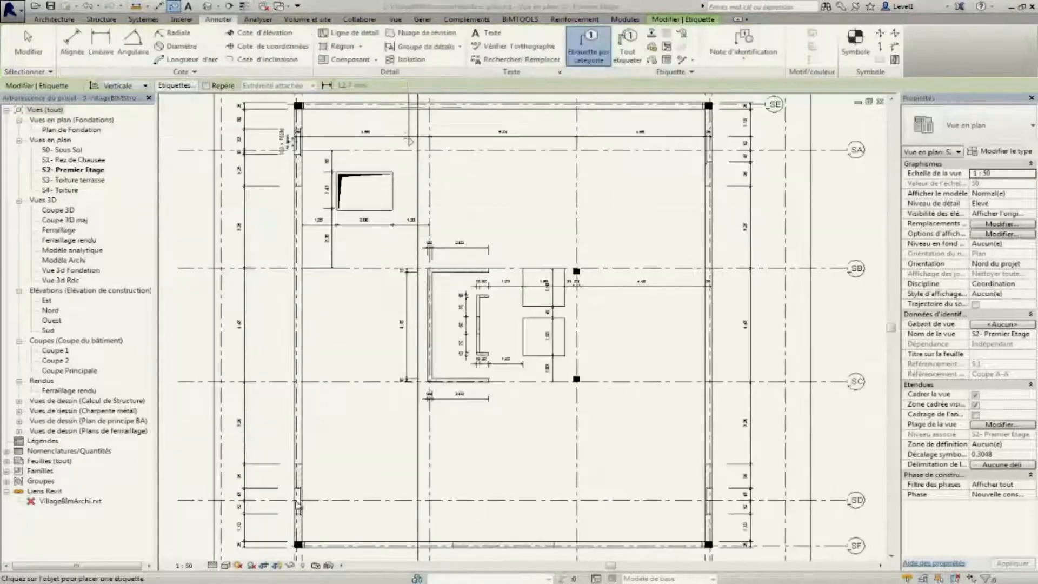
pyautogui.scroll(4, 309, 489)
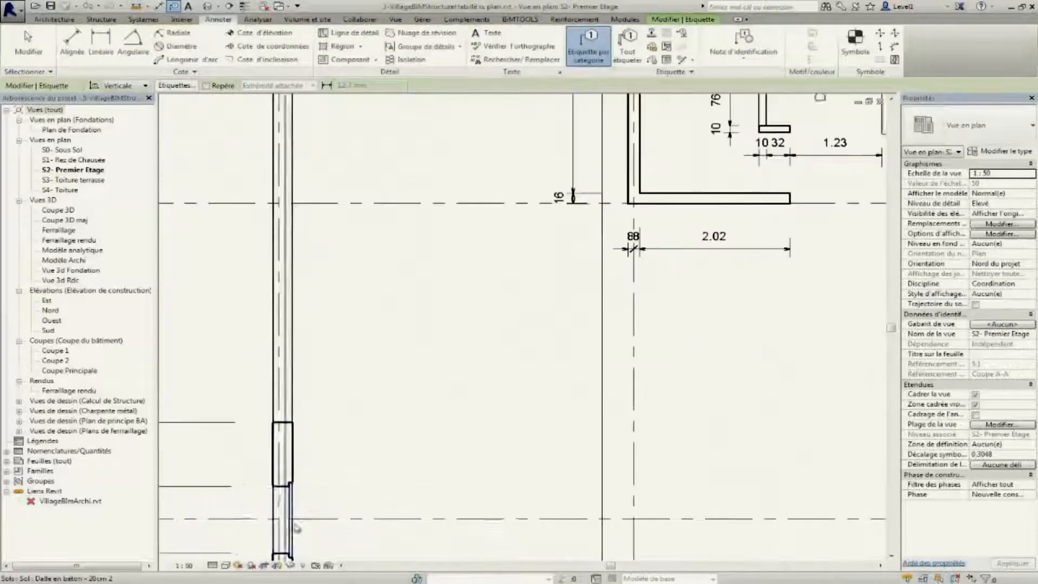
pyautogui.moveTo(293, 528); pyautogui.dragTo(436, 386, button='middle')
pyautogui.click(423, 384)
# - Switch the tag orientation to horizontal and tag the 20 x 20 concrete columns beside the core
pyautogui.scroll(-3, 497, 384)
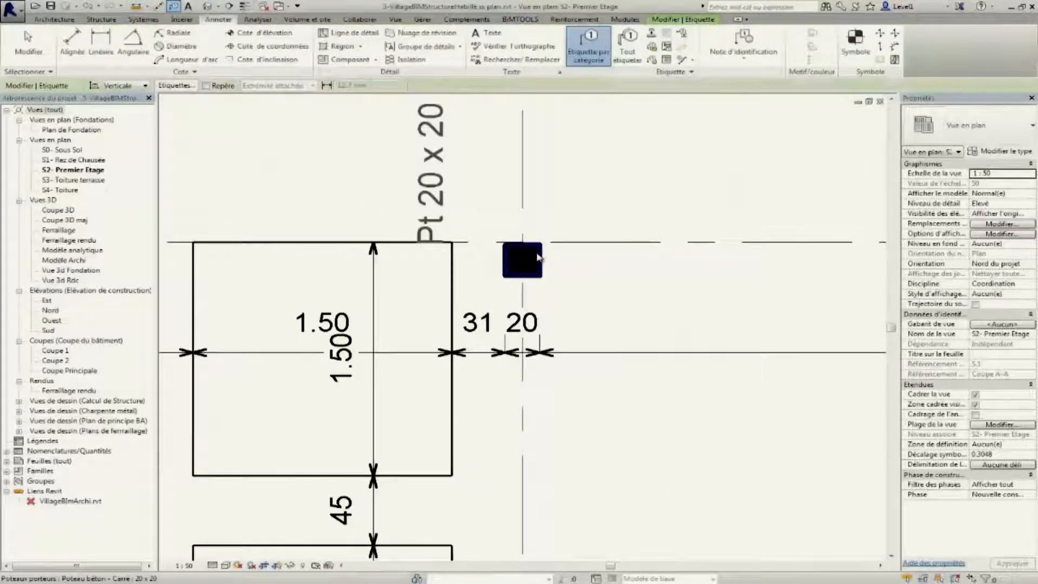
pyautogui.click(144, 85)
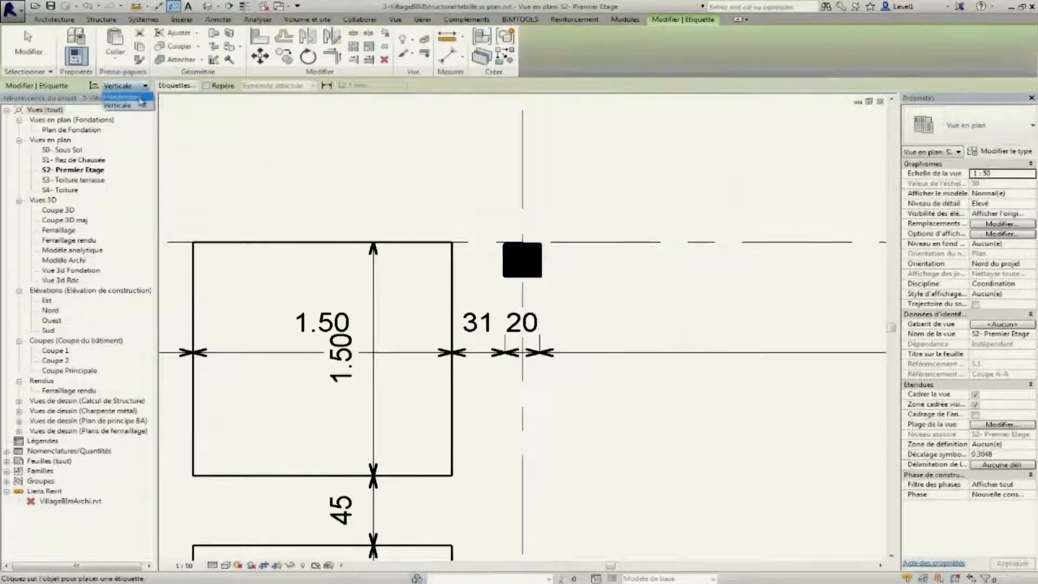
pyautogui.click(538, 232)
pyautogui.scroll(-2, 615, 259)
# - Place a span direction symbol on the first-floor slab, in the bay west of the core
pyautogui.moveTo(481, 203); pyautogui.dragTo(360, 425, button='middle')
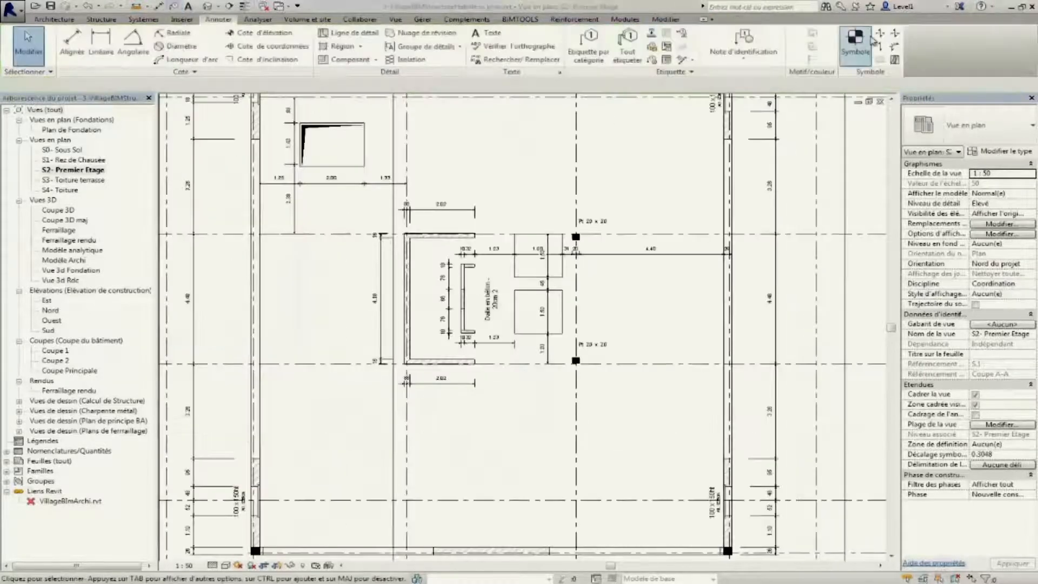
pyautogui.click(880, 35)
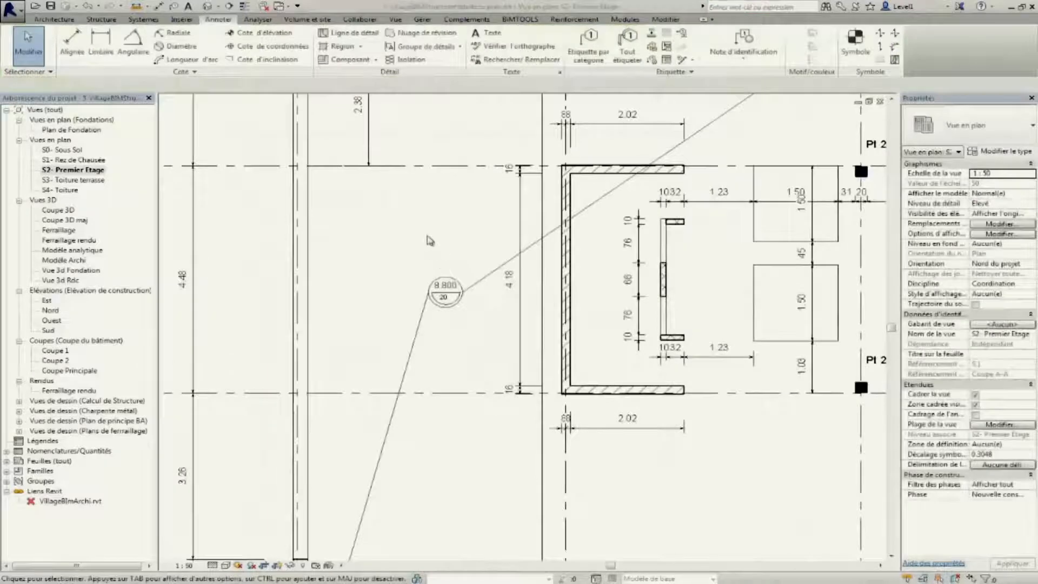
pyautogui.scroll(-6, 398, 103)
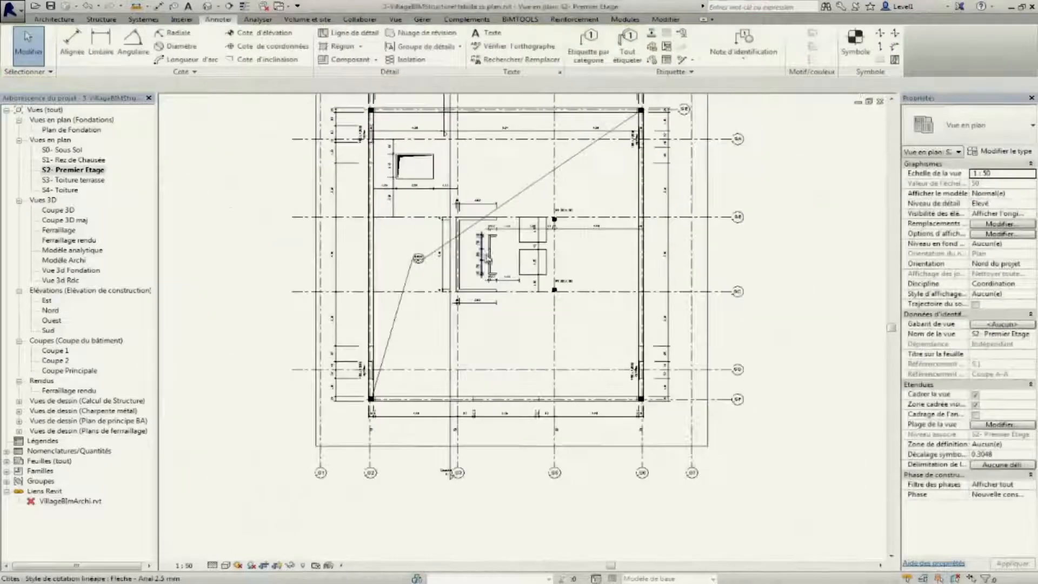
# - Cut a vertical building section through the core with a view depth of about 3.03 and open its view
pyautogui.click(398, 19)
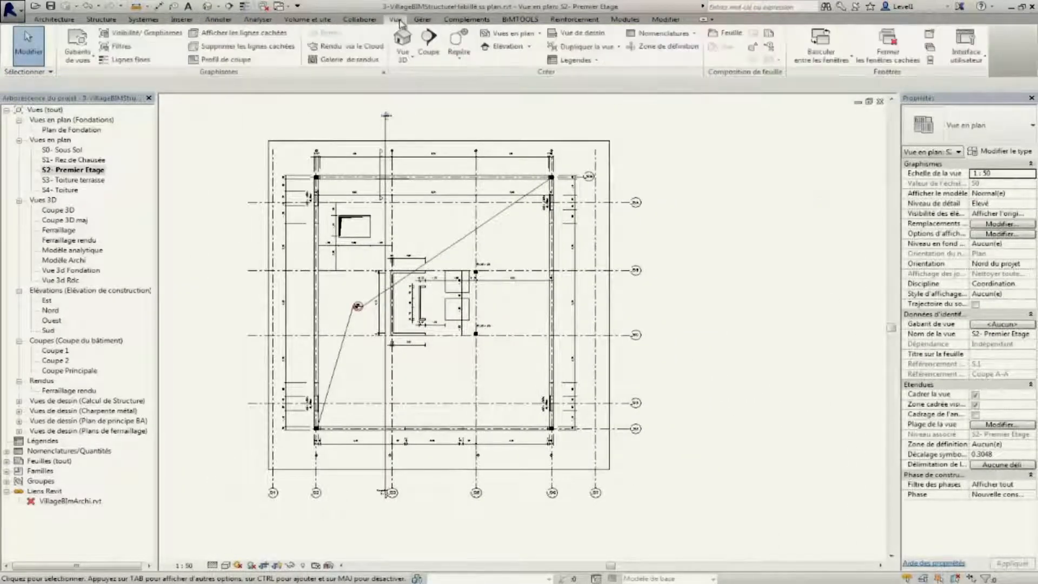
pyautogui.click(430, 38)
pyautogui.click(415, 132)
pyautogui.click(413, 455)
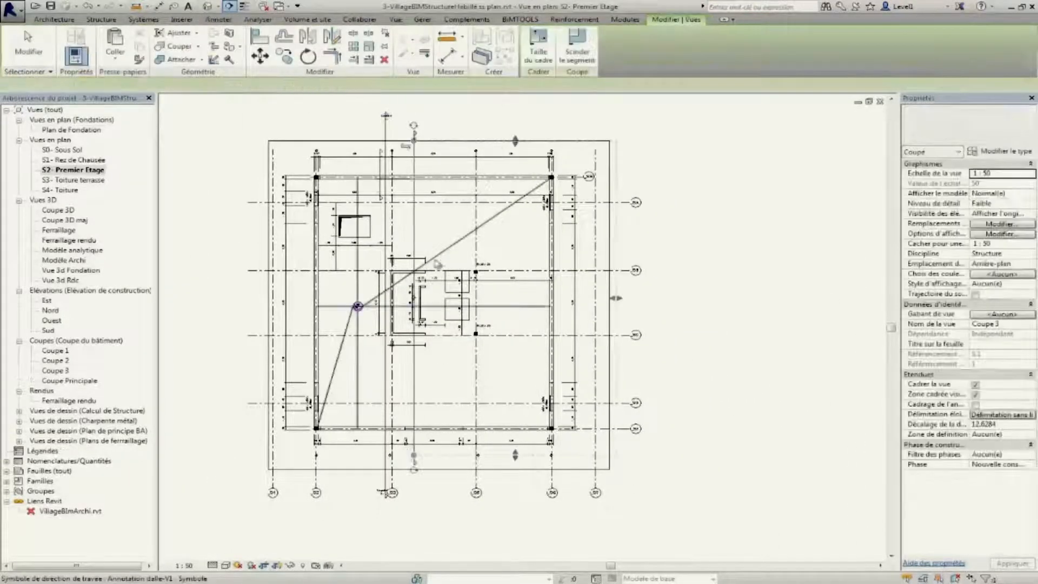
pyautogui.rightClick(416, 226)
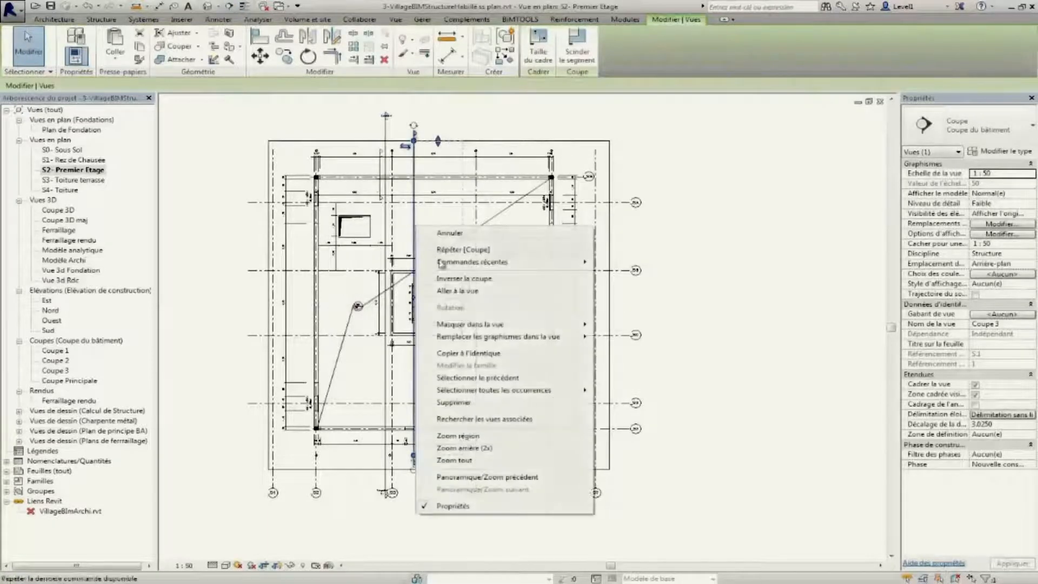
pyautogui.click(460, 282)
# - Add a continuous vertical dimension string through the slab faces from the basement floor to the roof terrace slab, placed near grid SC
pyautogui.press('d')
pyautogui.press('i')
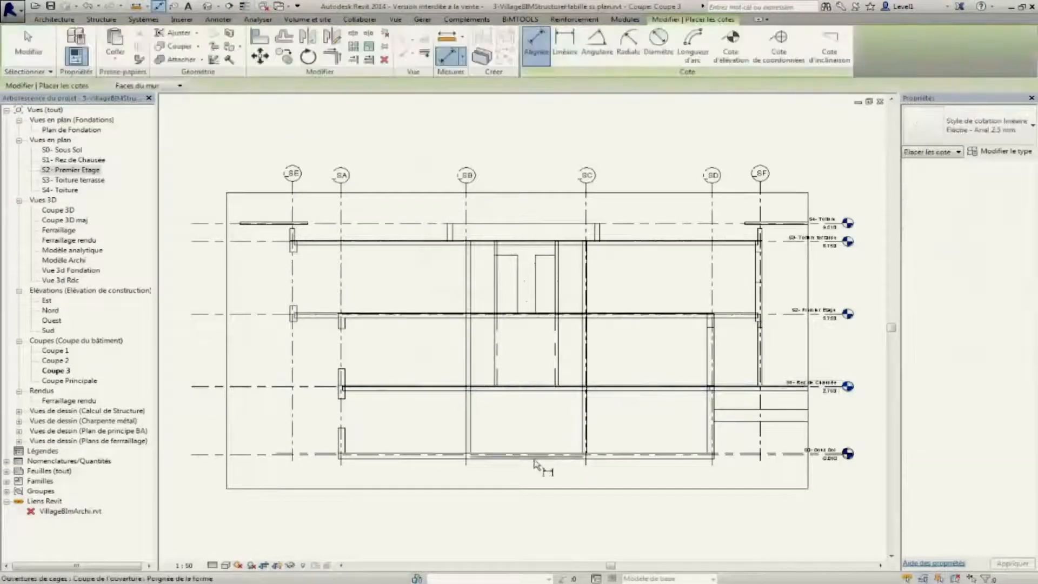
pyautogui.scroll(5, 541, 463)
pyautogui.click(502, 450)
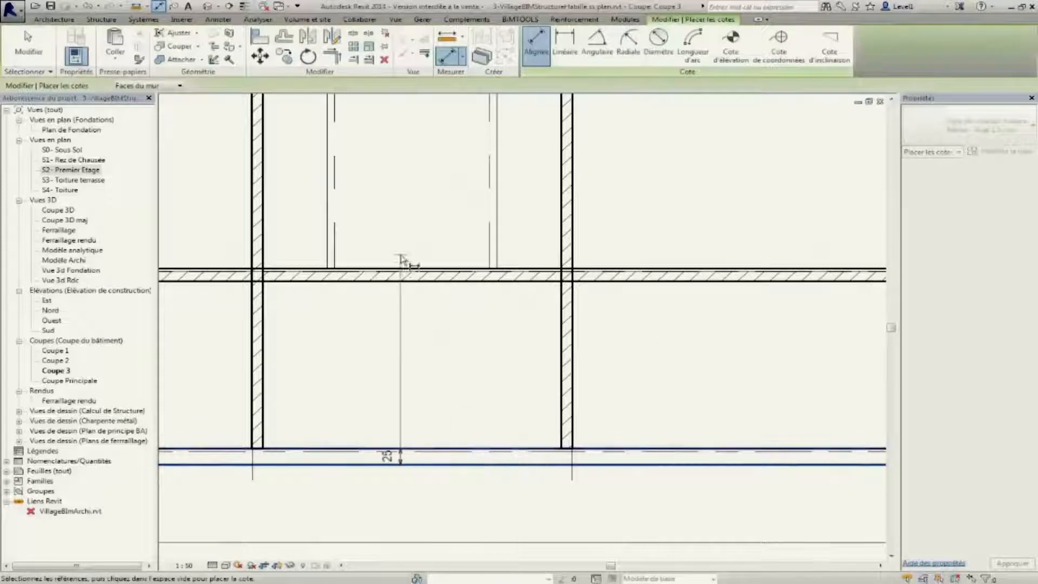
pyautogui.scroll(-3, 406, 353)
pyautogui.scroll(4, 417, 348)
pyautogui.click(422, 278)
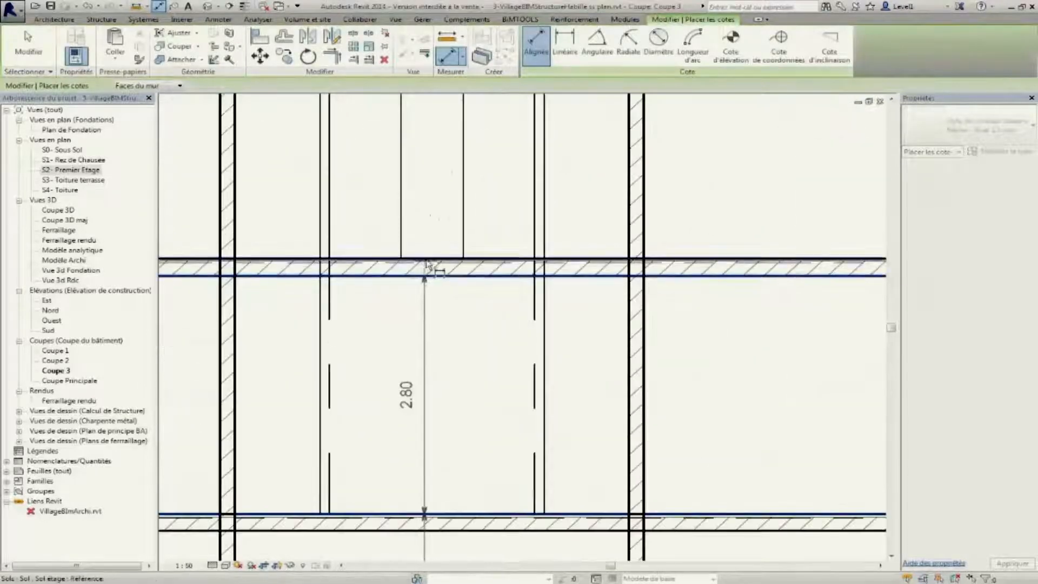
pyautogui.scroll(-5, 436, 225)
pyautogui.scroll(6, 381, 285)
pyautogui.click(379, 281)
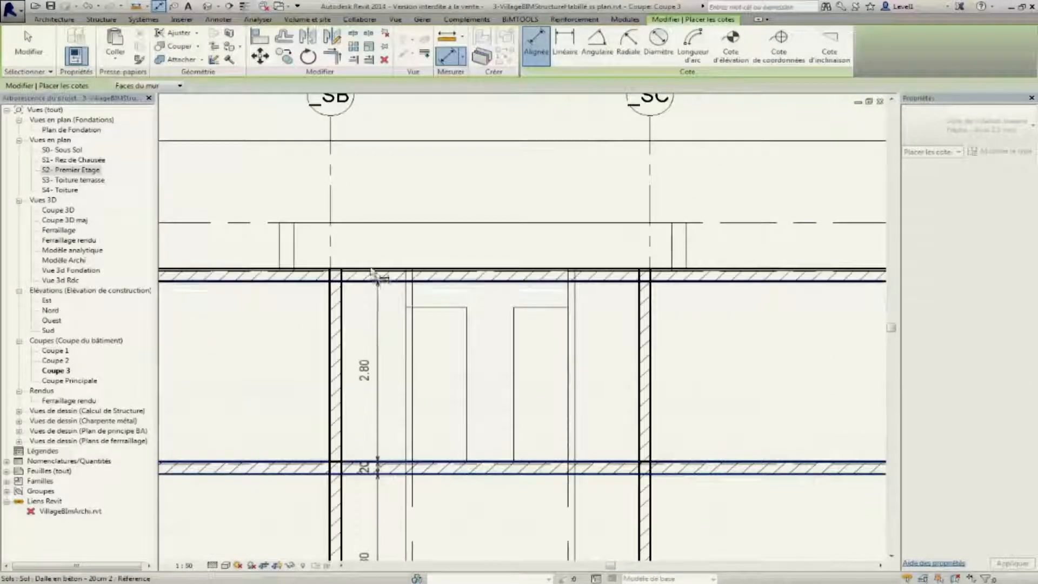
pyautogui.scroll(4, 368, 261)
pyautogui.click(366, 297)
pyautogui.scroll(-8, 497, 289)
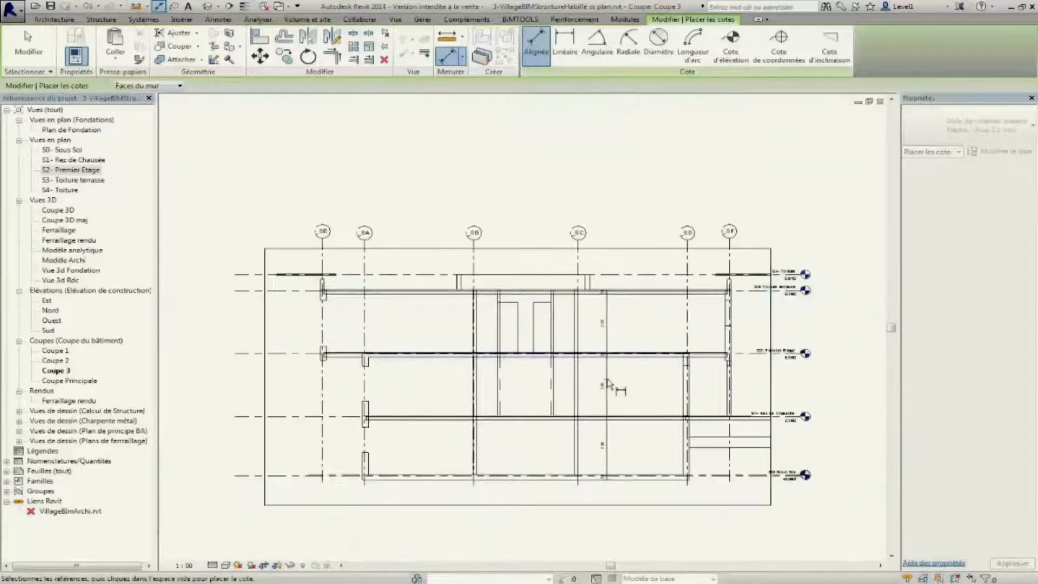
pyautogui.click(607, 382)
pyautogui.click(29, 43)
# - Place a spot elevation with a leader on the underside of the roof terrace slab, between grids SA and SB
pyautogui.click(246, 37)
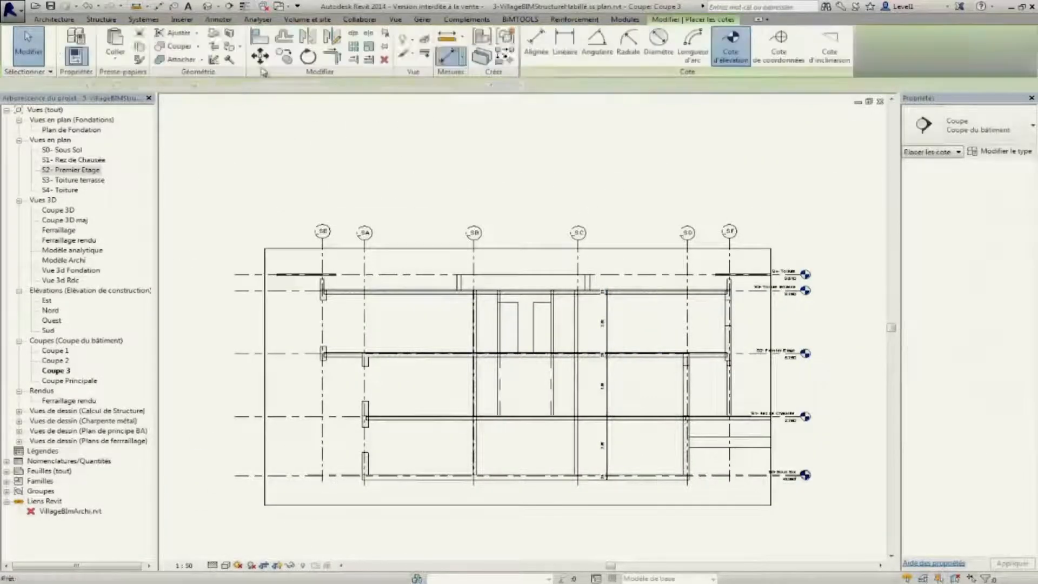
pyautogui.scroll(4, 362, 361)
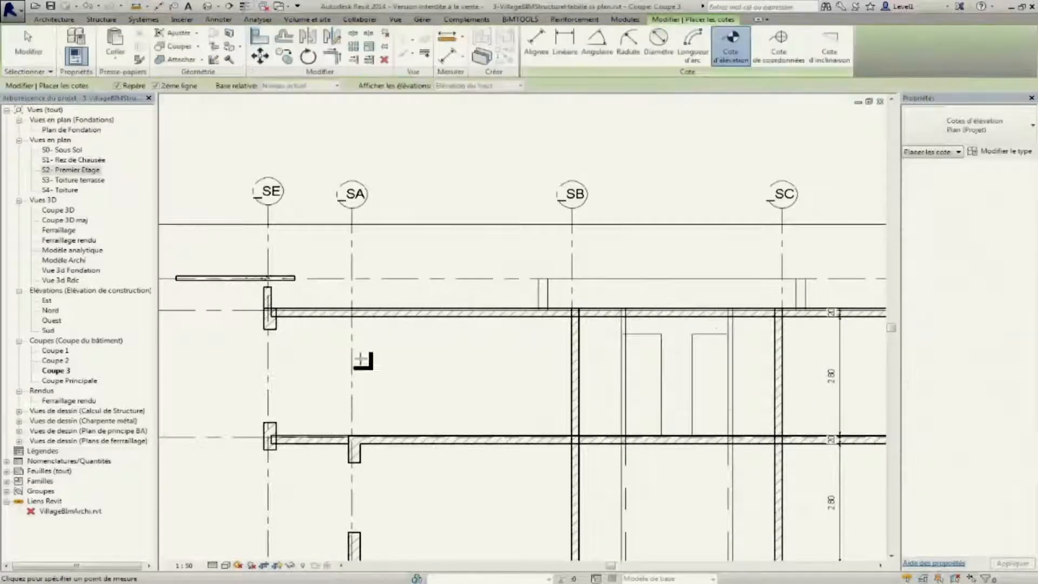
pyautogui.click(375, 318)
pyautogui.click(435, 350)
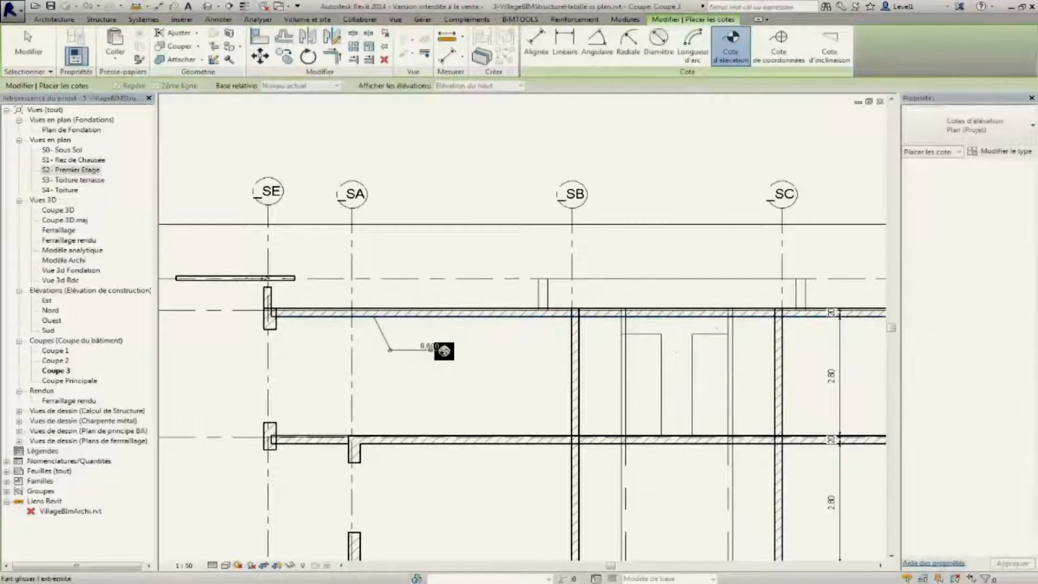
# - Add spot elevations with leaders to the roof terrace's finished top surface and to the top of its concrete slab
pyautogui.scroll(3, 401, 271)
pyautogui.click(407, 354)
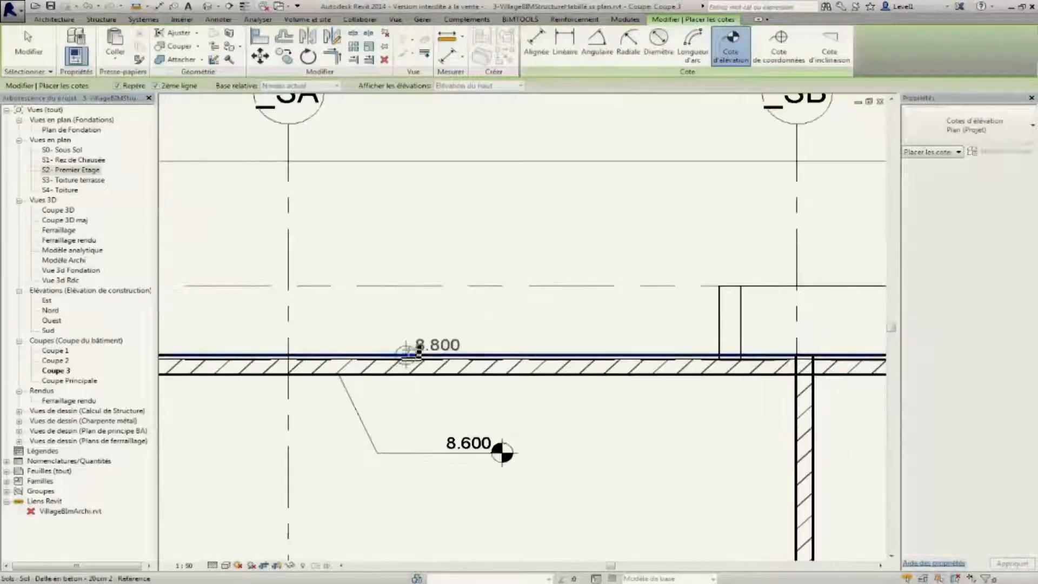
pyautogui.click(492, 236)
pyautogui.click(599, 235)
pyautogui.click(368, 356)
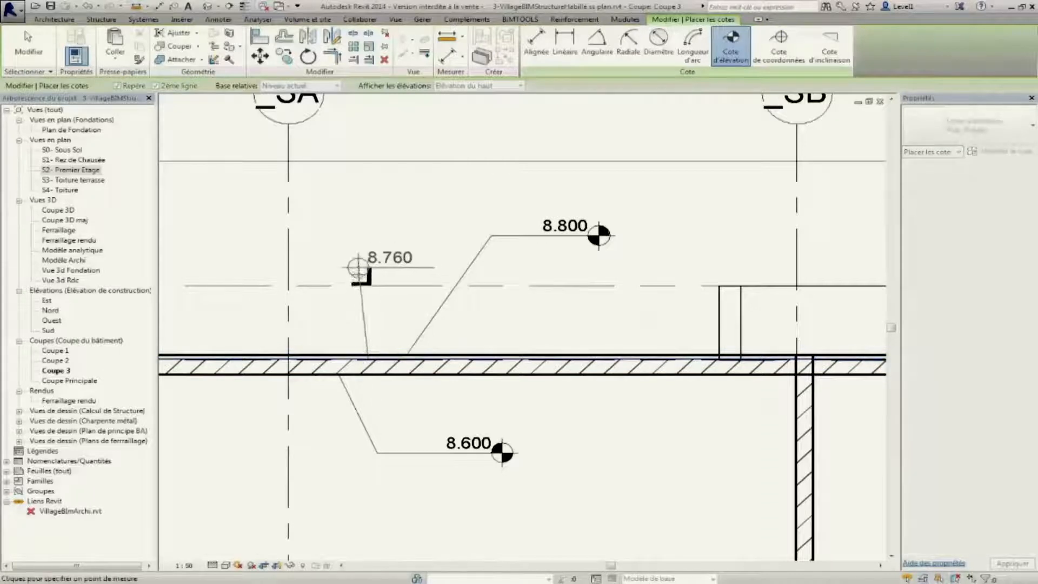
pyautogui.click(304, 304)
pyautogui.press('Escape')
pyautogui.press('Escape')
# - Place a spot elevation with a leader on the underside of the slab one level below the roof terrace, between grids SA and SB
pyautogui.scroll(-3, 514, 364)
pyautogui.moveTo(579, 463); pyautogui.dragTo(419, 353, button='middle')
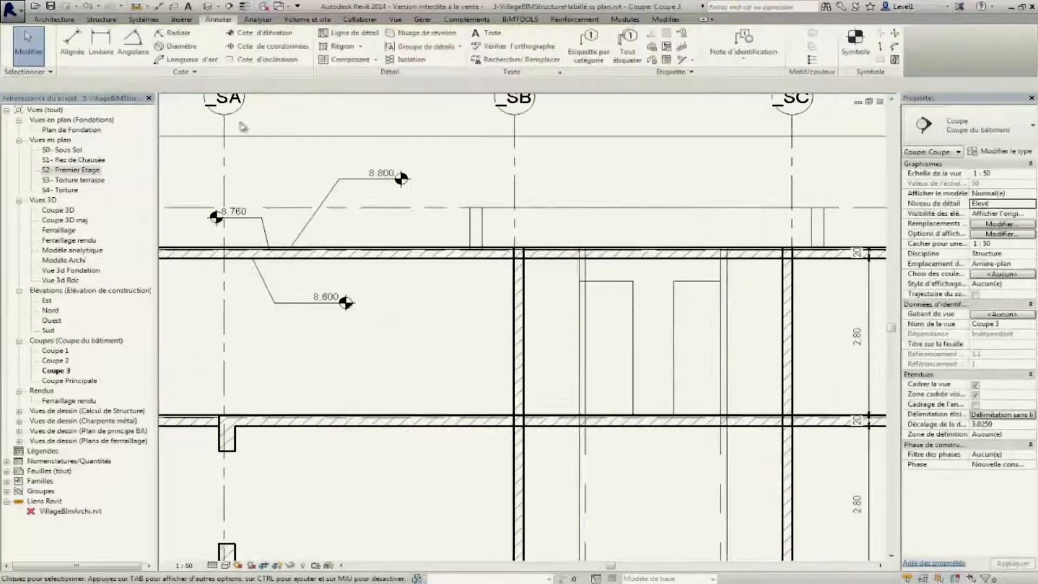
pyautogui.click(267, 34)
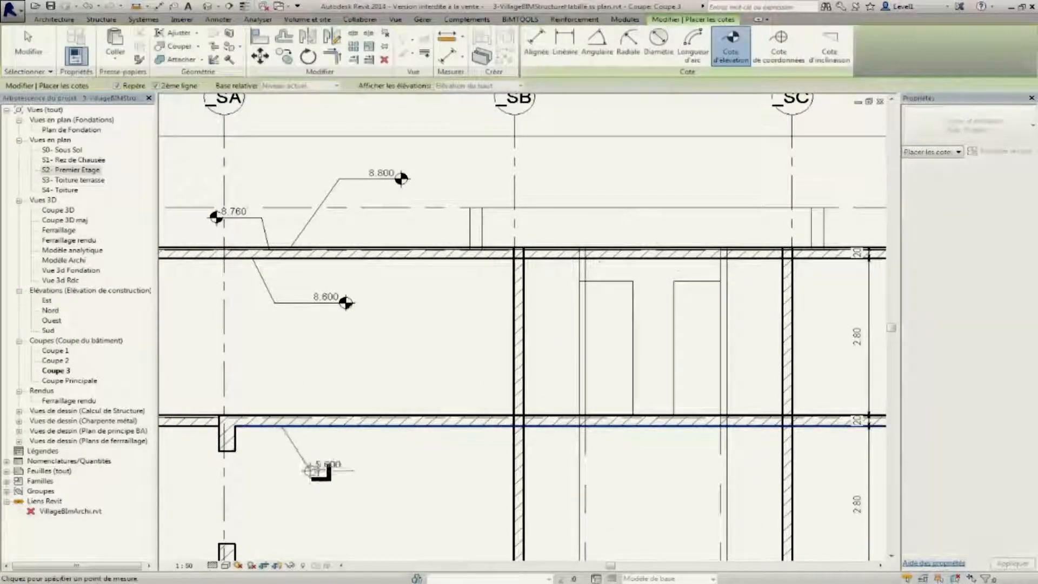
pyautogui.scroll(-2, 308, 408)
pyautogui.moveTo(308, 408); pyautogui.dragTo(398, 270, button='middle')
# - Open the Modèle Archi 3D view, orient it to the Coupe Principale section, and turn the cut model to an isometric angle
pyautogui.doubleClick(64, 260)
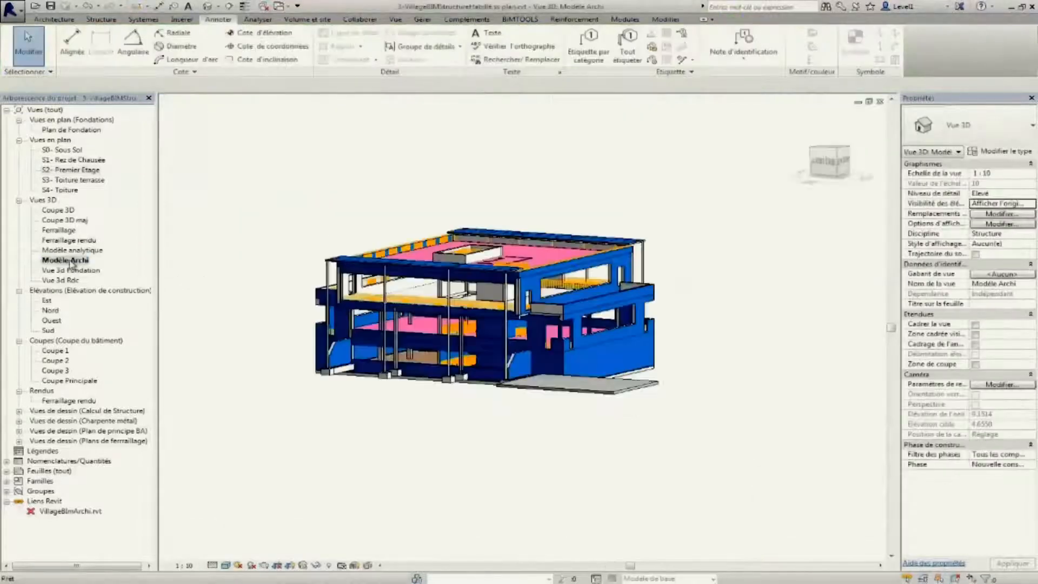
pyautogui.rightClick(836, 153)
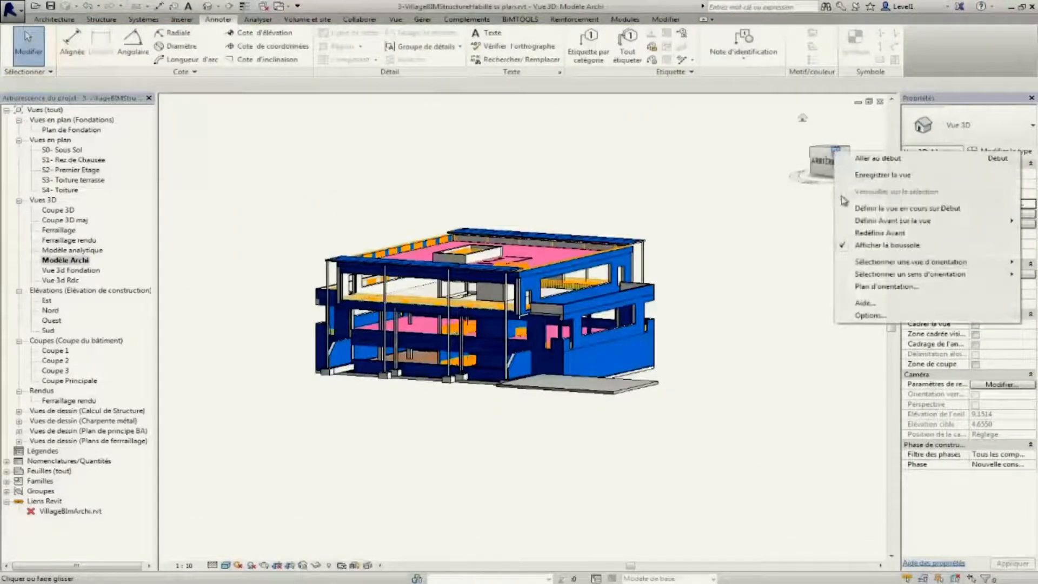
pyautogui.moveTo(876, 261)
pyautogui.moveTo(825, 283)
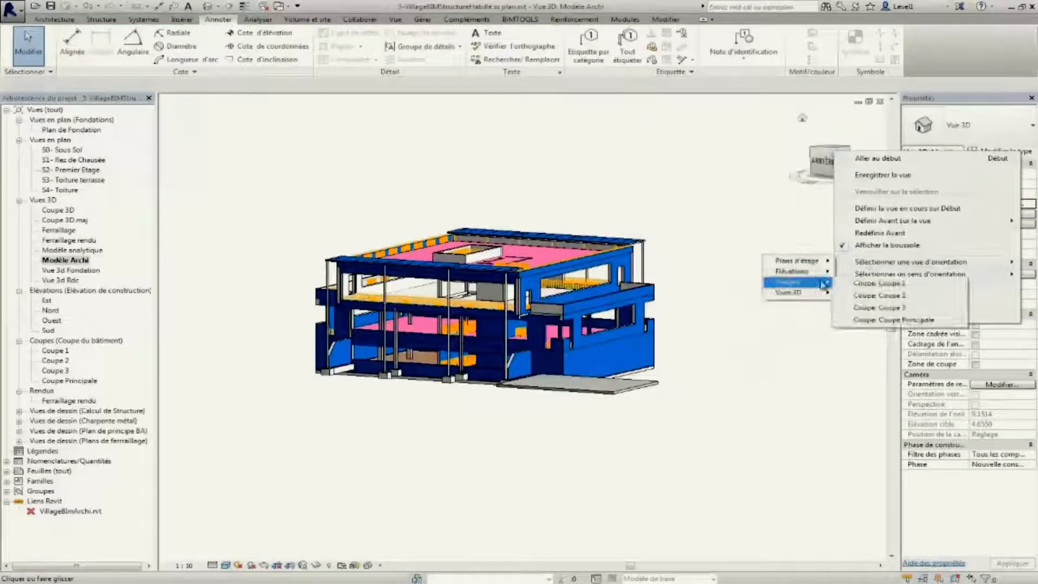
pyautogui.click(916, 322)
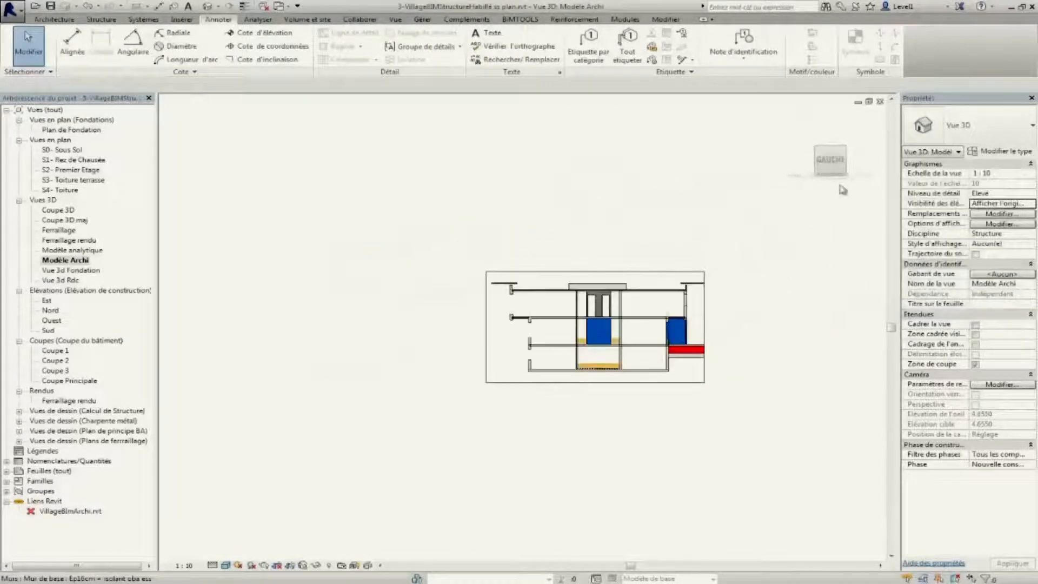
pyautogui.click(817, 150)
pyautogui.moveTo(673, 419); pyautogui.dragTo(716, 389, button='middle')
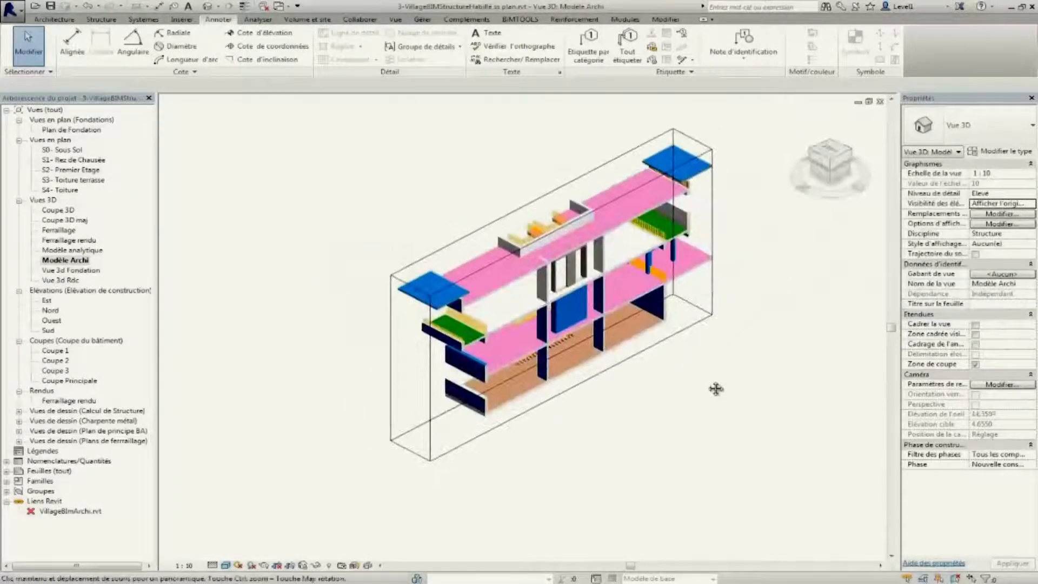
# - In the S2- Premier Etage plan, set the view range's top and view depth offsets to 10.0000
pyautogui.doubleClick(73, 170)
pyautogui.moveTo(688, 355); pyautogui.dragTo(623, 304, button='middle')
pyautogui.scroll(1, 584, 276)
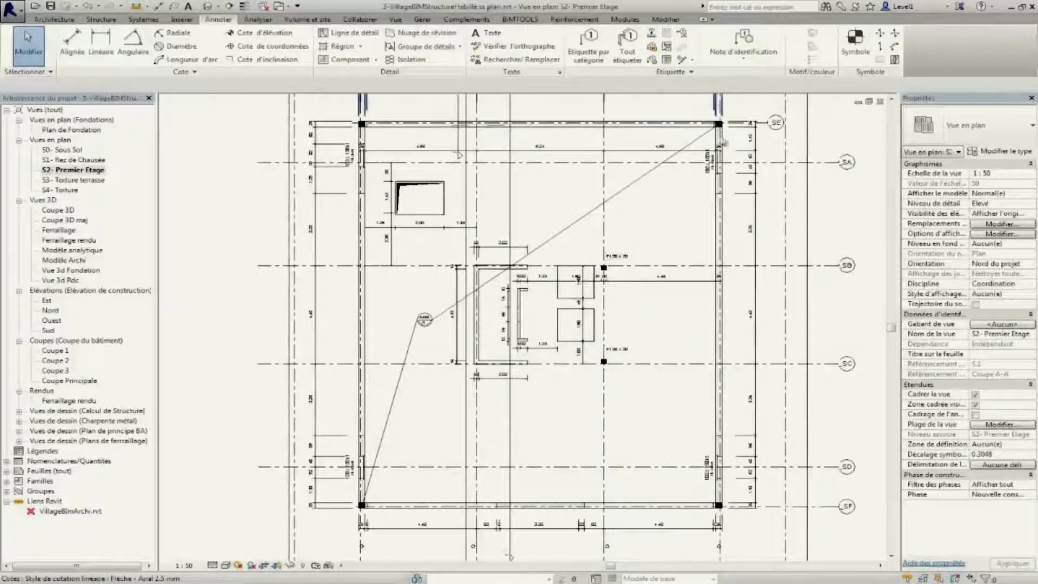
pyautogui.click(1002, 425)
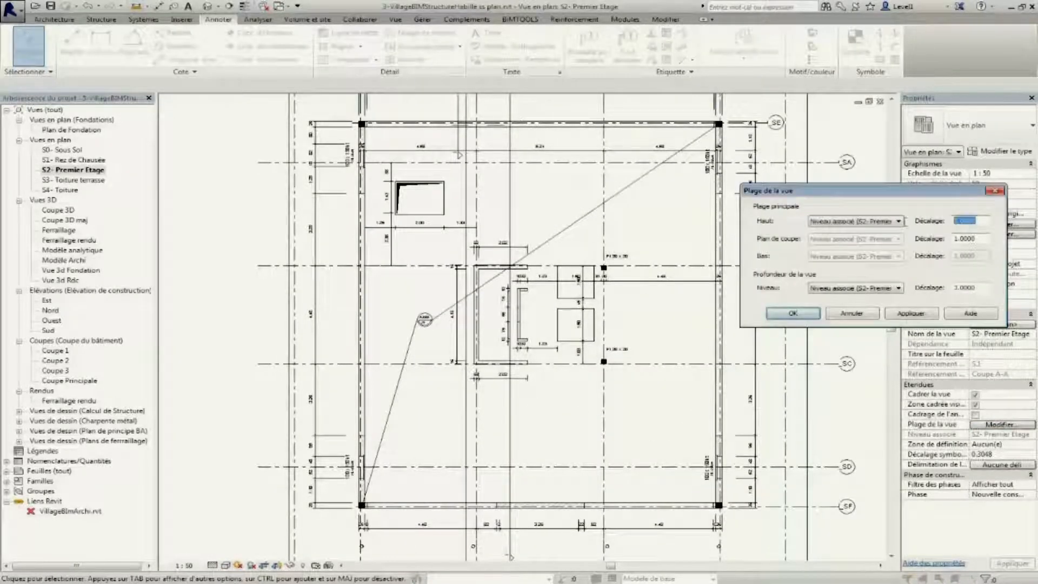
pyautogui.click(928, 313)
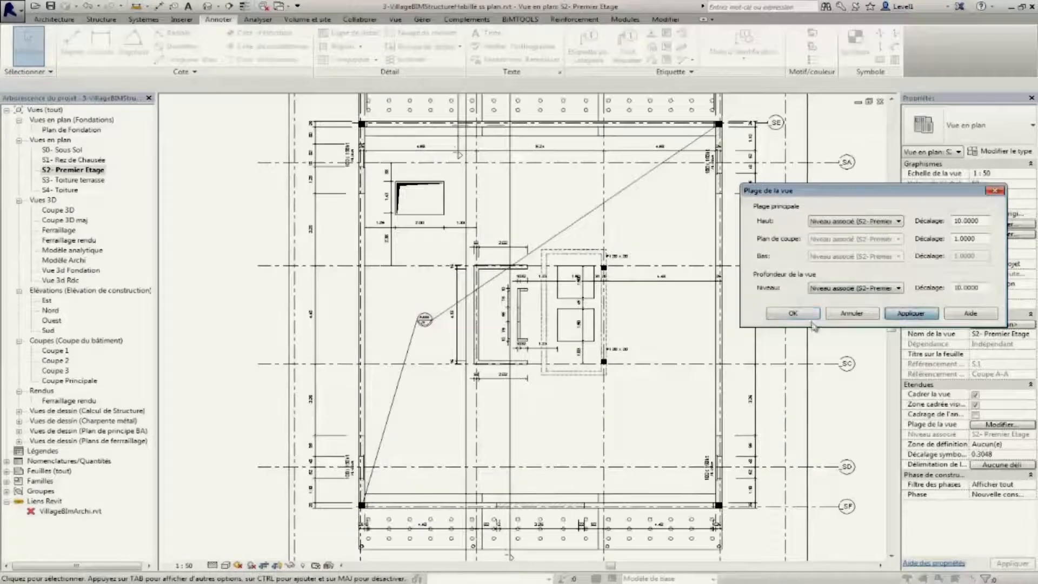
pyautogui.click(794, 314)
# - Examine the Voile dessus1 filter's graphic overrides behind the dashed walls above in the first-floor plan
pyautogui.scroll(5, 611, 344)
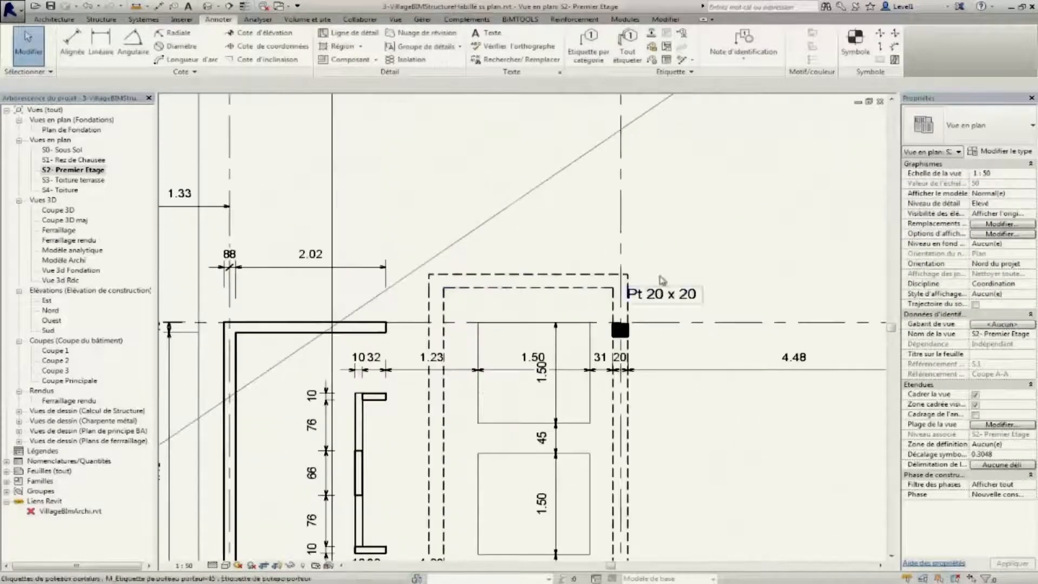
pyautogui.press('v')
pyautogui.press('v')
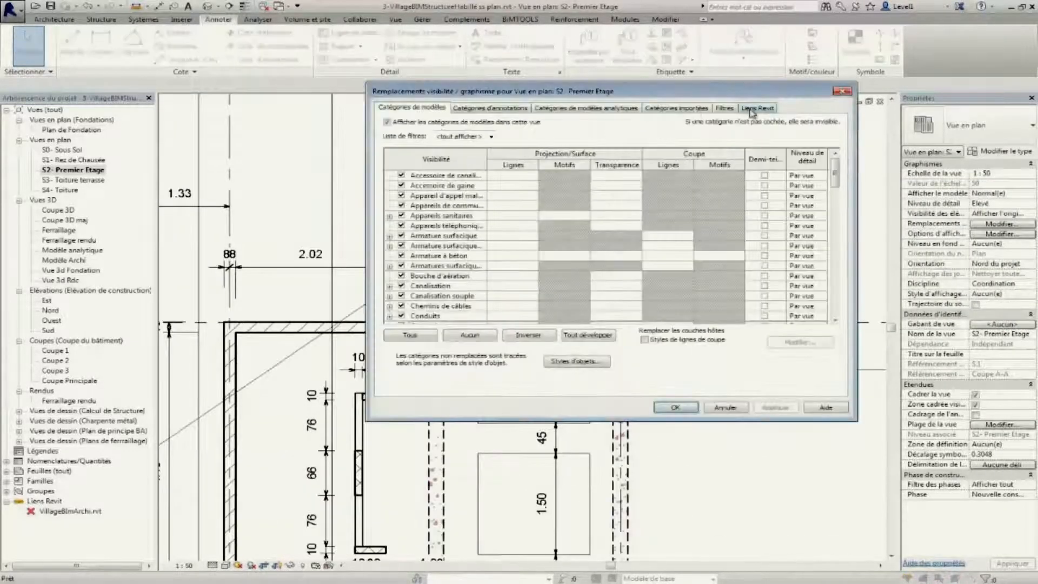
pyautogui.click(724, 108)
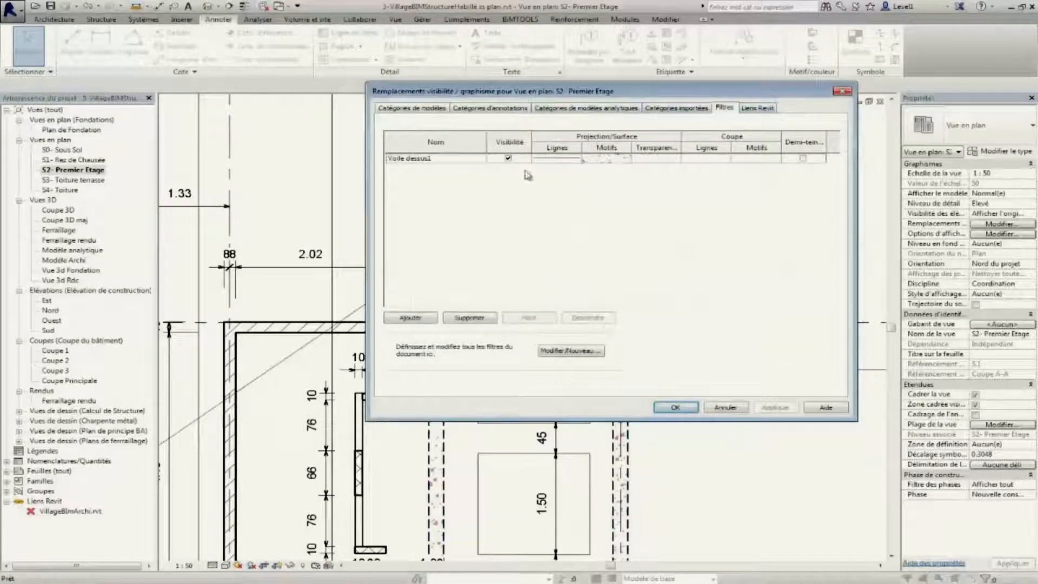
pyautogui.click(733, 409)
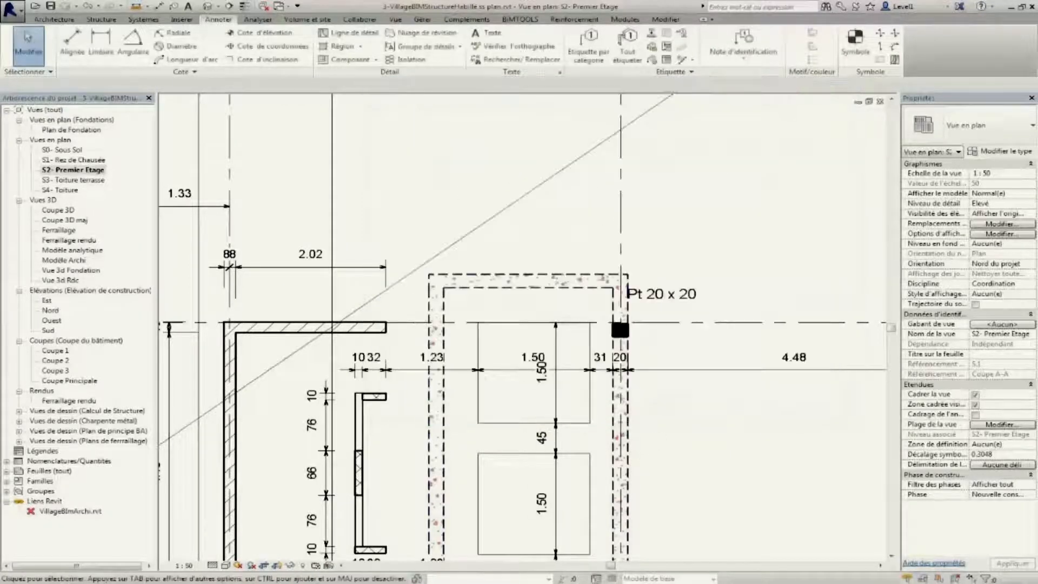
# - Create a multi-category material takeoff for the Nouvelle construction phase
pyautogui.click(396, 19)
pyautogui.click(654, 33)
pyautogui.click(698, 96)
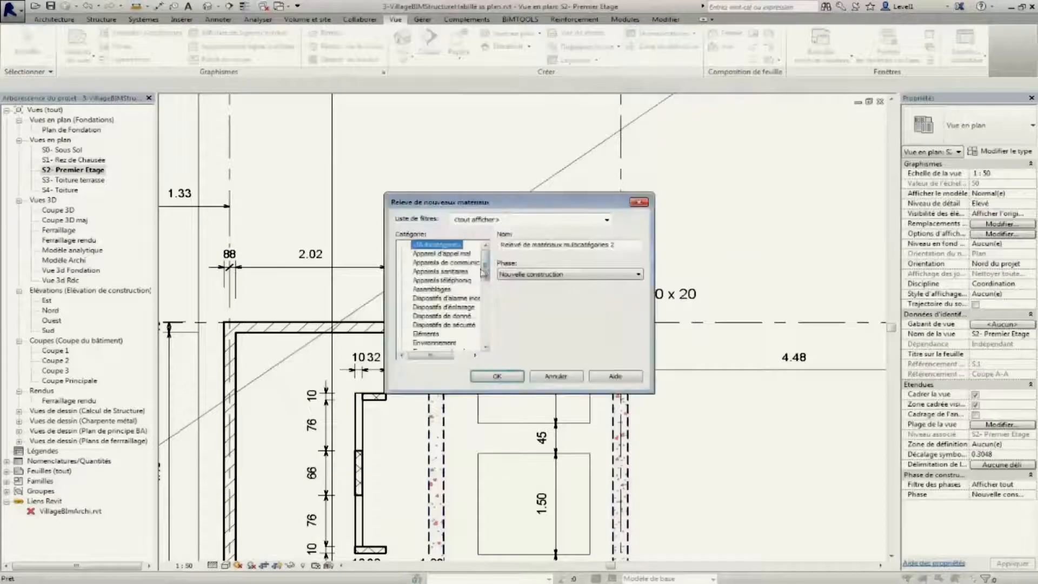
pyautogui.click(498, 376)
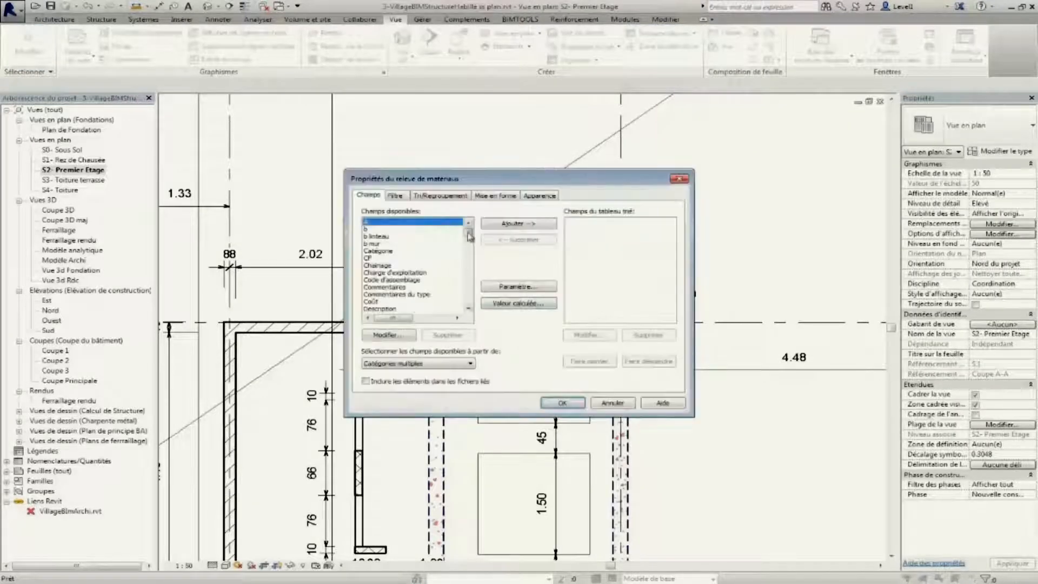
# - Add the fields Matériau: Volume, Famille, and Famille et type to the material takeoff
pyautogui.moveTo(468, 233); pyautogui.dragTo(469, 257)
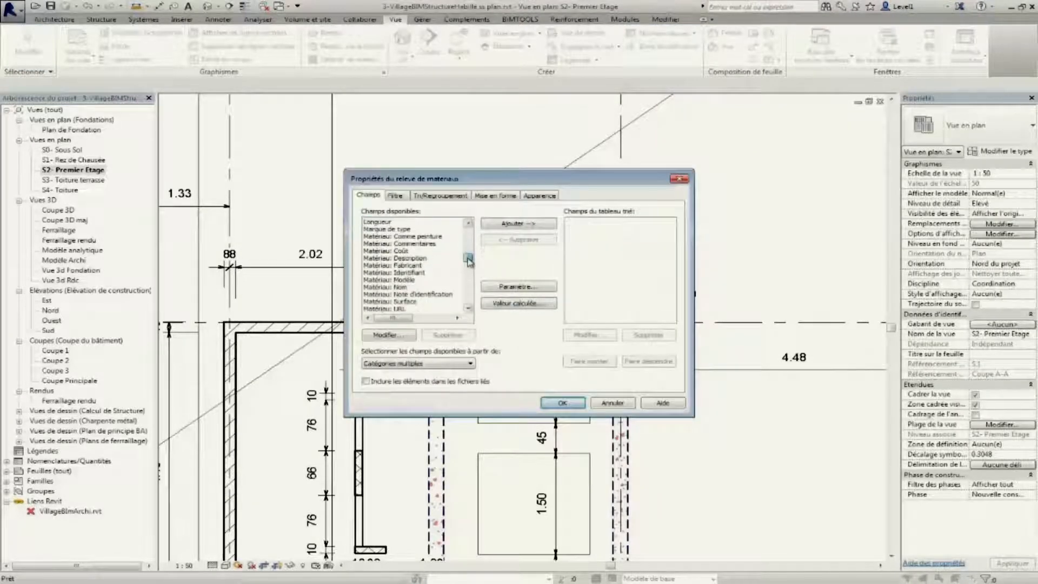
pyautogui.click(467, 309)
pyautogui.click(467, 309)
pyautogui.click(467, 310)
pyautogui.click(403, 287)
pyautogui.click(496, 226)
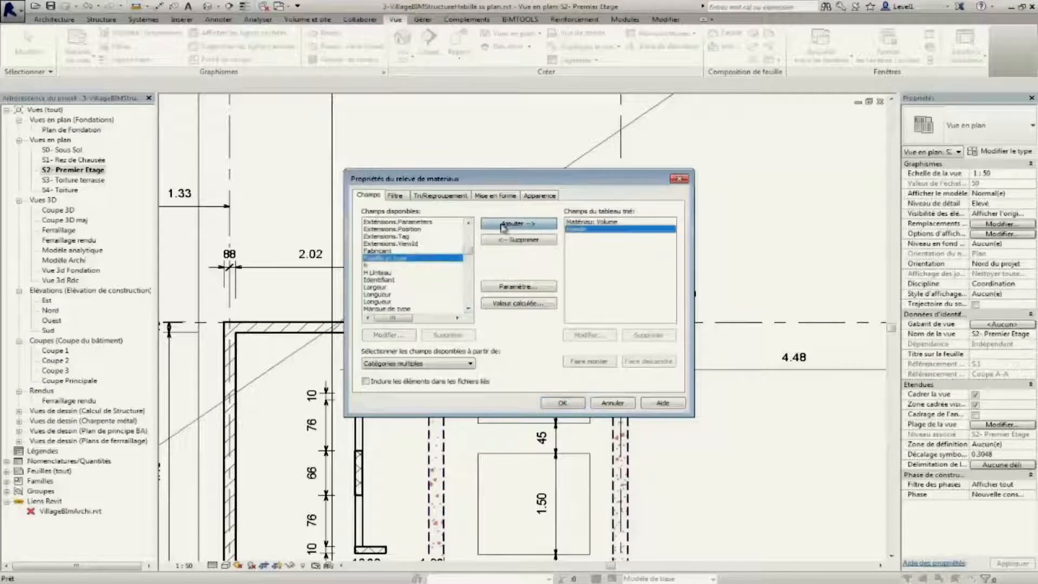
pyautogui.click(497, 225)
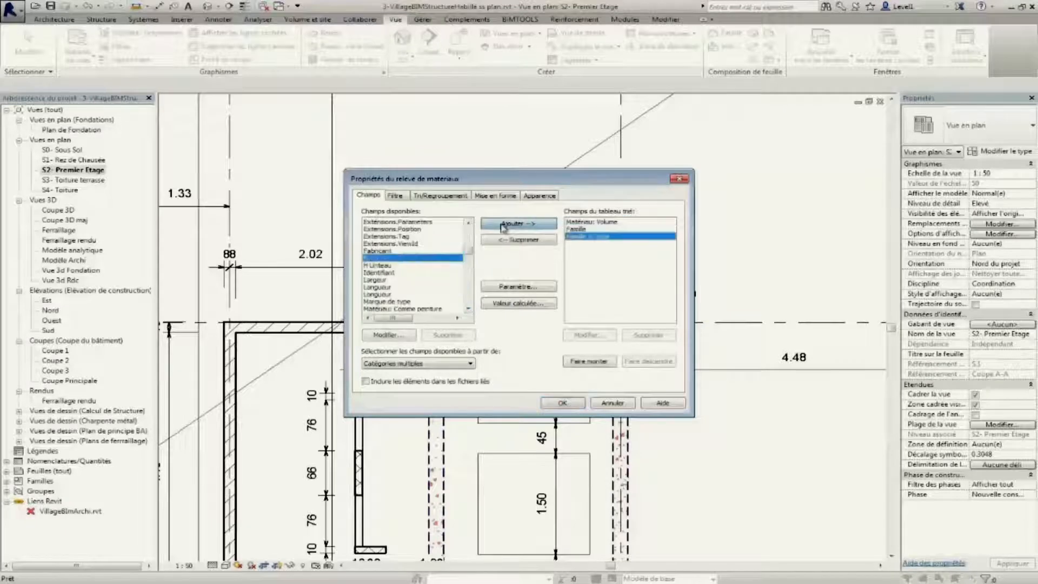
# - Reorder the takeoff fields as Famille, Famille et type, Matériau: Volume
pyautogui.click(576, 230)
pyautogui.click(589, 361)
pyautogui.click(590, 236)
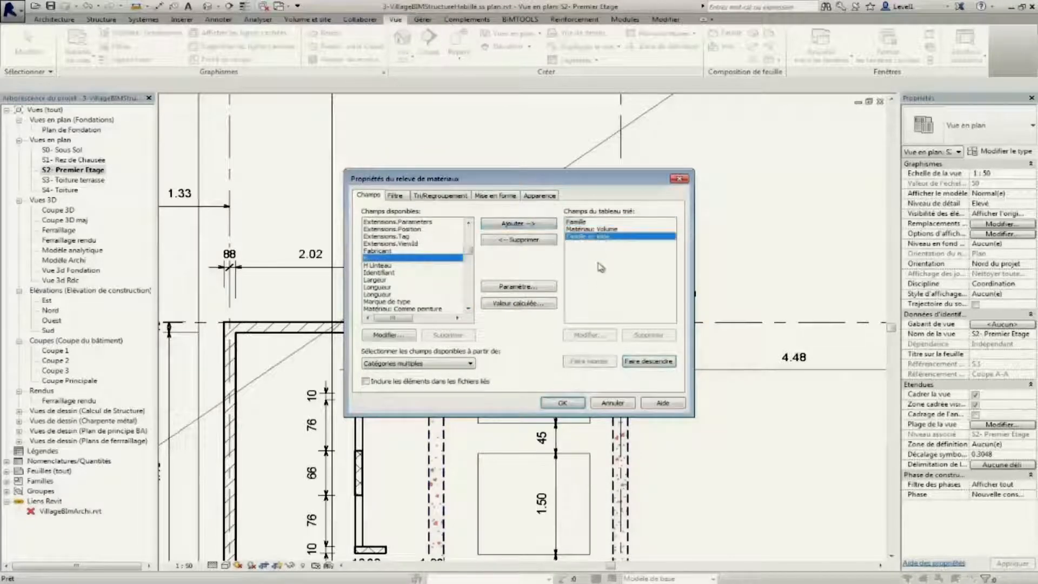
pyautogui.click(599, 363)
# - Sort the takeoff by Famille with a header and a footer showing title, count and totals, and enable the grand total
pyautogui.click(395, 195)
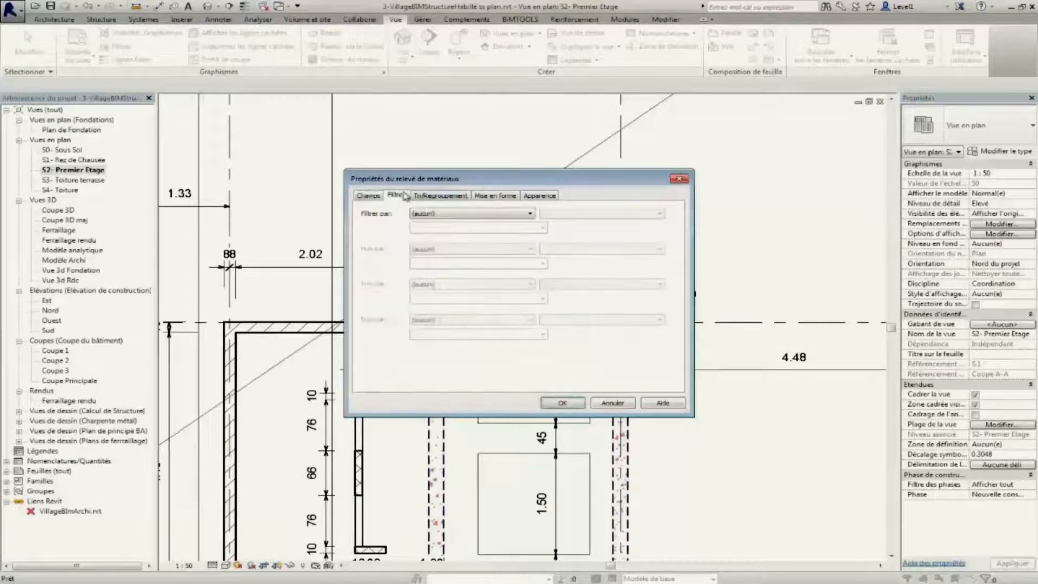
pyautogui.click(447, 215)
pyautogui.click(447, 222)
pyautogui.click(441, 195)
pyautogui.click(487, 214)
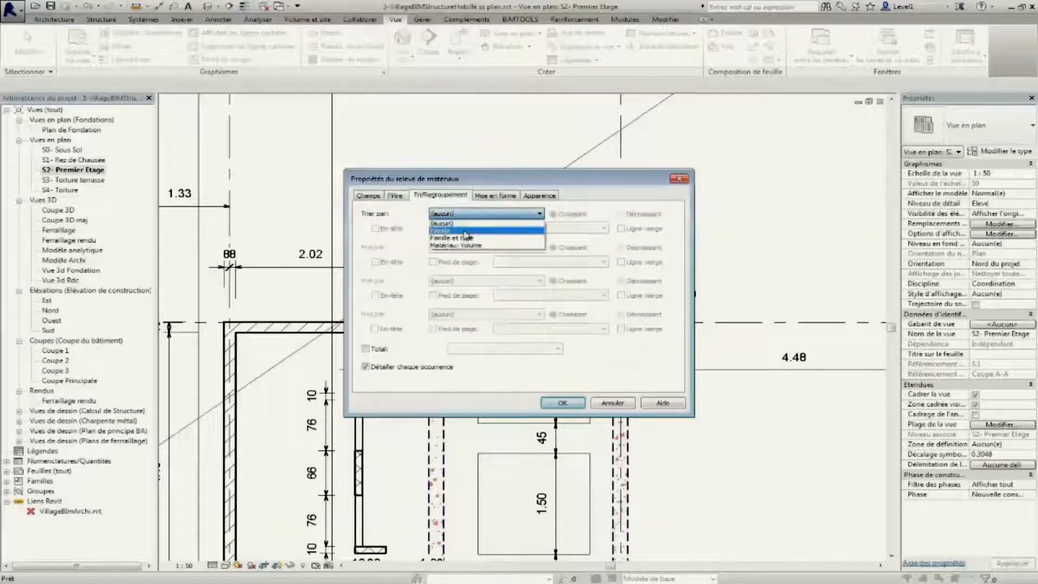
pyautogui.click(467, 233)
pyautogui.click(433, 229)
pyautogui.click(375, 228)
pyautogui.click(365, 349)
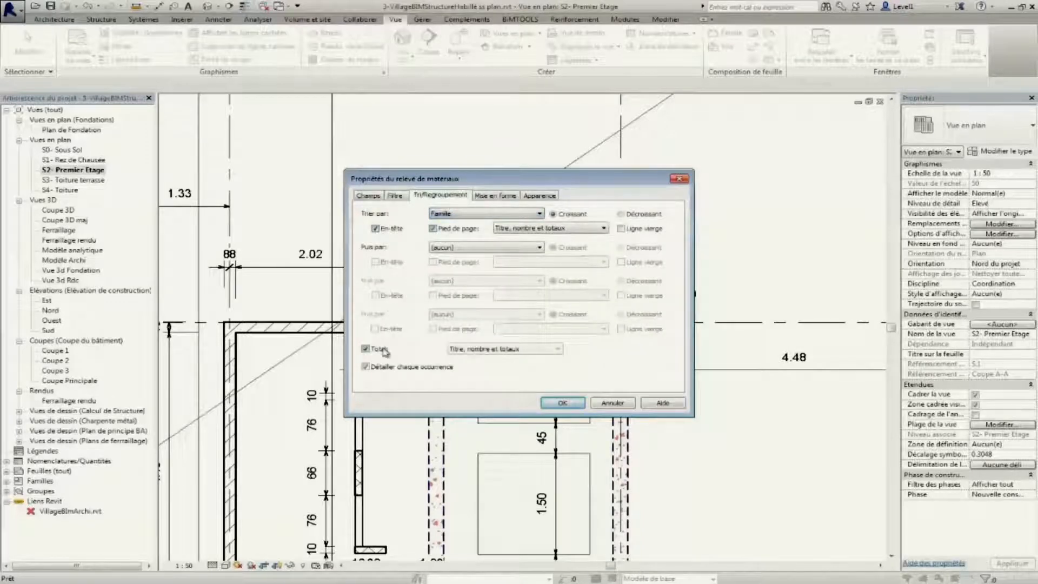
# - Enable total calculation for the Matériau: Volume field and generate the takeoff
pyautogui.click(508, 196)
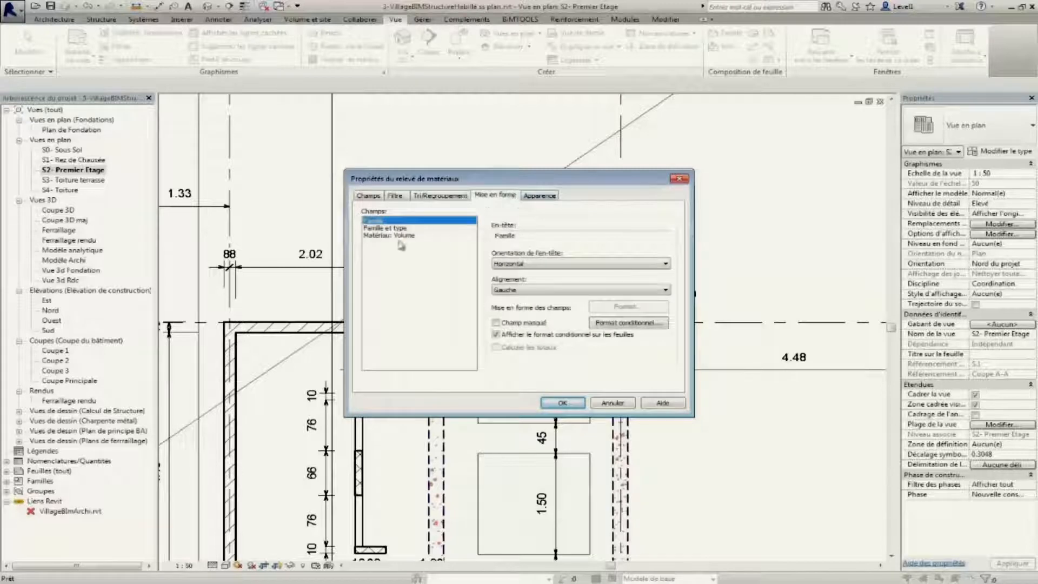
pyautogui.click(400, 236)
pyautogui.click(495, 348)
pyautogui.click(562, 403)
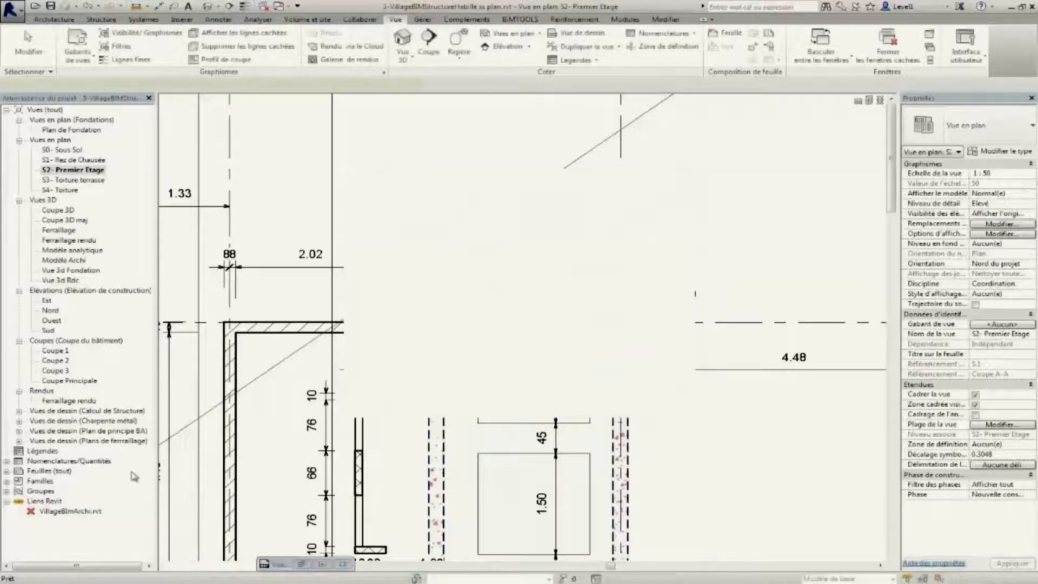
# - Highlight the first Dalle en béton - 250 mm floor from the takeoff in the model
pyautogui.scroll(-20, 475, 222)
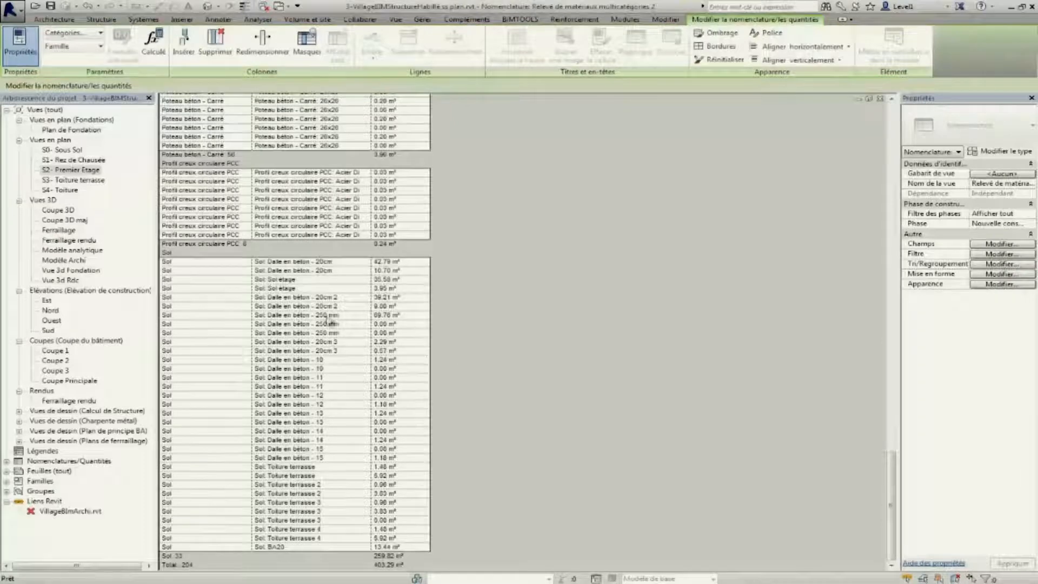
pyautogui.click(325, 315)
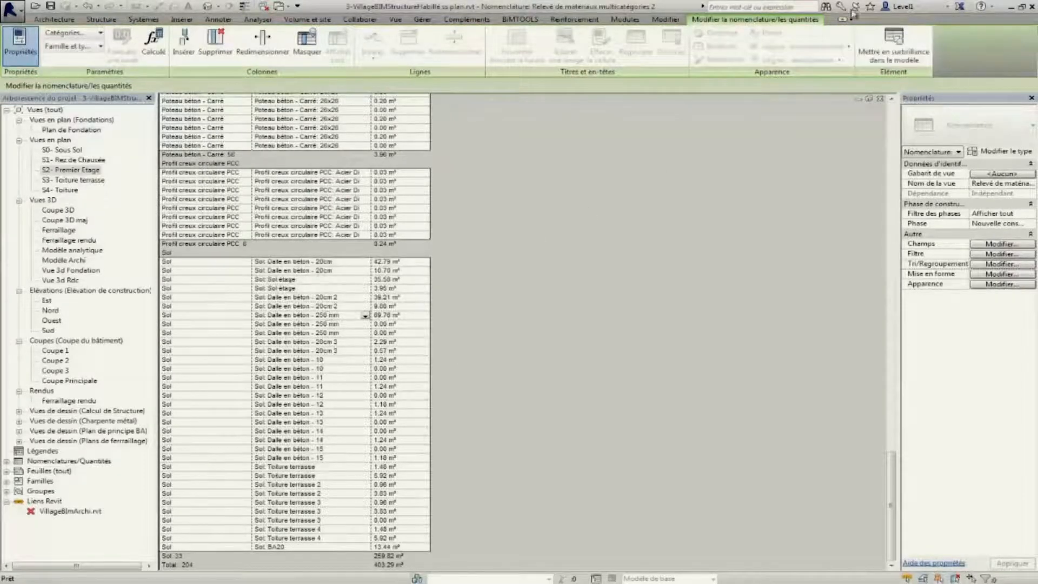
pyautogui.click(894, 46)
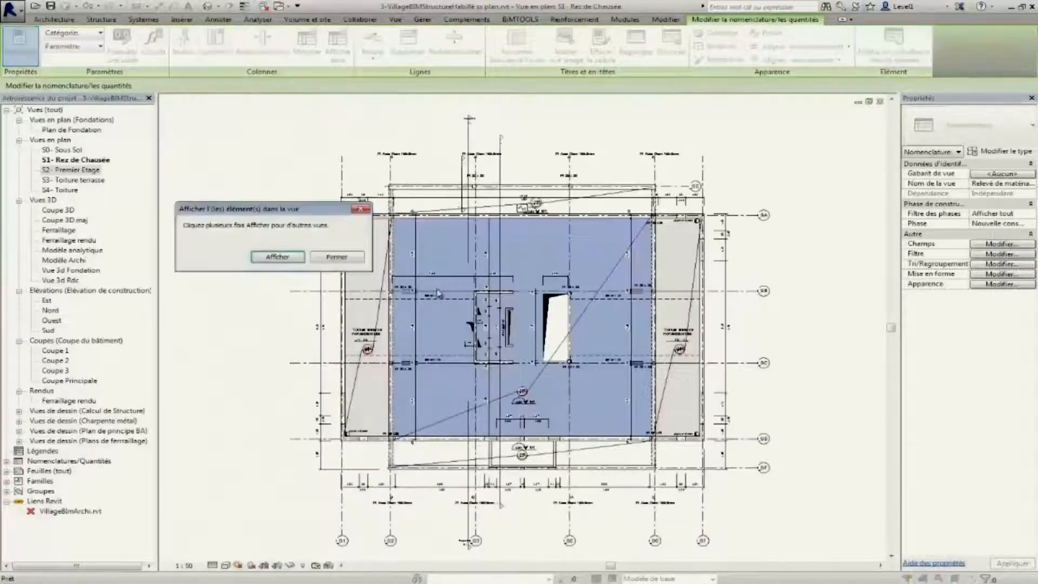
pyautogui.click(336, 258)
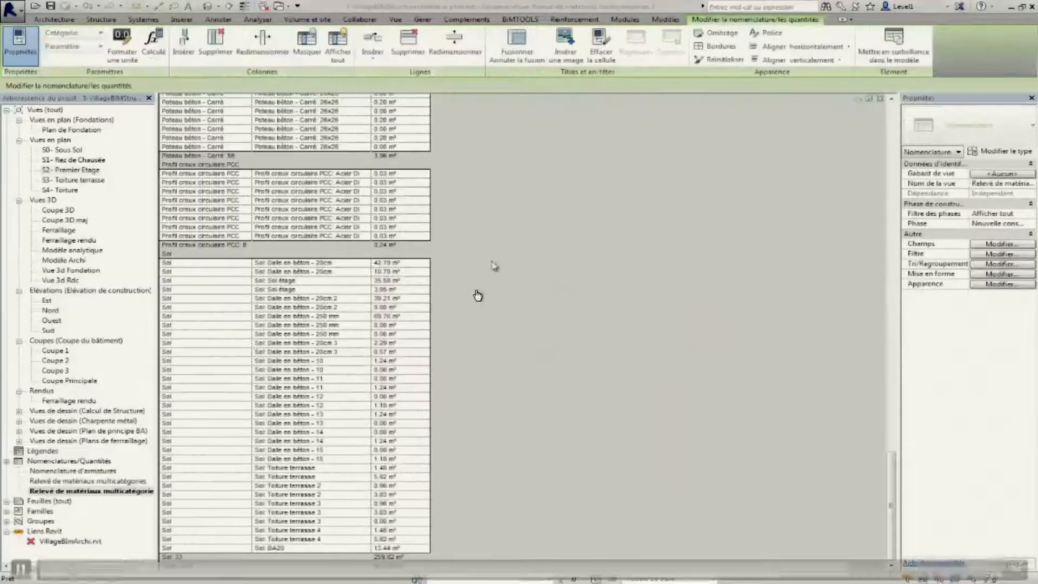
# - Turn off itemizing of every instance in the takeoff's sorting and grouping settings
pyautogui.click(319, 317)
pyautogui.click(996, 273)
pyautogui.click(1002, 264)
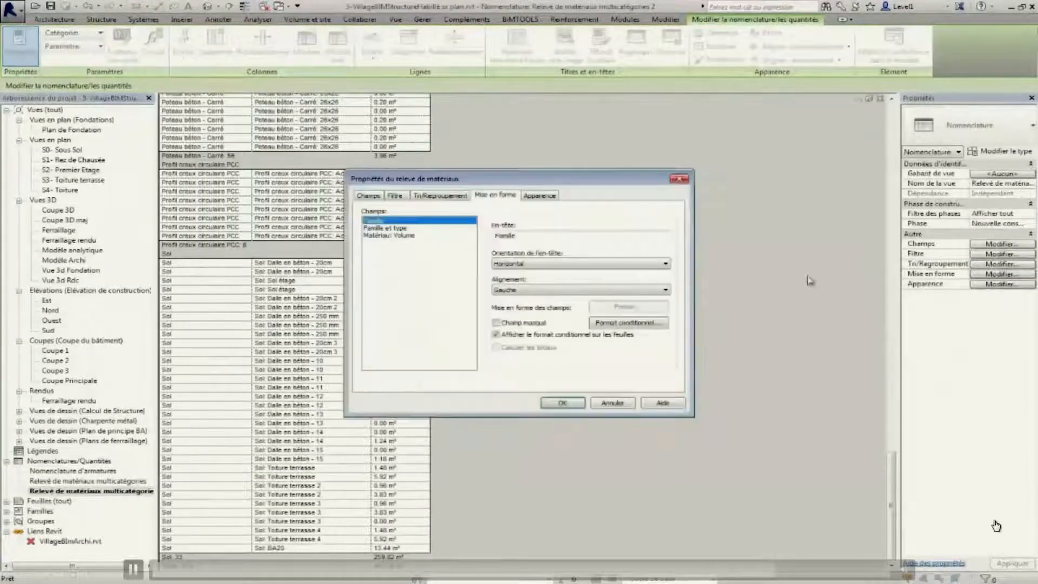
pyautogui.click(384, 367)
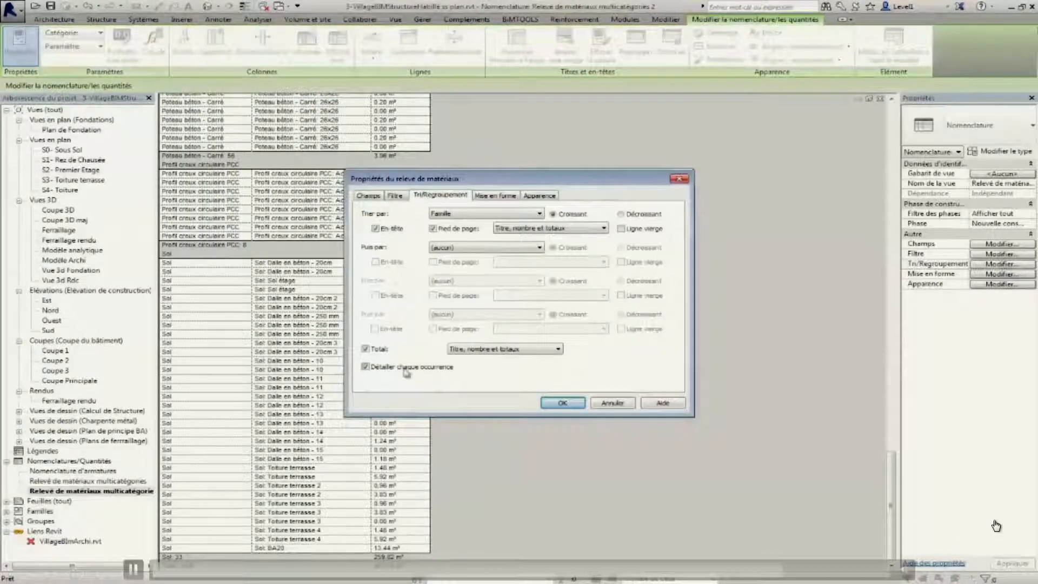
pyautogui.click(562, 403)
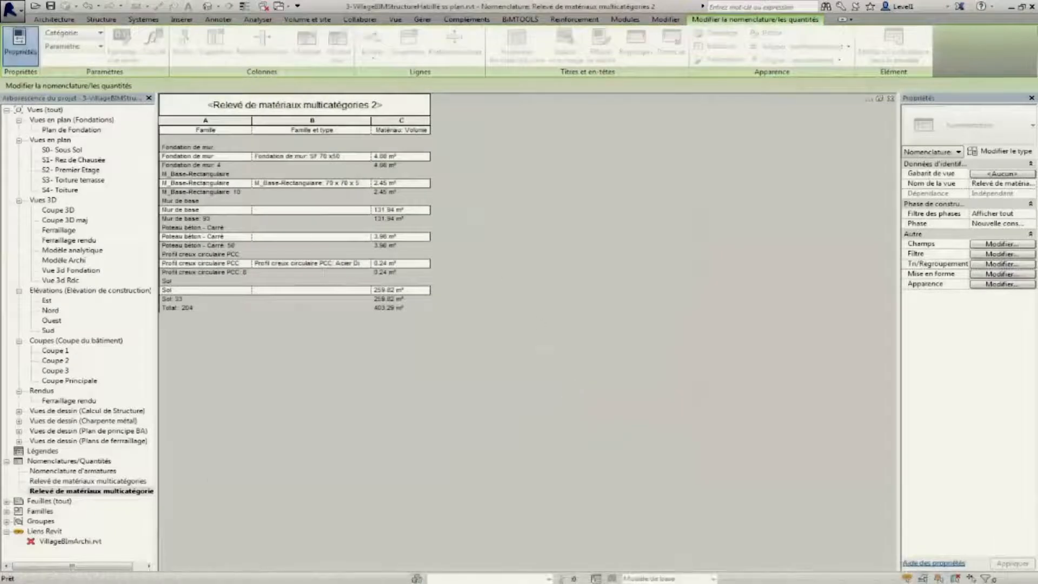
# - Create a new sheet using the preselected title block
pyautogui.rightClick(52, 503)
pyautogui.click(214, 504)
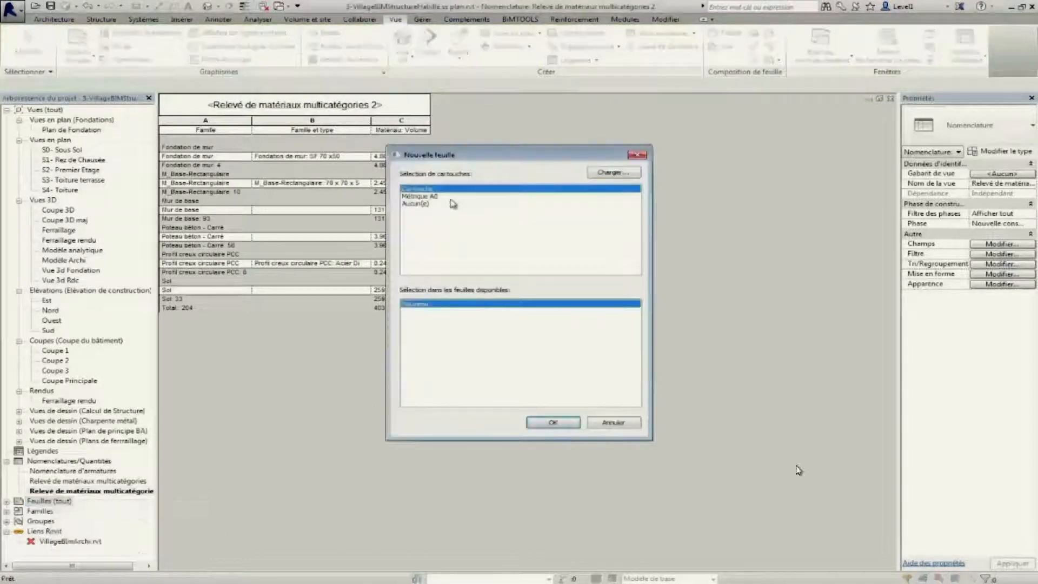
pyautogui.click(553, 422)
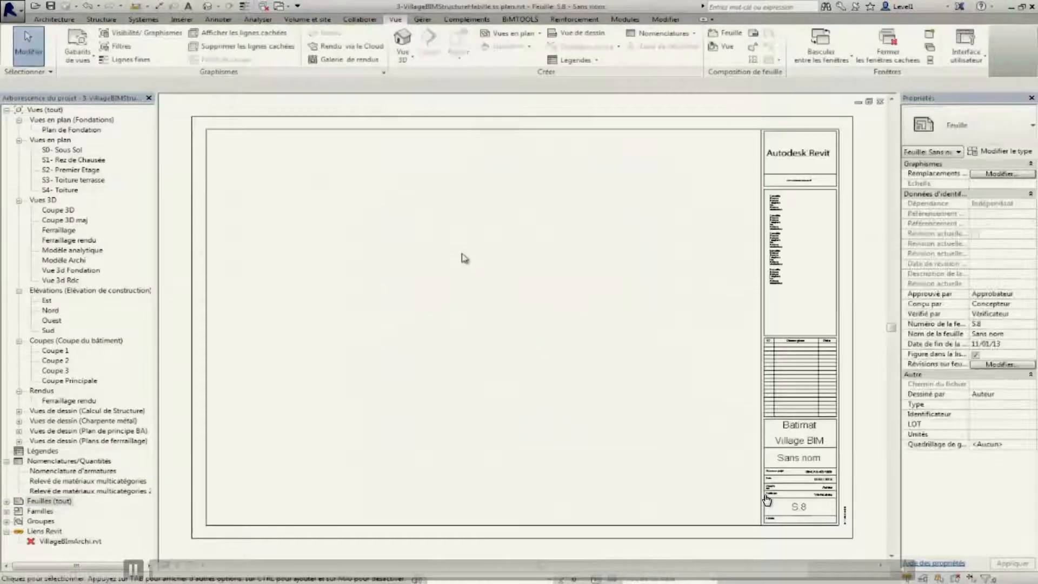
# - Place the Coupe 3D view in the upper-right corner of the sheet's drawing area
pyautogui.click(58, 211)
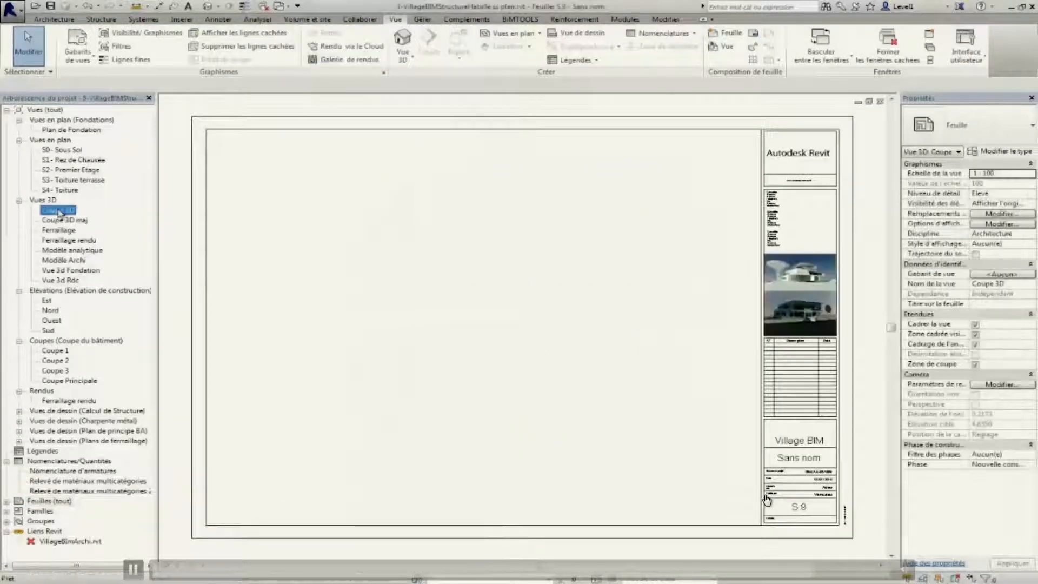
pyautogui.rightClick(59, 213)
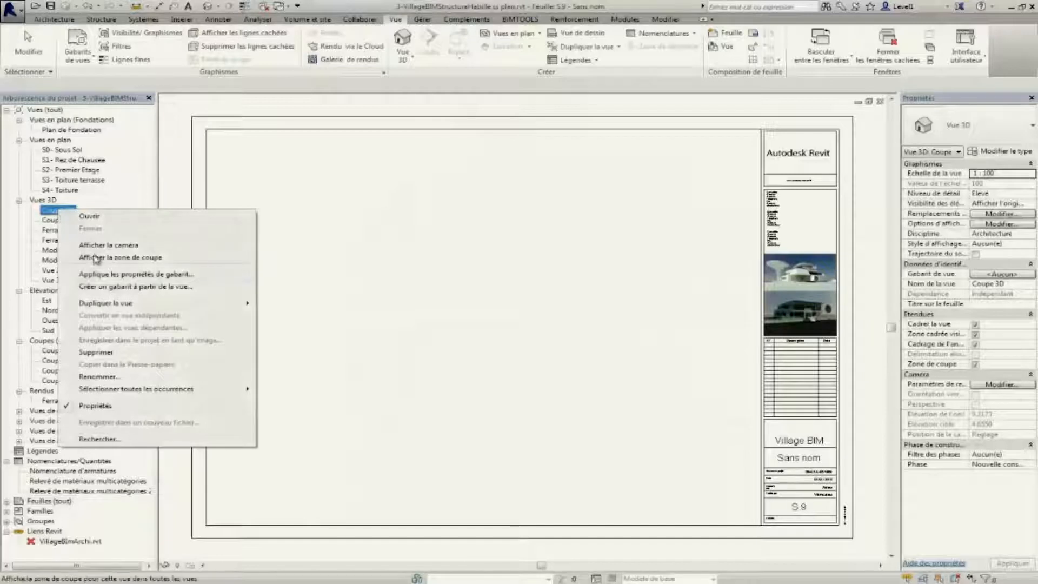
pyautogui.press('Escape')
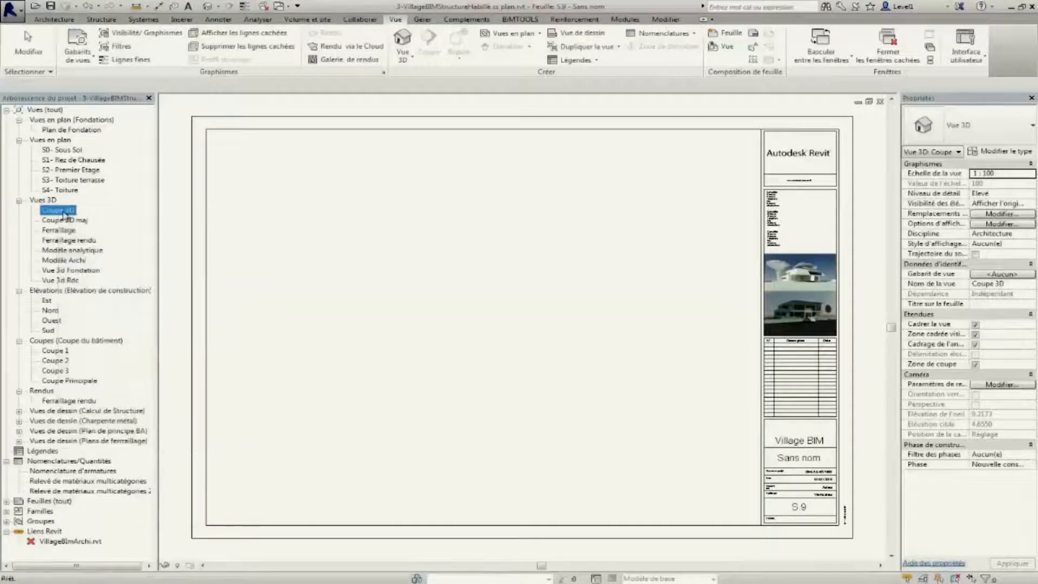
pyautogui.moveTo(61, 211); pyautogui.dragTo(500, 208)
pyautogui.click(649, 195)
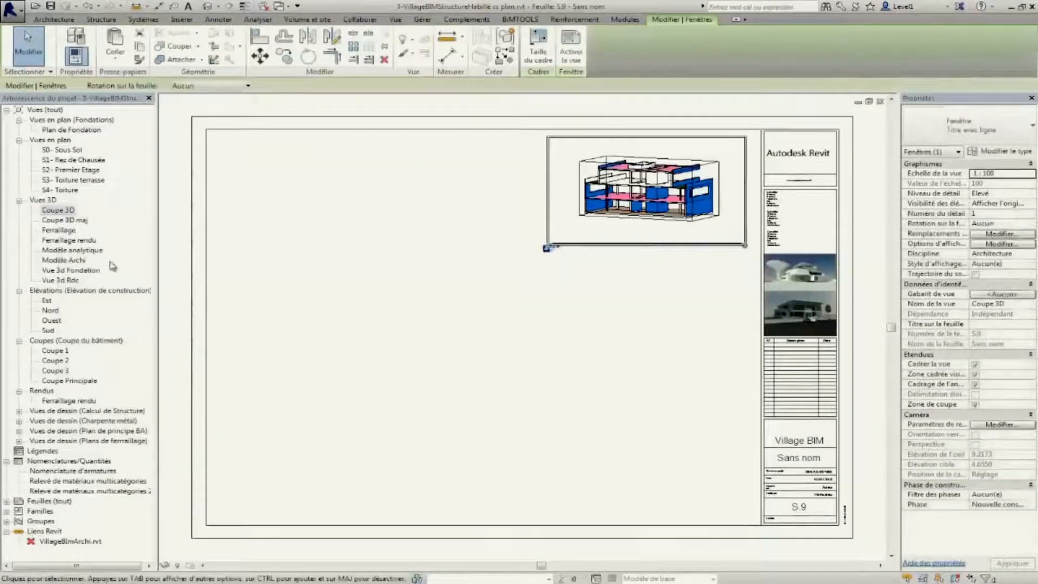
# - Place the S2- Premier Etage plan on the sheet's left half and the Coupe 3 section below the 3D view
pyautogui.click(58, 171)
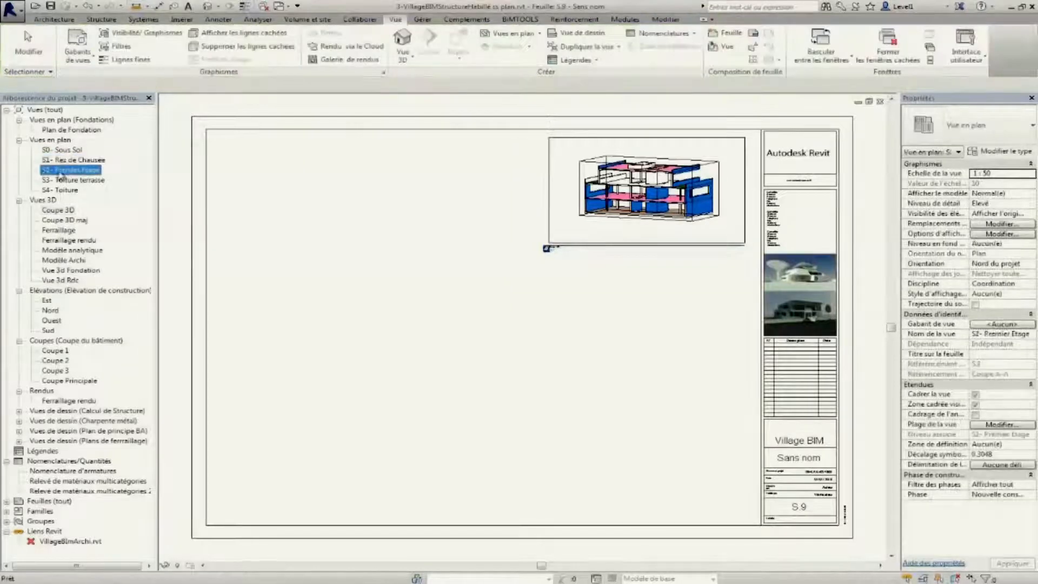
pyautogui.moveTo(59, 171); pyautogui.dragTo(297, 184)
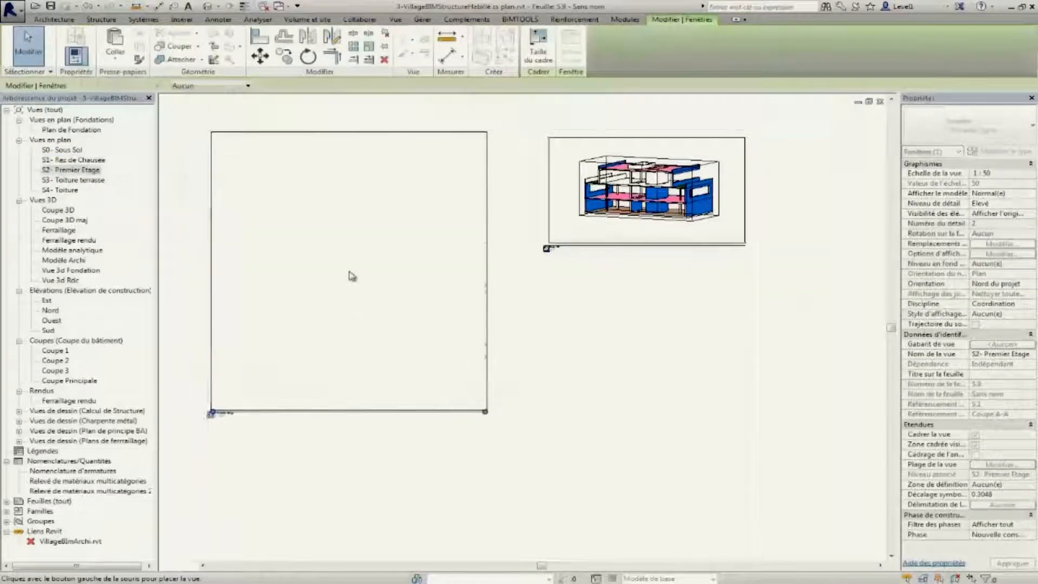
pyautogui.click(352, 276)
pyautogui.click(54, 371)
pyautogui.moveTo(54, 371); pyautogui.dragTo(616, 343)
pyautogui.click(621, 328)
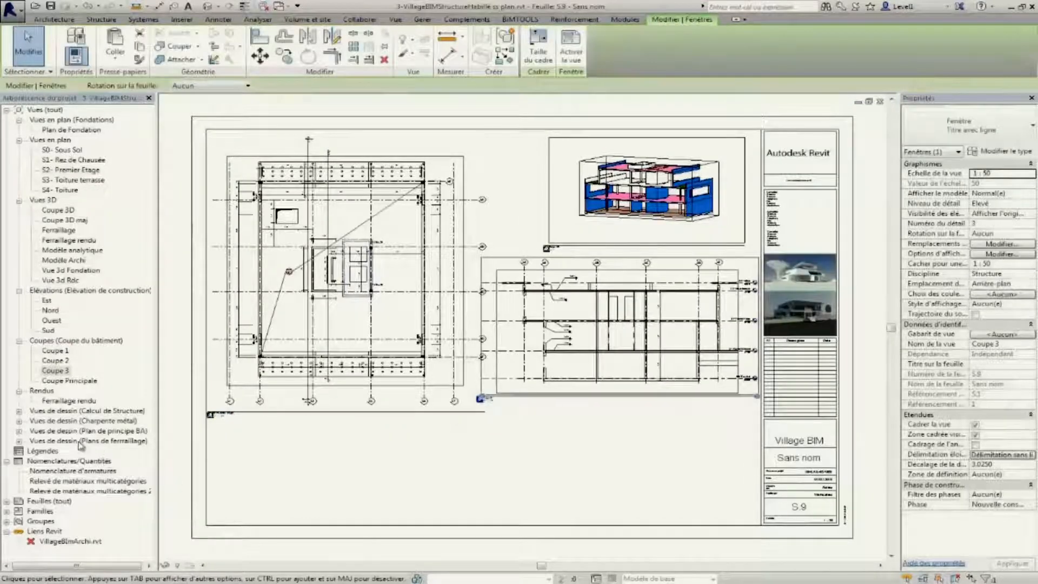
# - Place the Relevé de matériaux multicatégories 2 takeoff below the plan on the sheet and inspect it up close
pyautogui.click(54, 491)
pyautogui.moveTo(54, 491); pyautogui.dragTo(250, 472)
pyautogui.click(249, 472)
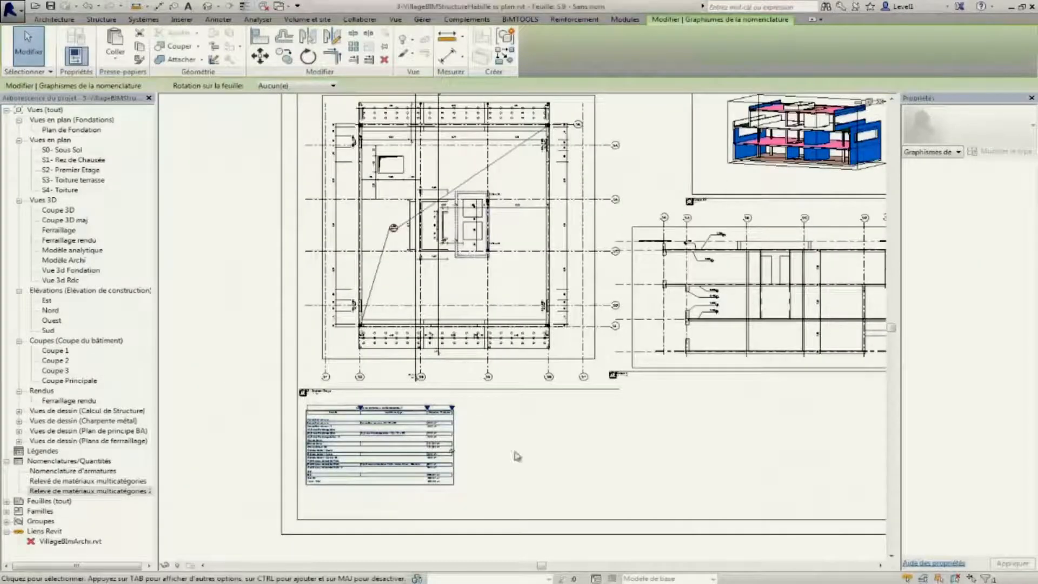
pyautogui.scroll(3, 487, 455)
pyautogui.moveTo(485, 455); pyautogui.dragTo(582, 468, button='middle')
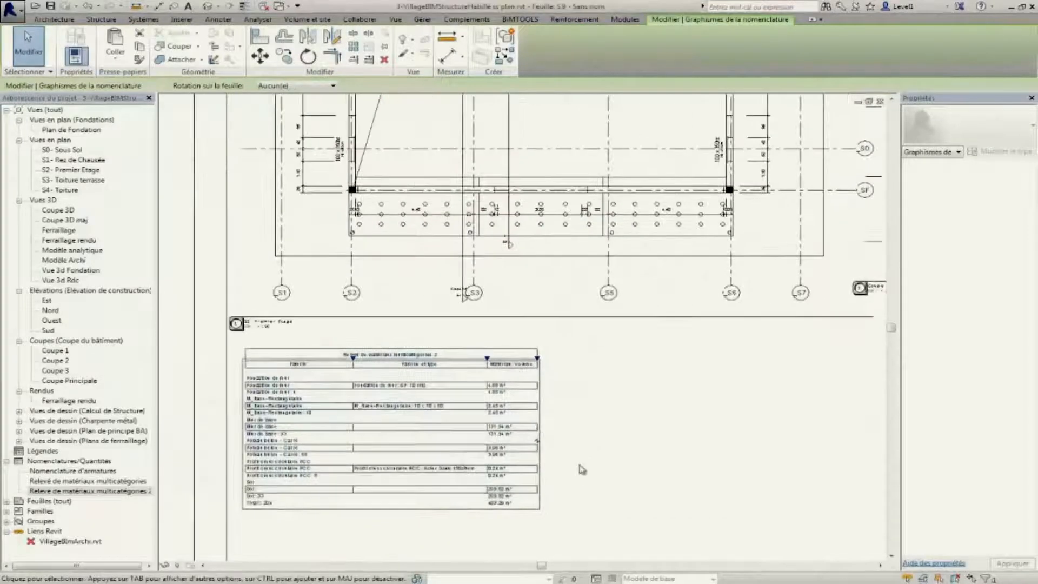
pyautogui.click(582, 471)
pyautogui.scroll(3, 509, 518)
pyautogui.moveTo(509, 518); pyautogui.dragTo(618, 543, button='middle')
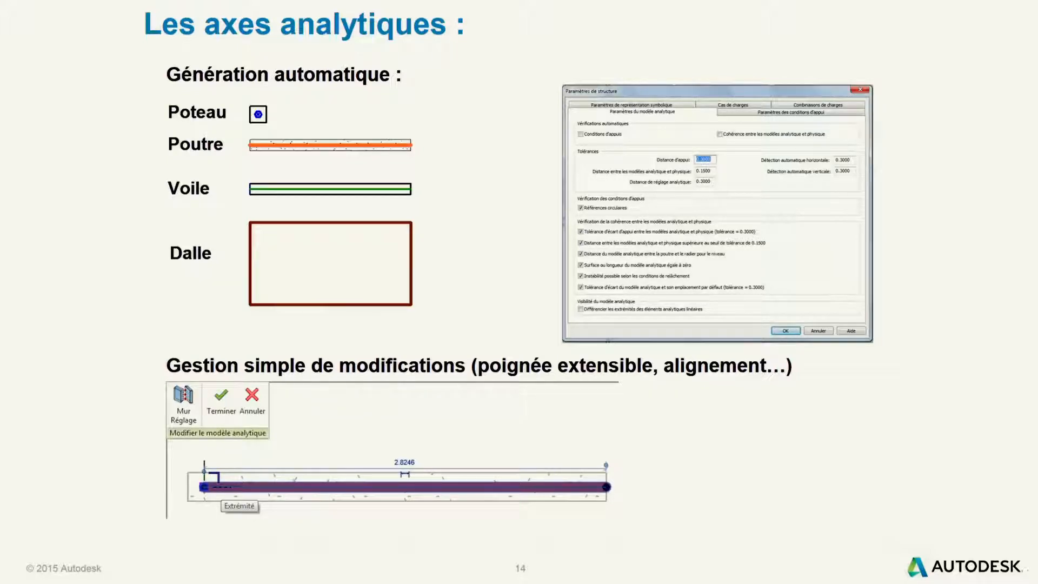
pyautogui.click(717, 400)
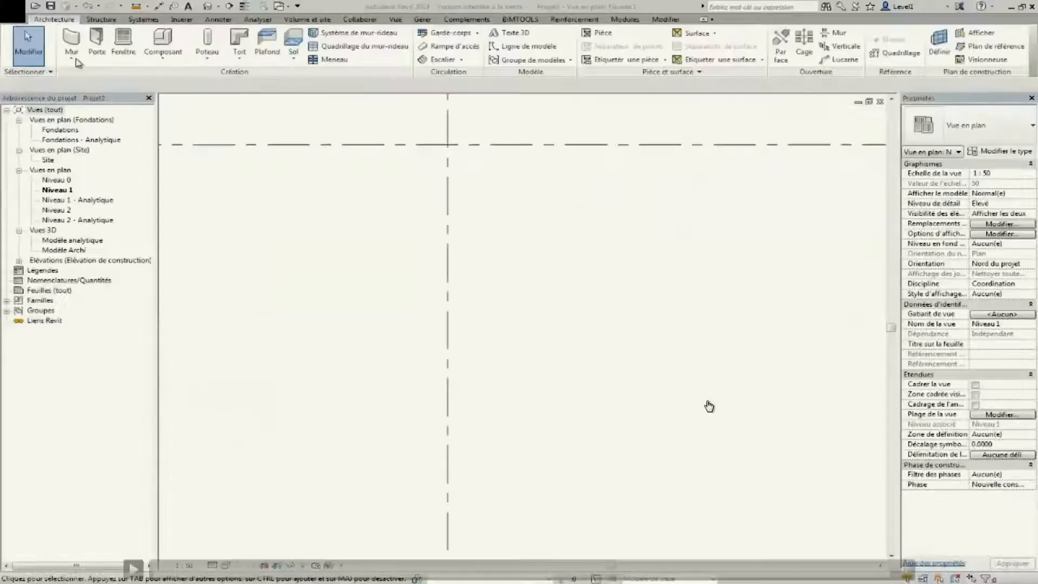
pyautogui.click(141, 561)
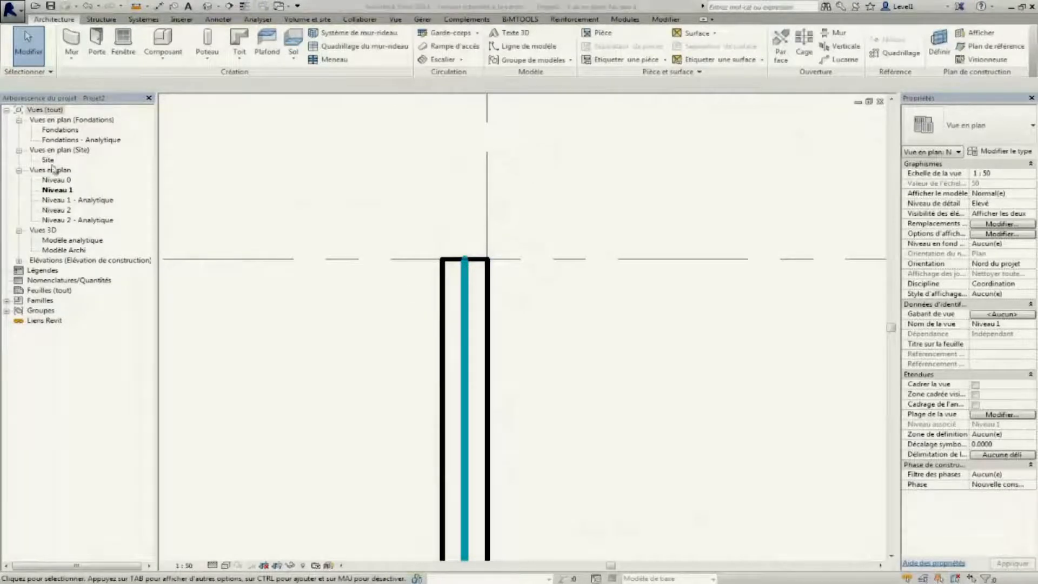
# - Draw a BA16 load-bearing wall about 2.9 m long on Niveau 1, from the grid intersection down along the existing wall's outer face
pyautogui.click(71, 59)
pyautogui.click(94, 98)
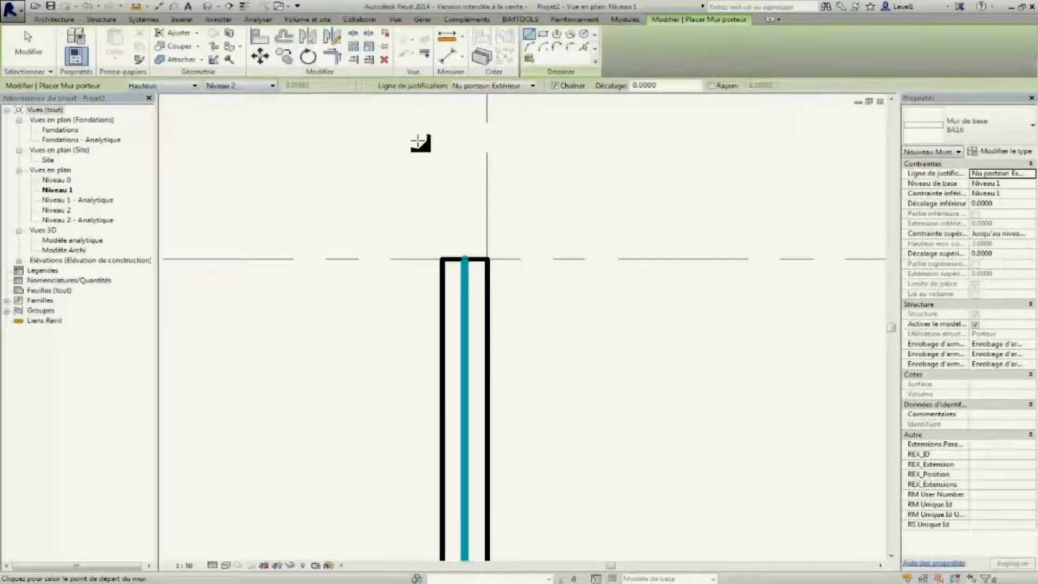
pyautogui.click(487, 259)
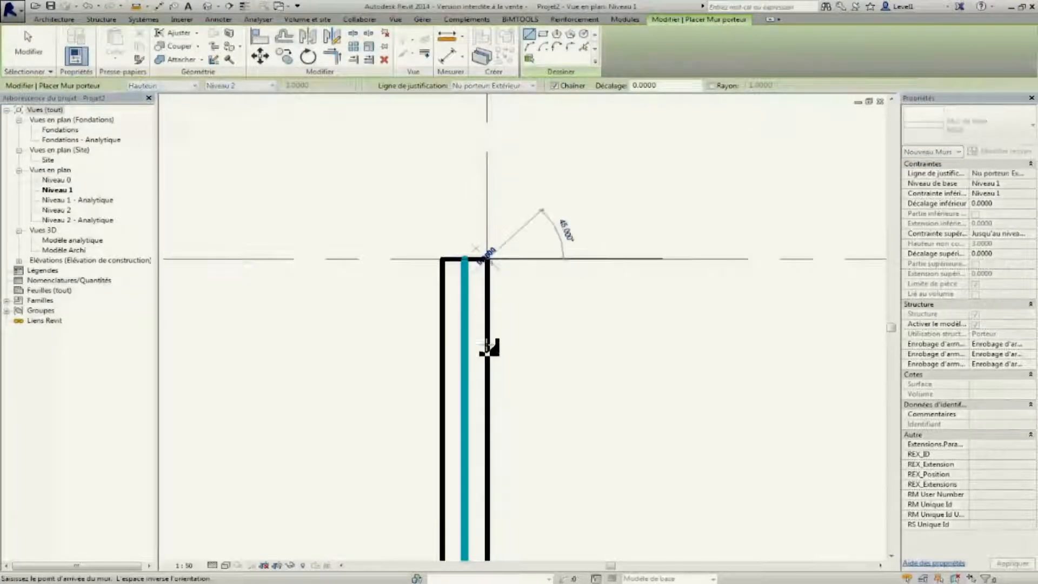
pyautogui.moveTo(539, 482); pyautogui.dragTo(448, 237, button='middle')
pyautogui.scroll(-1, 448, 236)
pyautogui.scroll(-3, 445, 236)
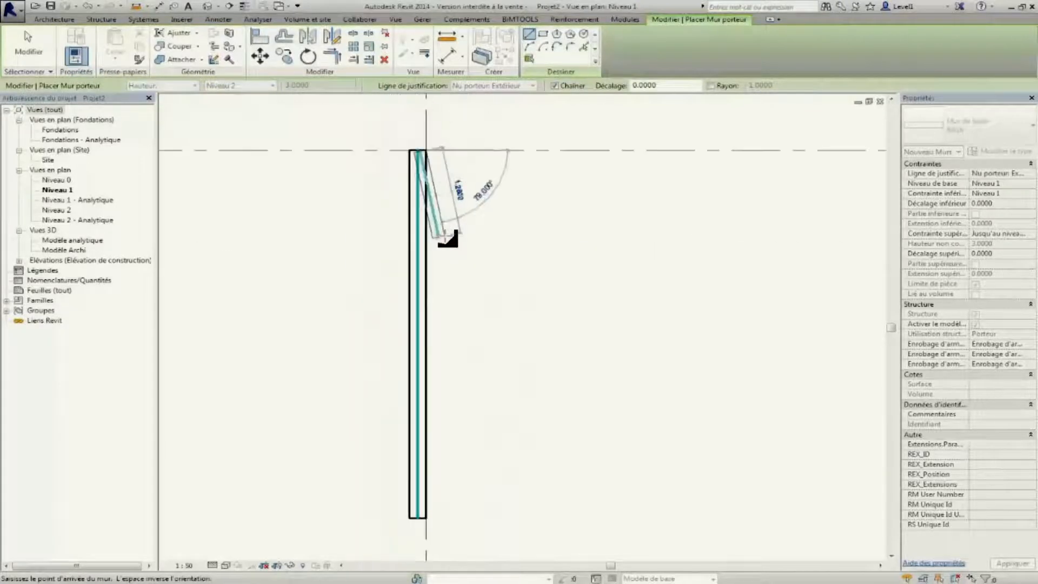
pyautogui.click(431, 352)
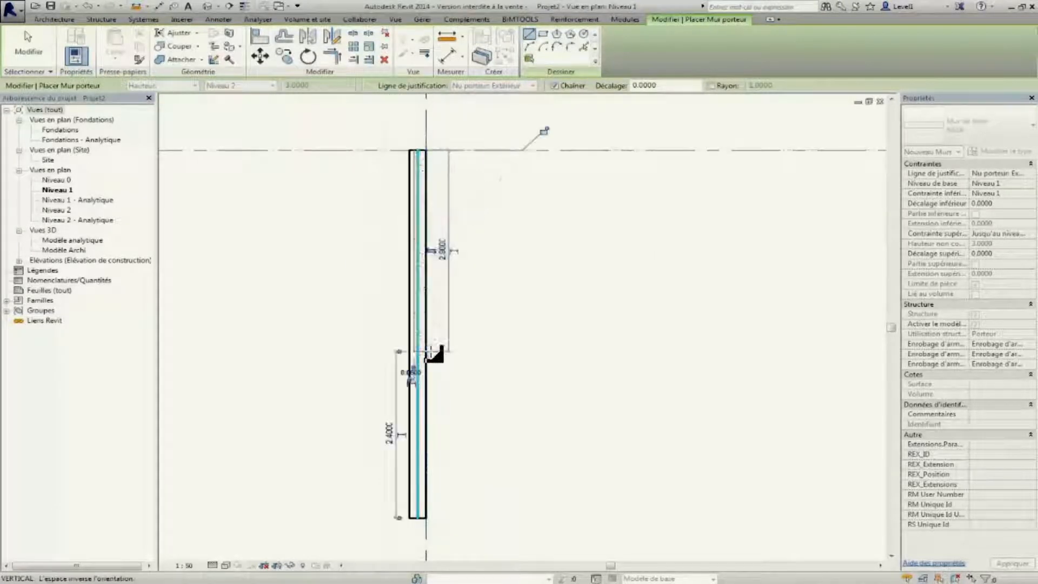
pyautogui.press('Escape')
pyautogui.press('Escape')
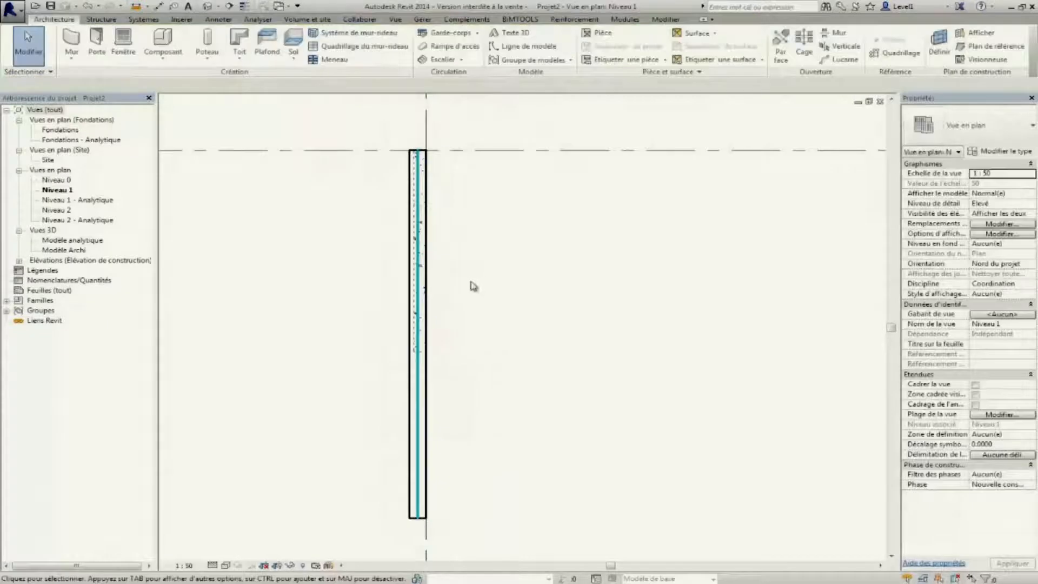
pyautogui.scroll(5, 445, 116)
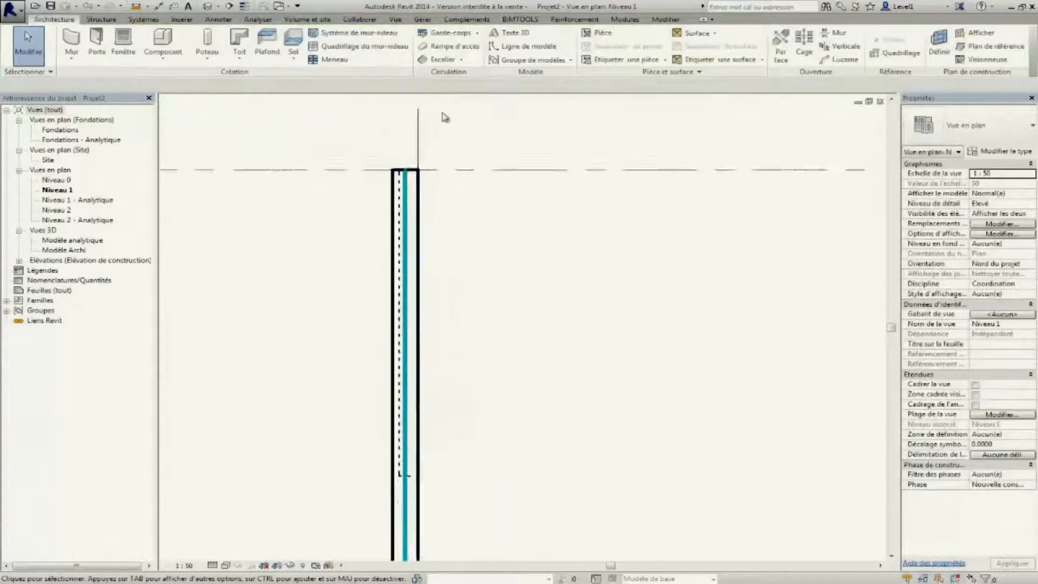
pyautogui.click(244, 6)
pyautogui.click(244, 7)
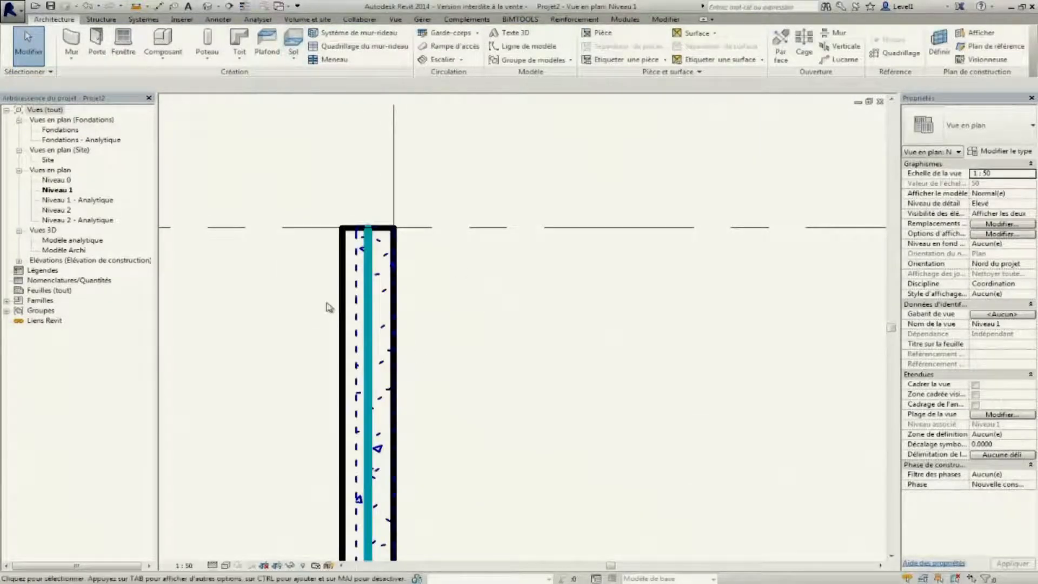
# - Open the Modèle Archi 3D view and turn on the display of analytical model categories in it
pyautogui.doubleClick(78, 249)
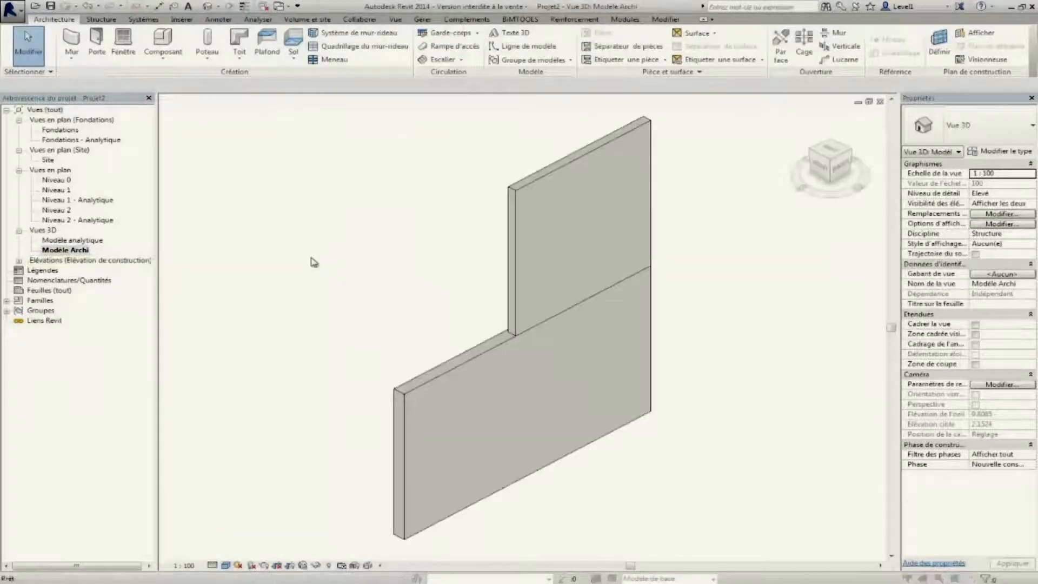
pyautogui.press('v')
pyautogui.press('v')
pyautogui.click(597, 110)
pyautogui.click(453, 122)
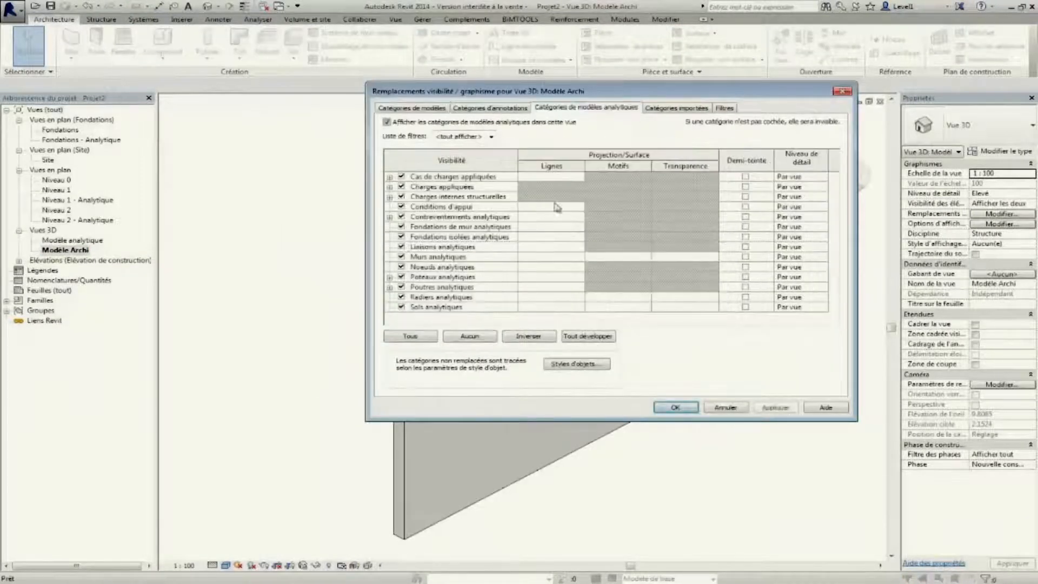
pyautogui.click(674, 407)
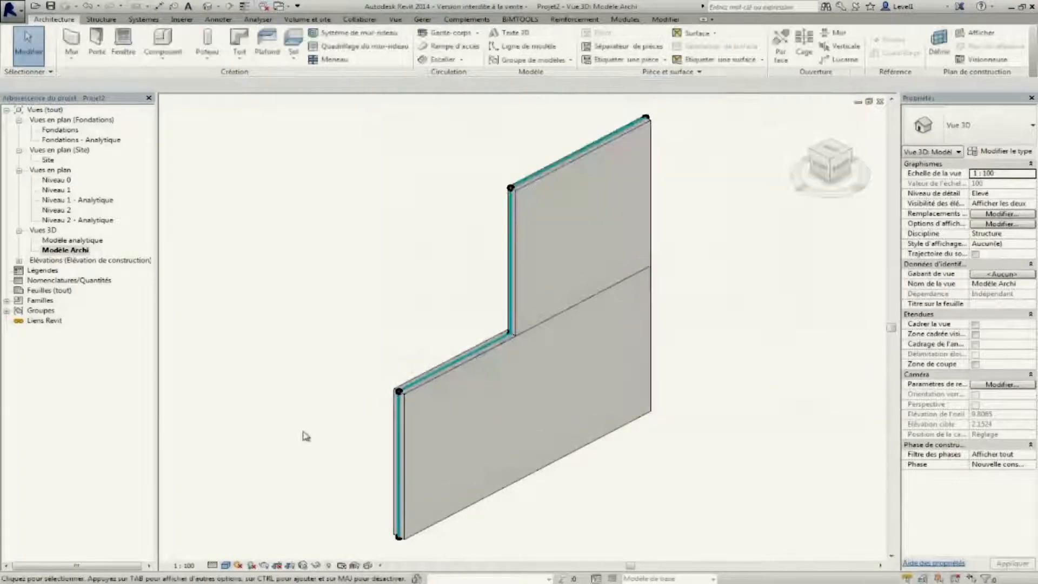
# - Set the 3D view's visual style to Image filaire and show thin lines at the junction of the two walls
pyautogui.click(225, 566)
pyautogui.click(238, 499)
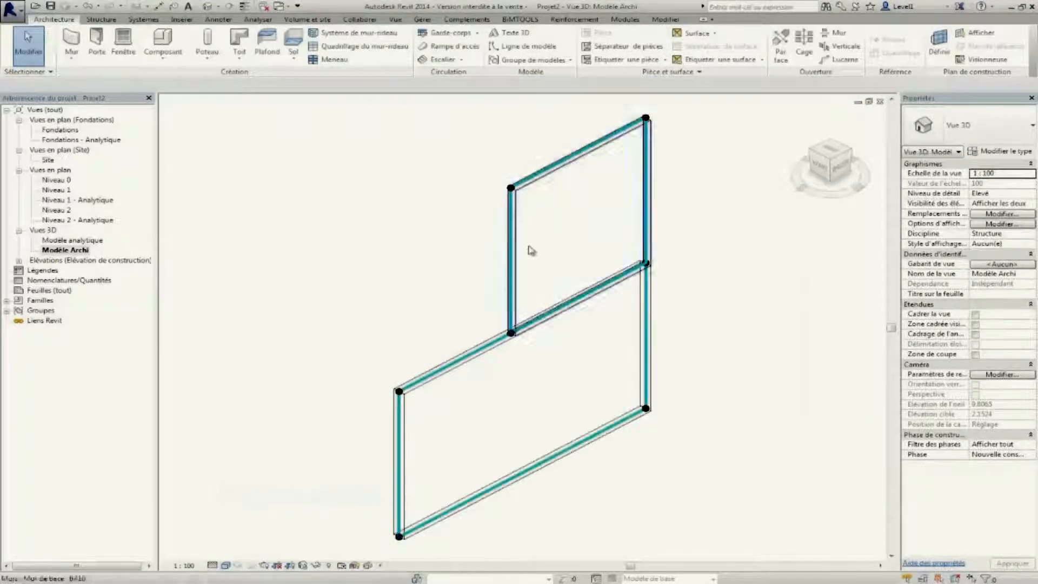
pyautogui.moveTo(568, 268); pyautogui.dragTo(510, 295, button='middle')
pyautogui.scroll(3, 512, 299)
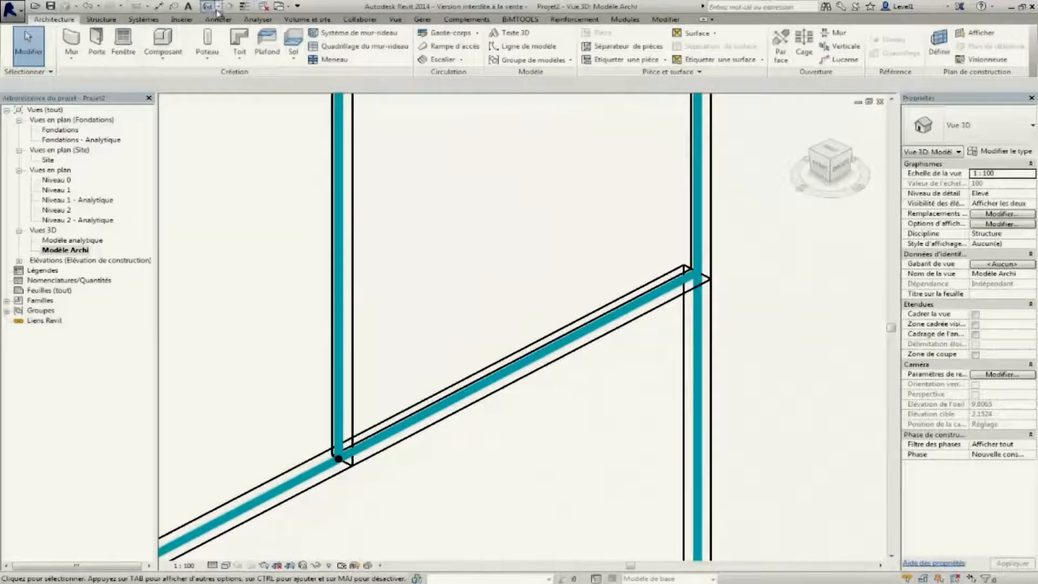
pyautogui.click(245, 7)
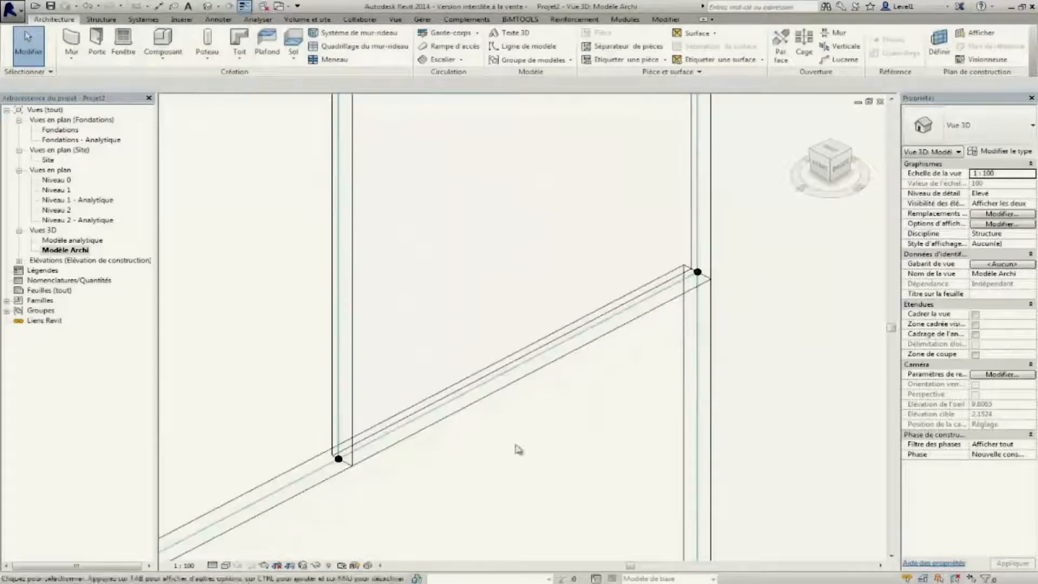
# - Set the lower BA22 wall's analytical alignment method to Projection and its Z projection to Face intérieure
pyautogui.click(712, 286)
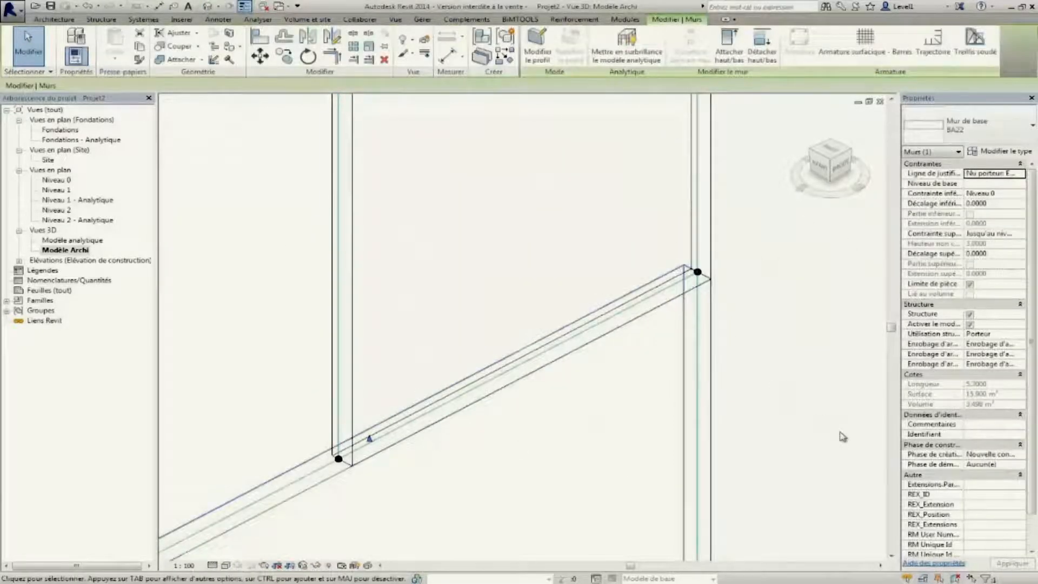
pyautogui.click(935, 152)
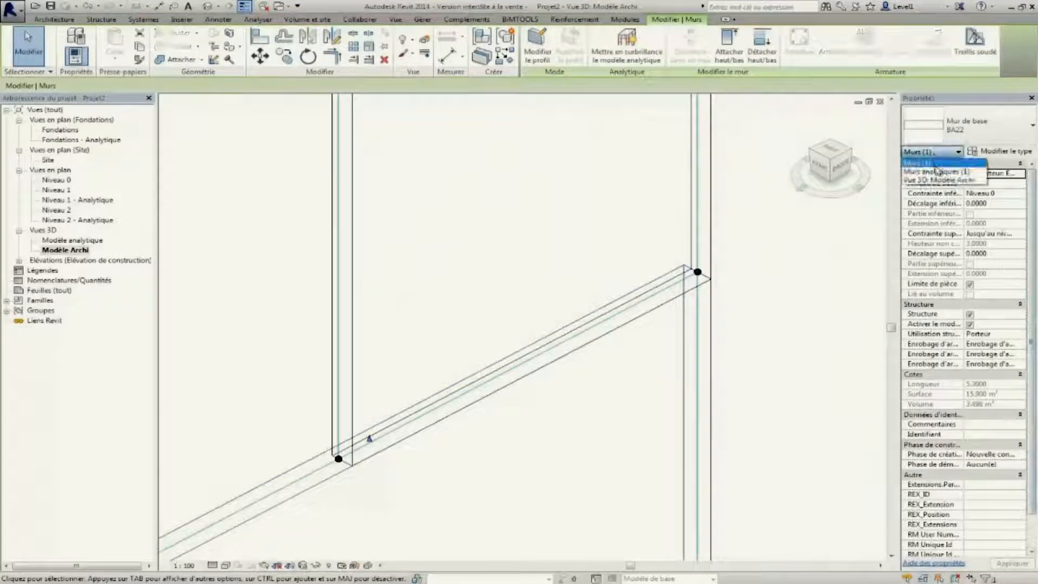
pyautogui.click(938, 171)
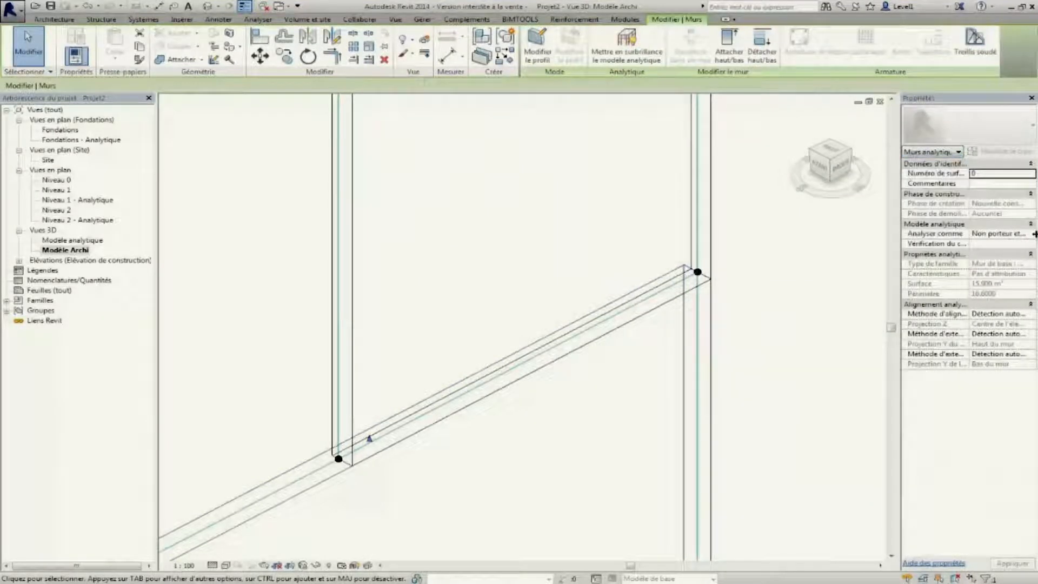
pyautogui.click(1032, 315)
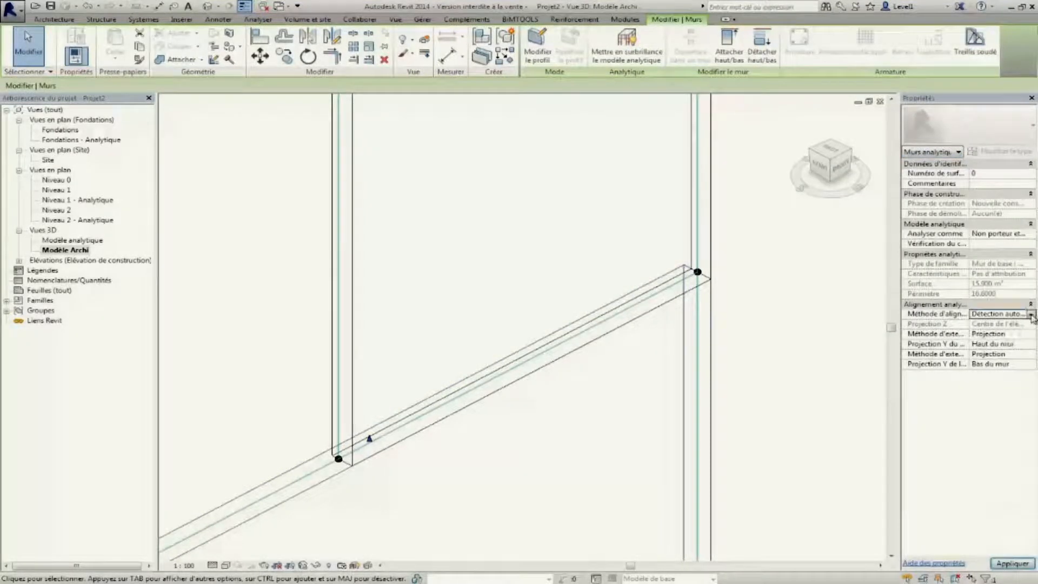
pyautogui.click(1032, 315)
pyautogui.click(1015, 331)
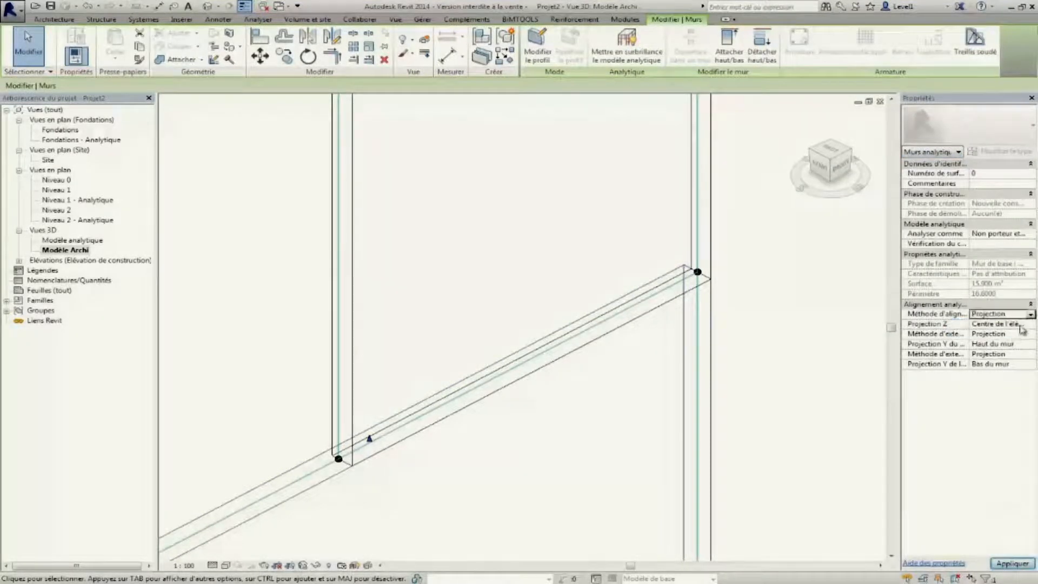
pyautogui.click(1033, 324)
pyautogui.click(1032, 325)
pyautogui.click(973, 335)
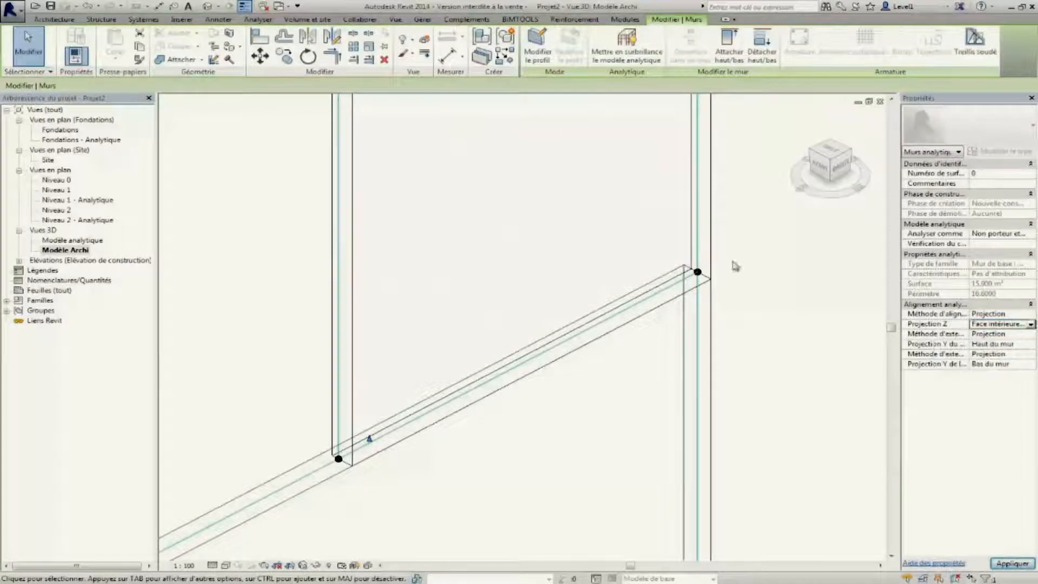
pyautogui.click(790, 300)
# - Turn off thin lines and set the 3D view's visual style to Ombré
pyautogui.click(248, 9)
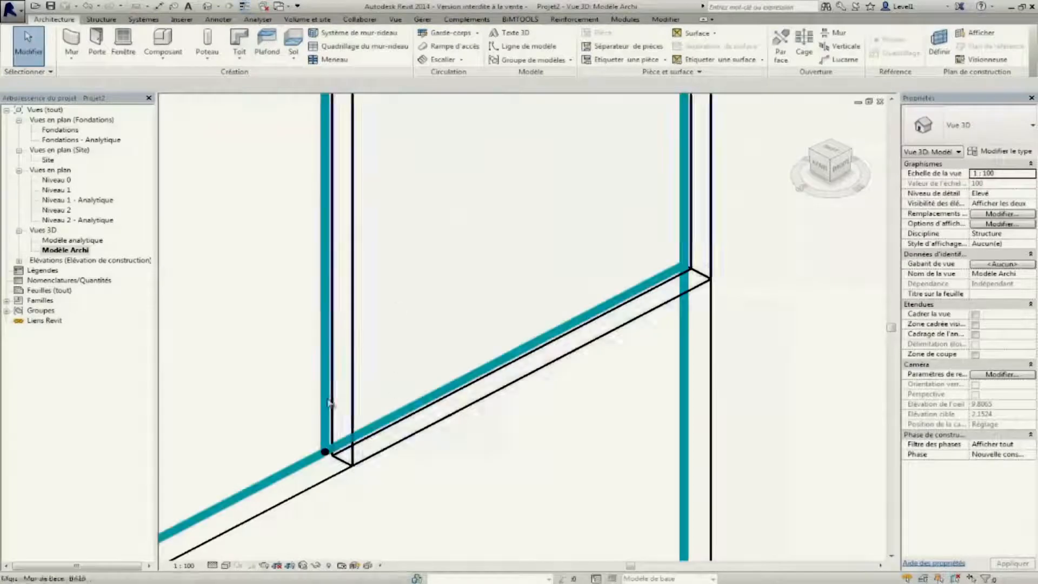
pyautogui.scroll(-2, 335, 398)
pyautogui.moveTo(359, 385); pyautogui.dragTo(485, 384, button='middle')
pyautogui.click(231, 567)
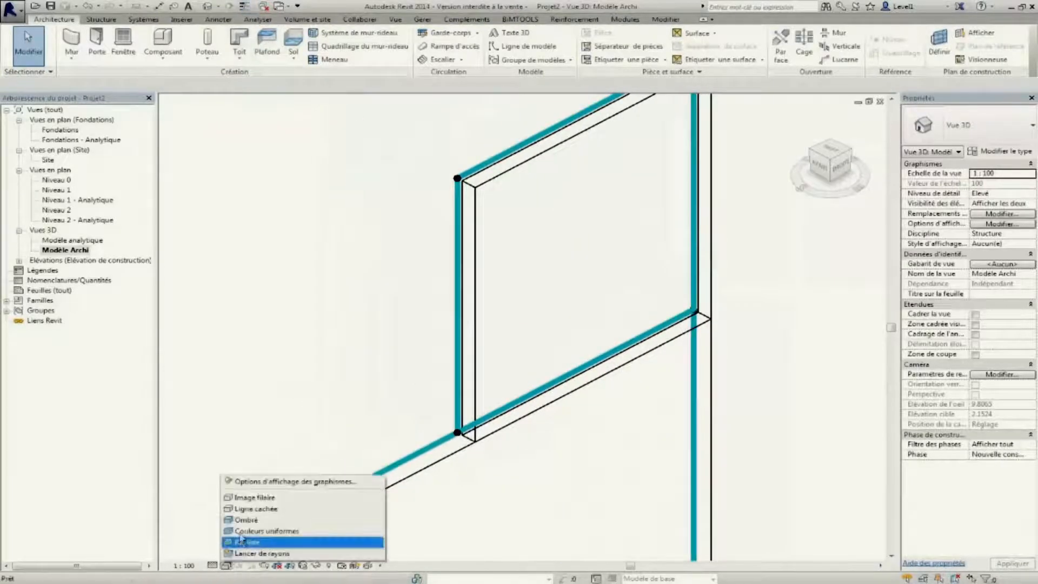
pyautogui.click(244, 519)
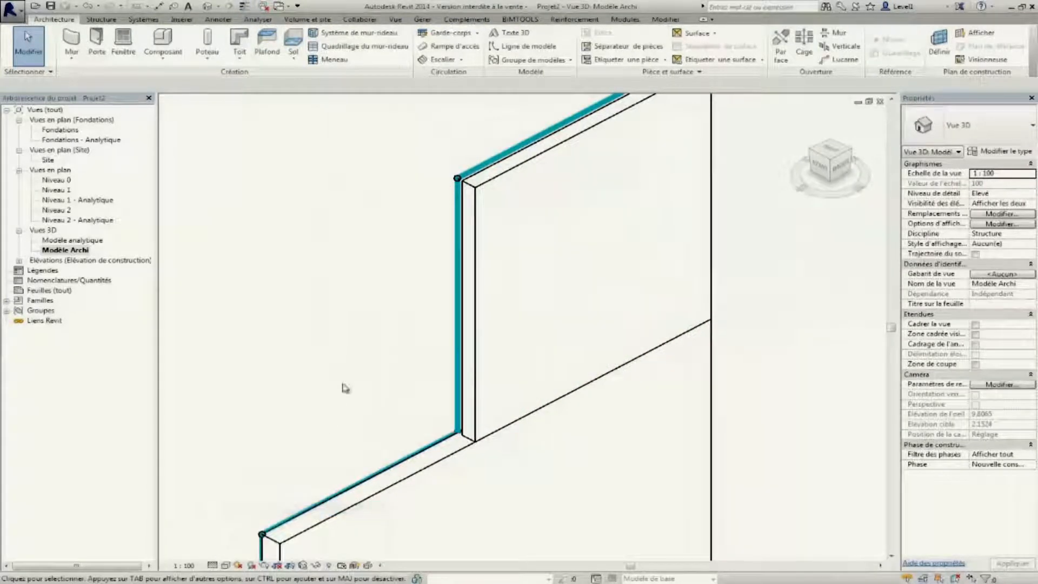
pyautogui.keyDown('shift'); pyautogui.moveTo(308, 412); pyautogui.dragTo(511, 433, button='middle'); pyautogui.keyUp('shift')
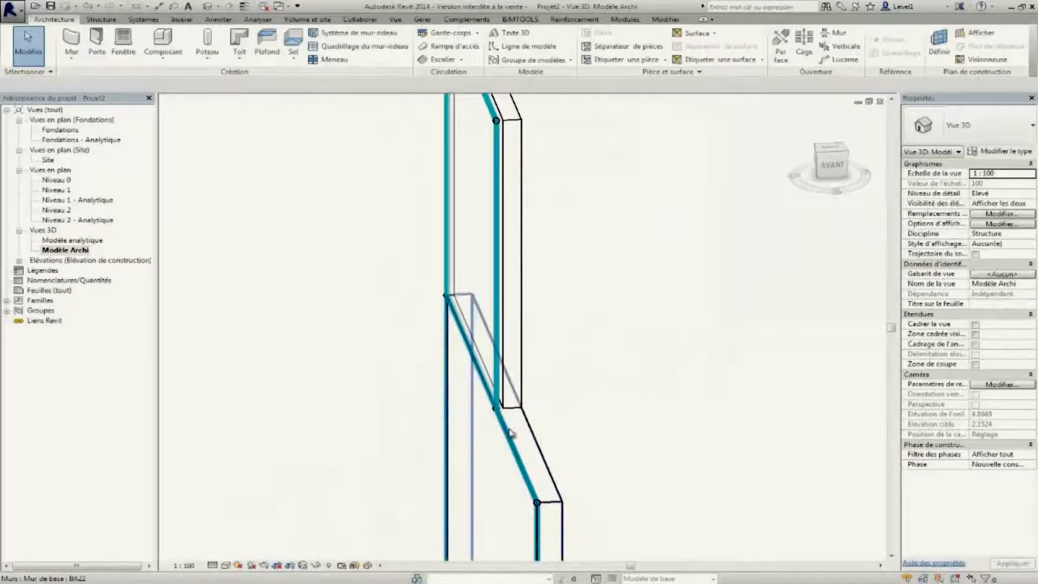
# - Set the Z projection of the lower BA22 wall's analytical model to Quadrillage : 2
pyautogui.click(522, 437)
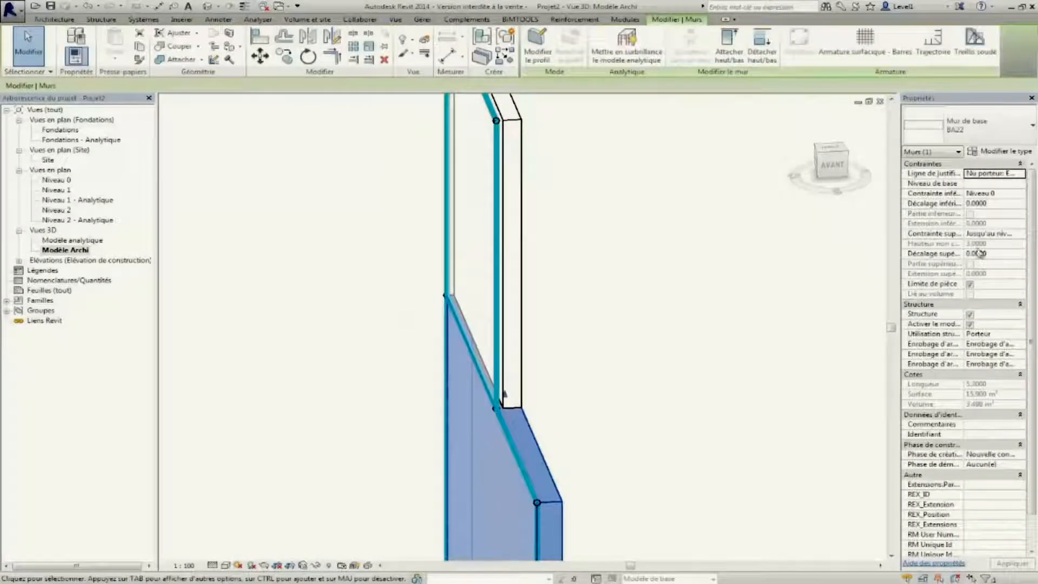
pyautogui.click(941, 151)
pyautogui.click(925, 173)
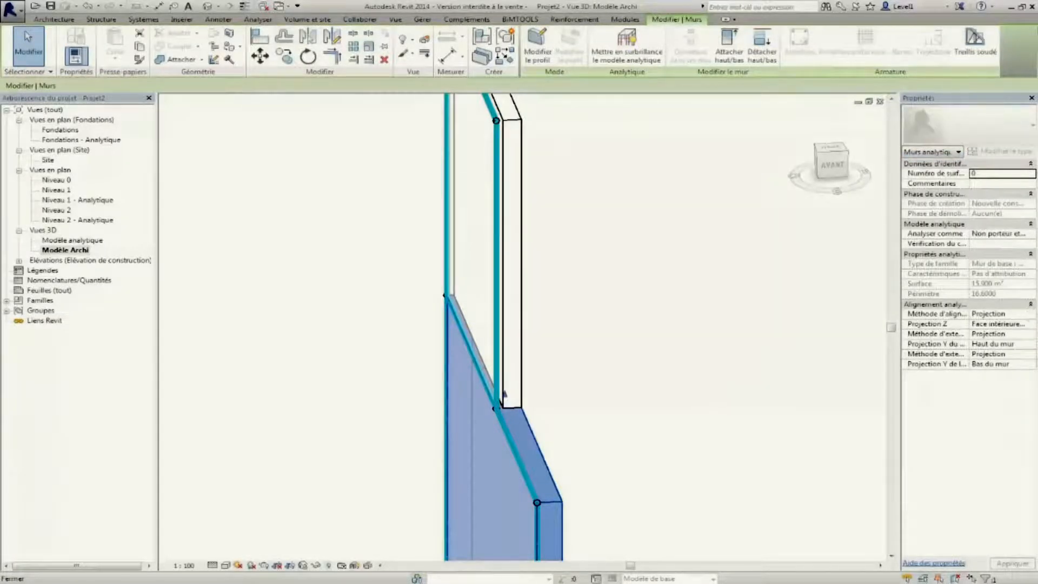
pyautogui.click(1006, 324)
pyautogui.click(1031, 324)
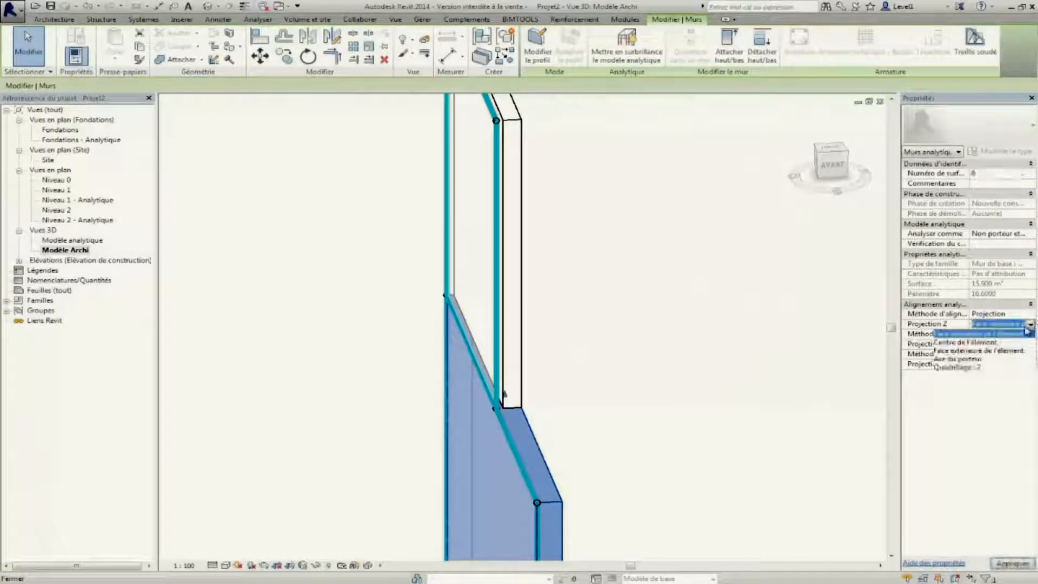
pyautogui.click(977, 369)
pyautogui.click(712, 358)
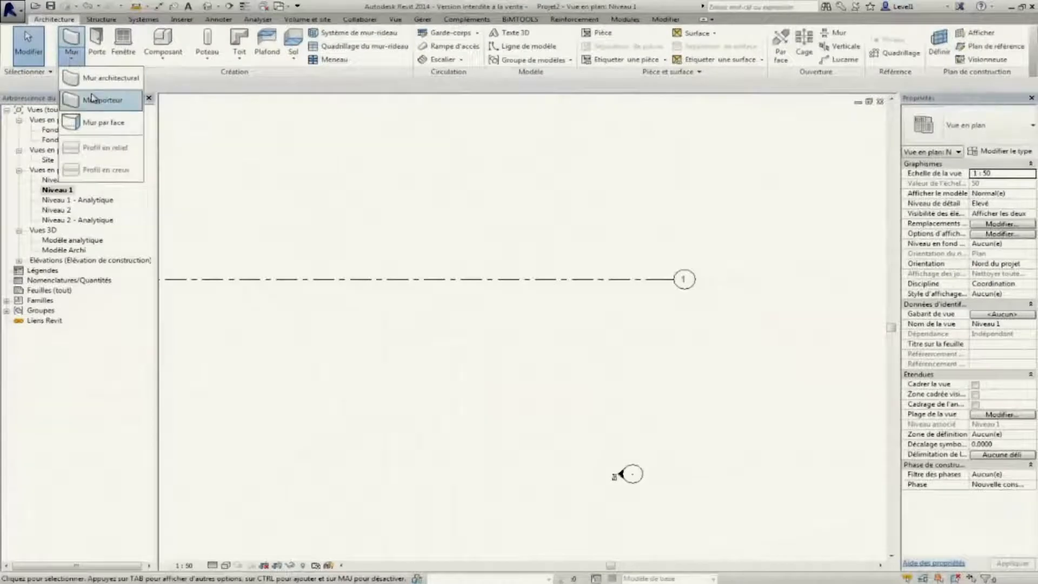
# - Draw a BA16 load-bearing wall about 5.8 m long along grid 1 on Niveau 1, using Profondeur down to Niveau 0
pyautogui.click(92, 100)
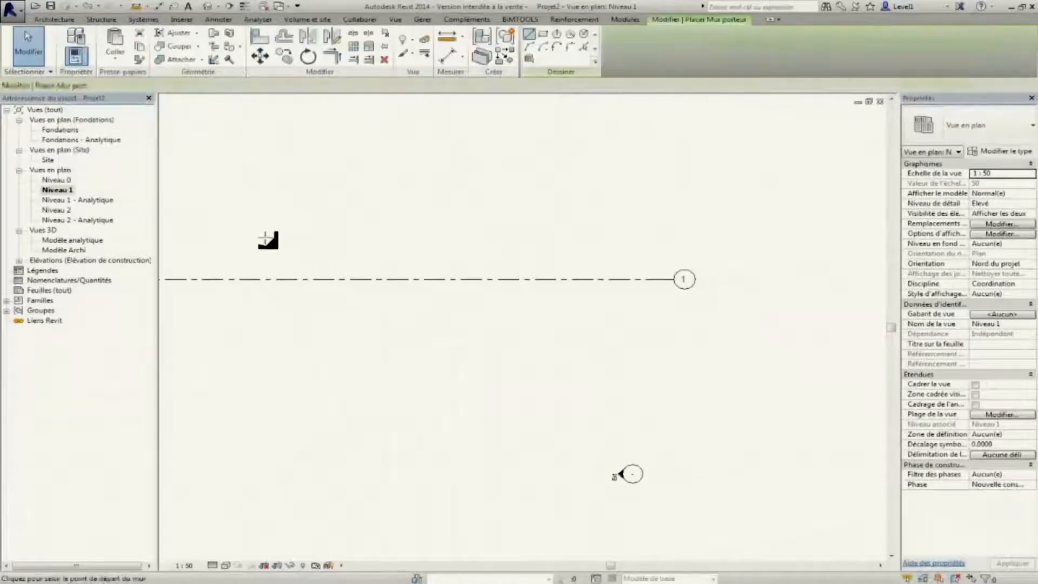
pyautogui.click(302, 279)
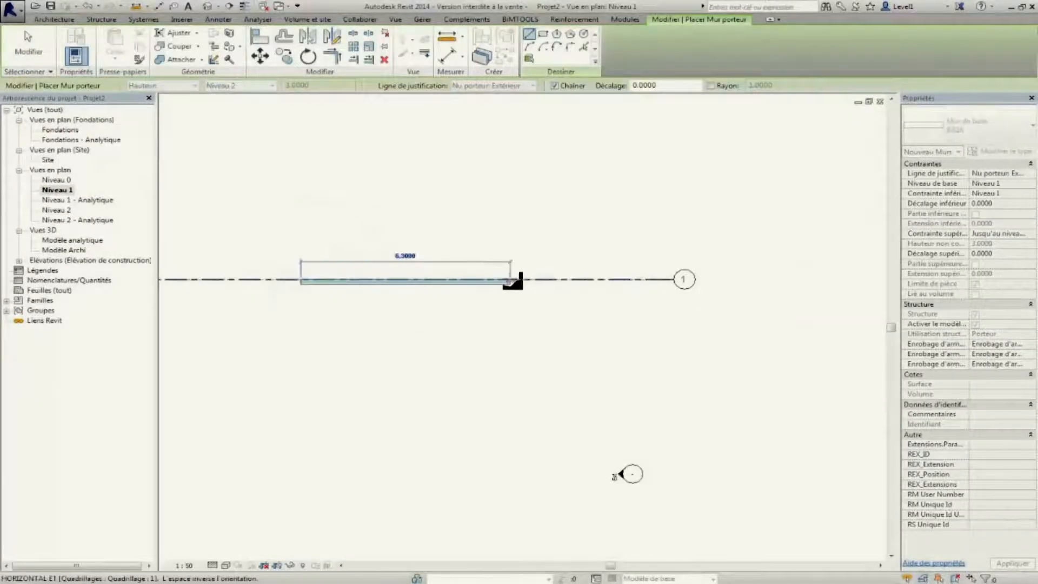
pyautogui.press('Escape')
pyautogui.click(173, 86)
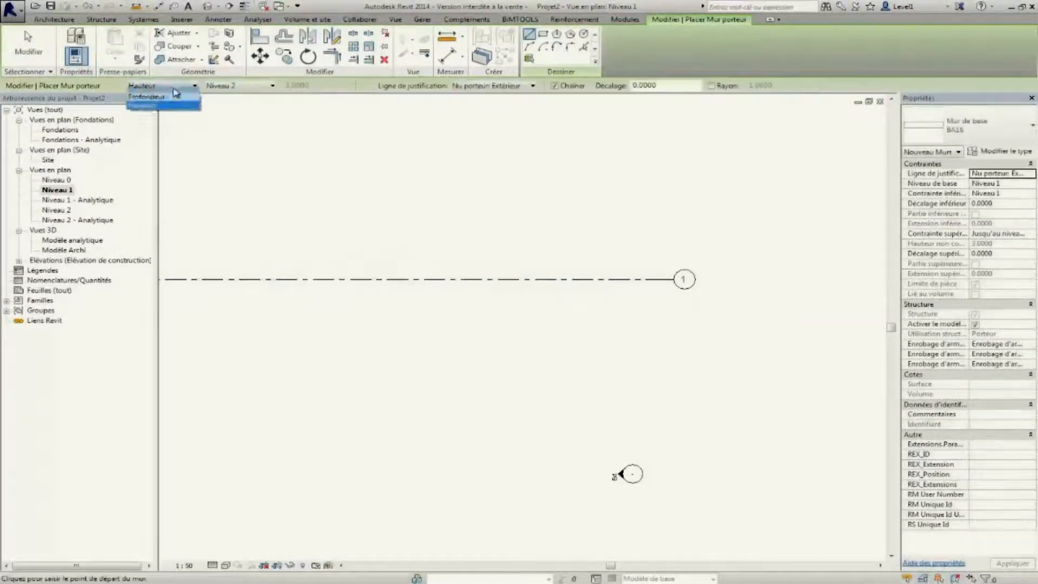
pyautogui.click(176, 97)
pyautogui.click(241, 86)
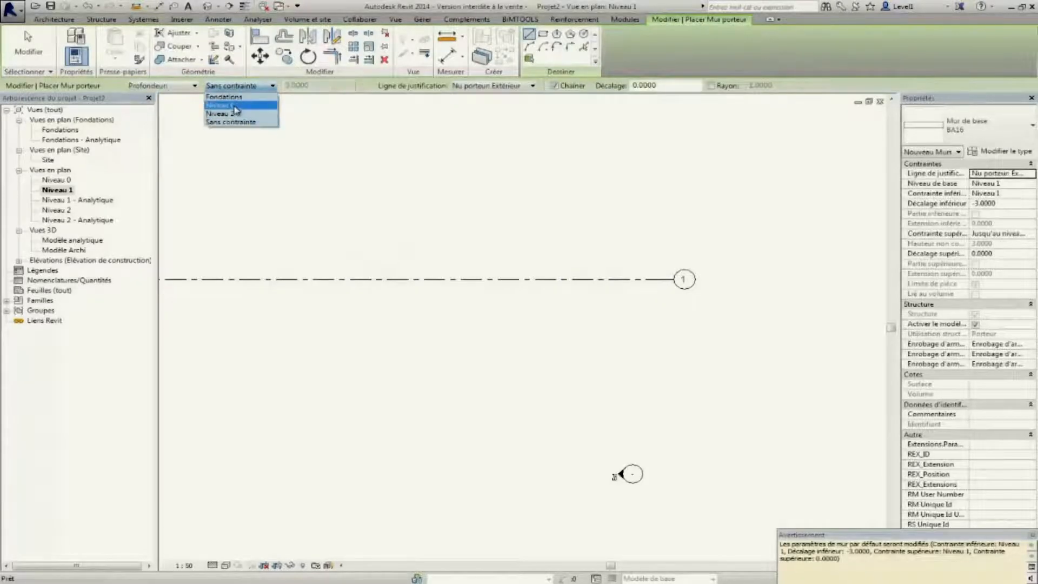
pyautogui.click(238, 112)
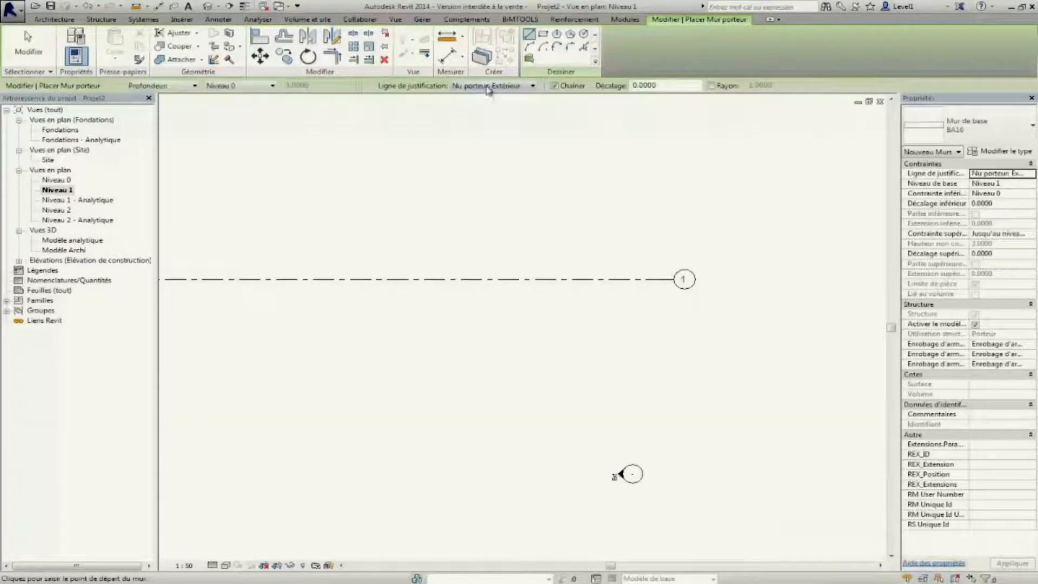
pyautogui.click(280, 279)
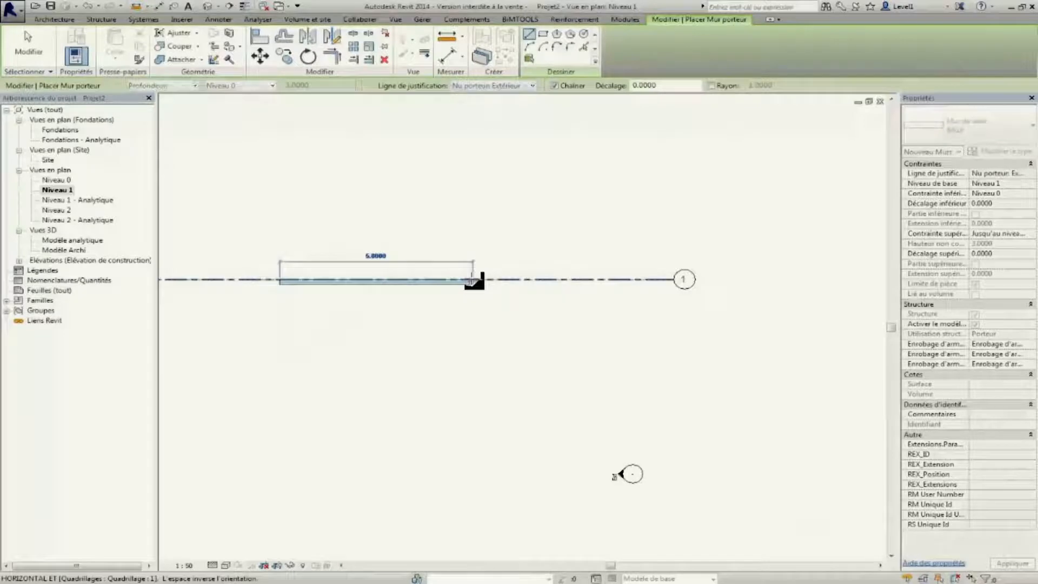
pyautogui.press('Escape')
# - Draw a short BA16 load-bearing wall perpendicular to the long wall, about 0.24 m from its end
pyautogui.scroll(3, 292, 288)
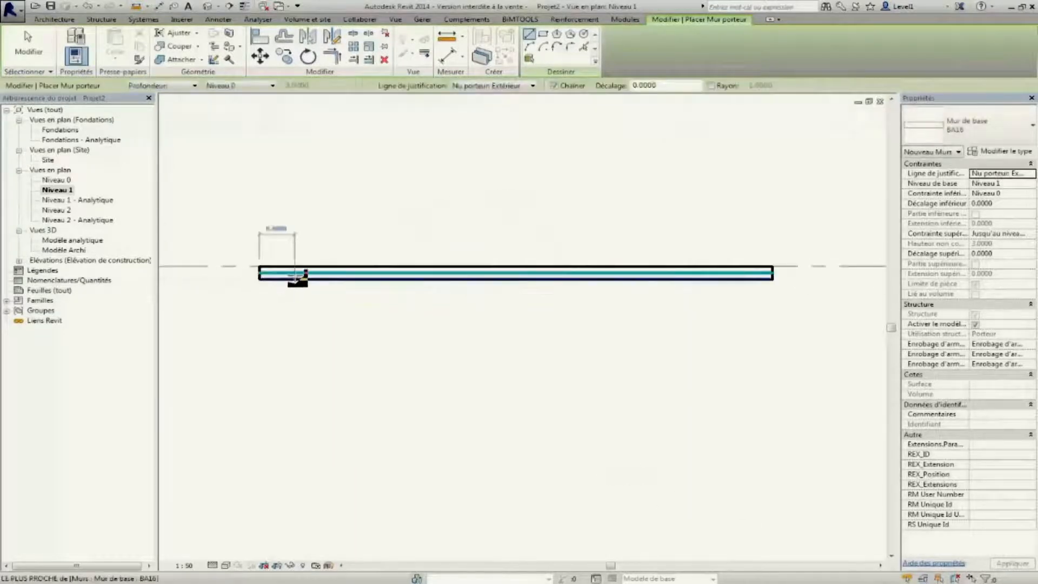
pyautogui.click(294, 274)
pyautogui.click(295, 341)
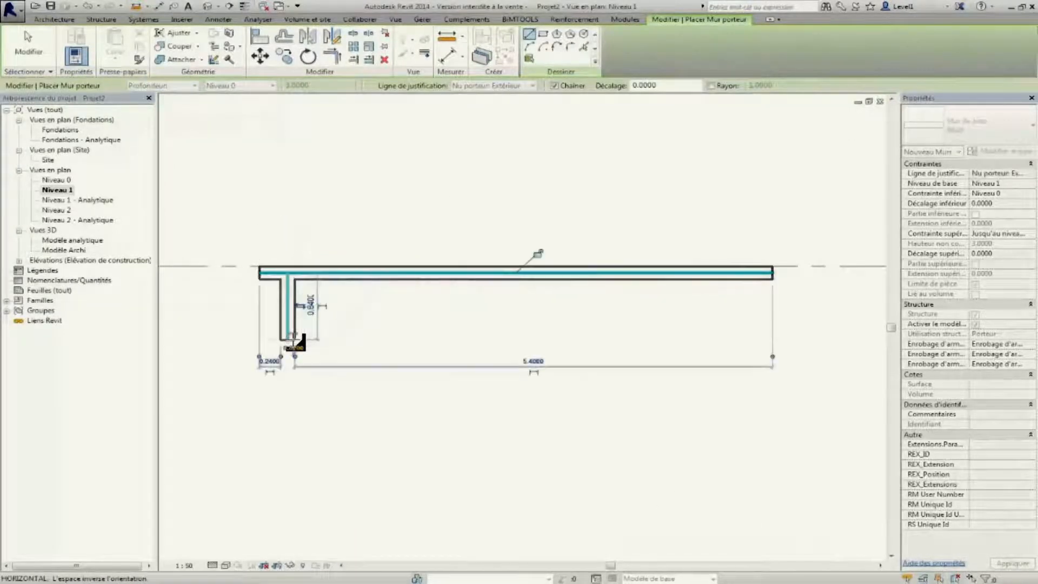
pyautogui.press('Escape')
# - In the Modèle analytique 3D view, adjust the long analytical wall to end at the short wall's edge and finish the analytical edit
pyautogui.doubleClick(74, 240)
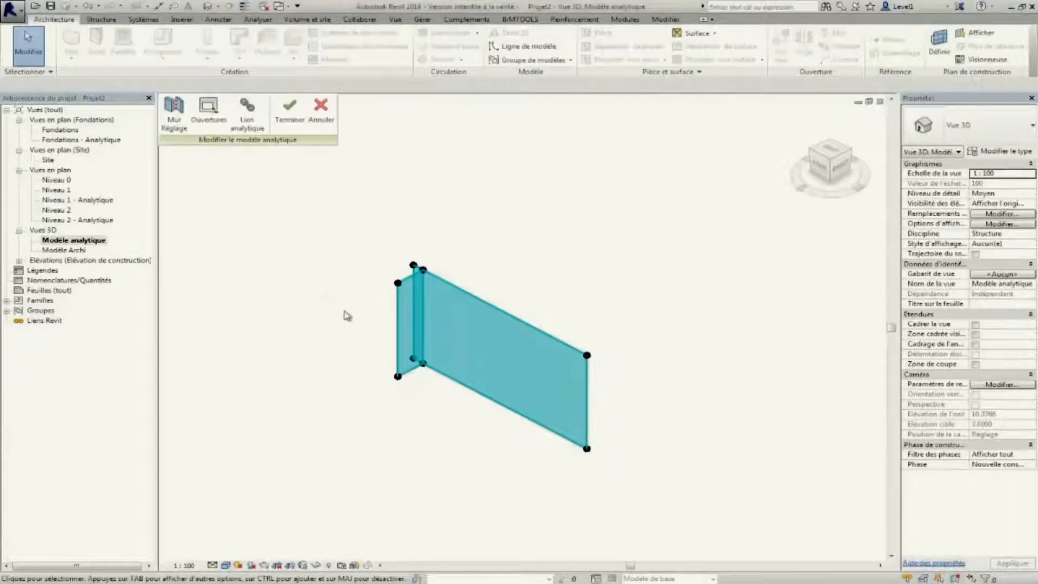
pyautogui.keyDown('shift'); pyautogui.moveTo(443, 403); pyautogui.dragTo(698, 373, button='middle'); pyautogui.keyUp('shift')
pyautogui.moveTo(378, 387); pyautogui.dragTo(476, 334, button='middle')
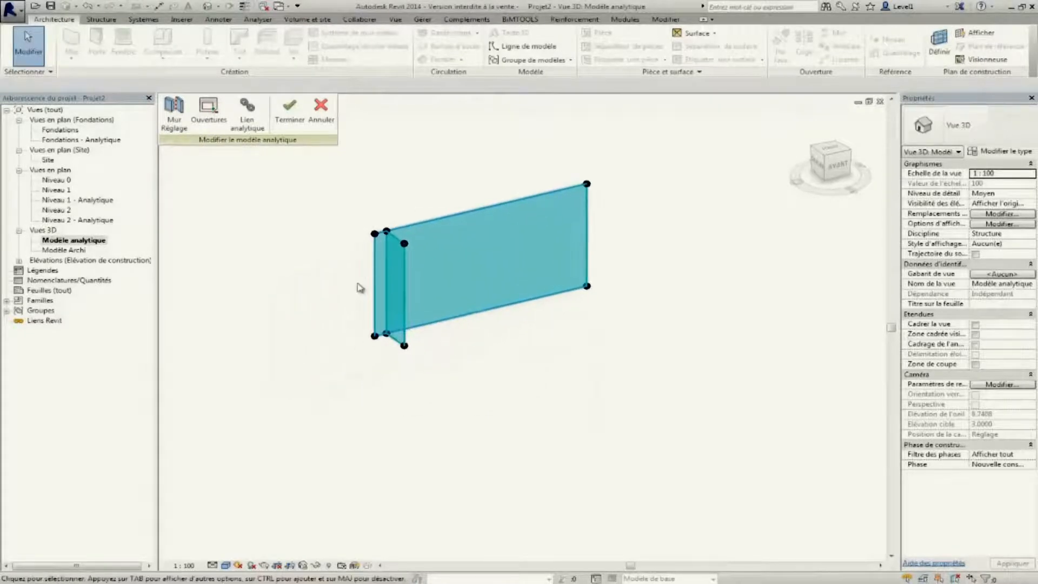
pyautogui.scroll(3, 359, 287)
pyautogui.moveTo(385, 274); pyautogui.dragTo(358, 329, button='middle')
pyautogui.click(174, 114)
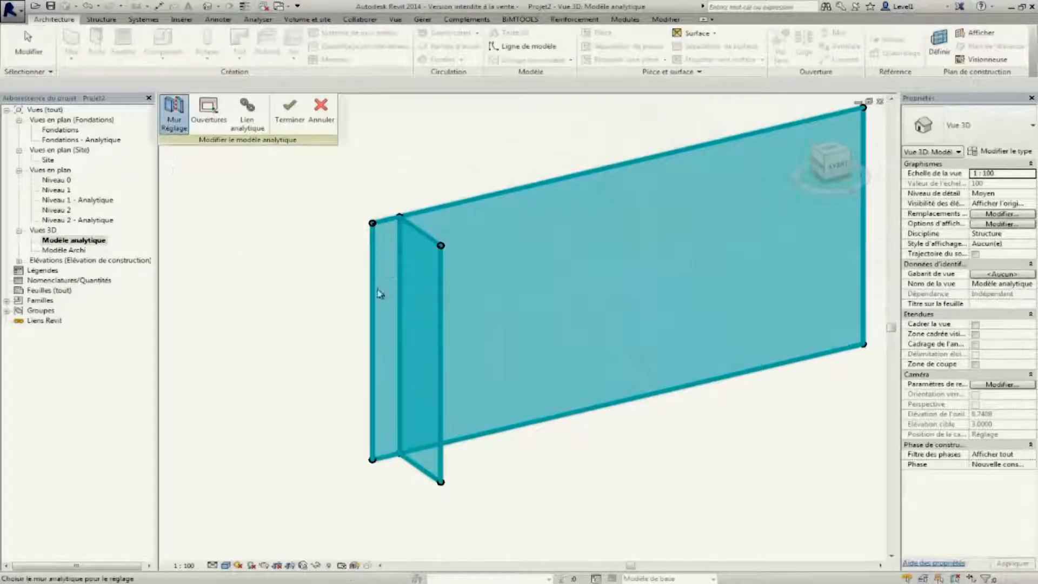
pyautogui.click(400, 285)
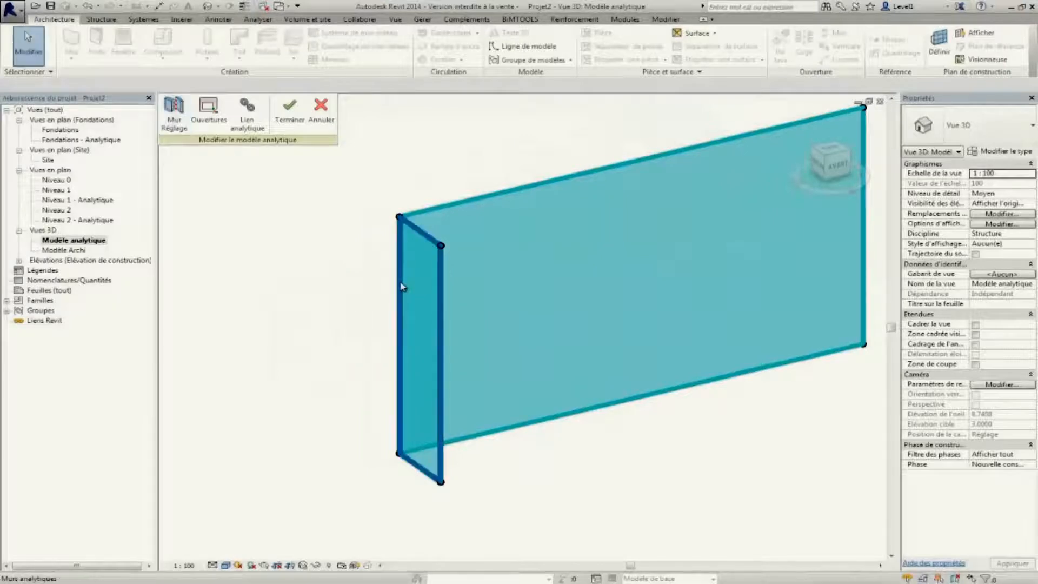
pyautogui.click(290, 109)
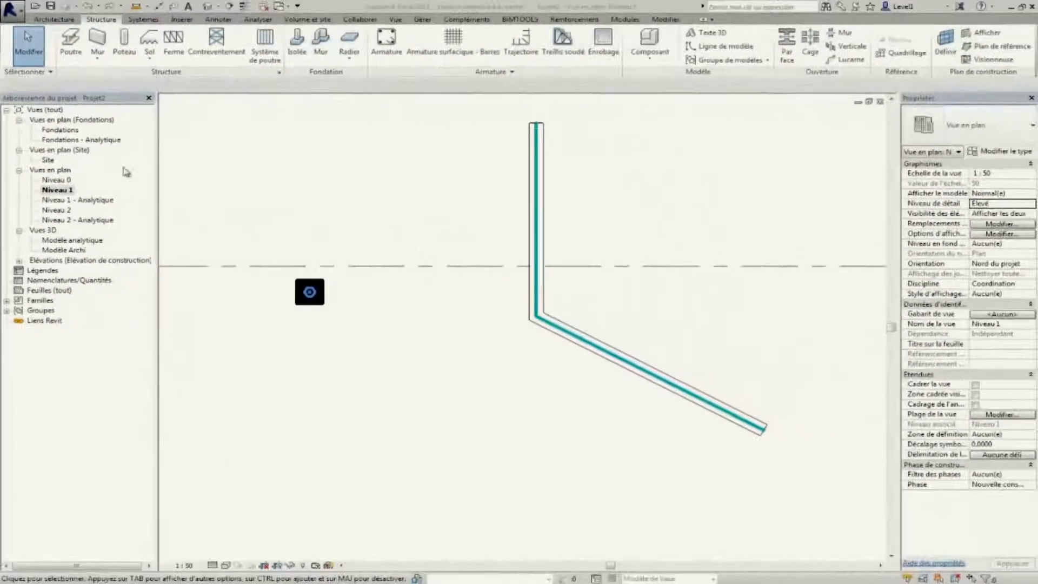
# - Place a 20x40 Béton-Poutre rectangulaire-V1 beam on Niveau 1 from the column's centre to the axis of the vertical wall
pyautogui.click(71, 44)
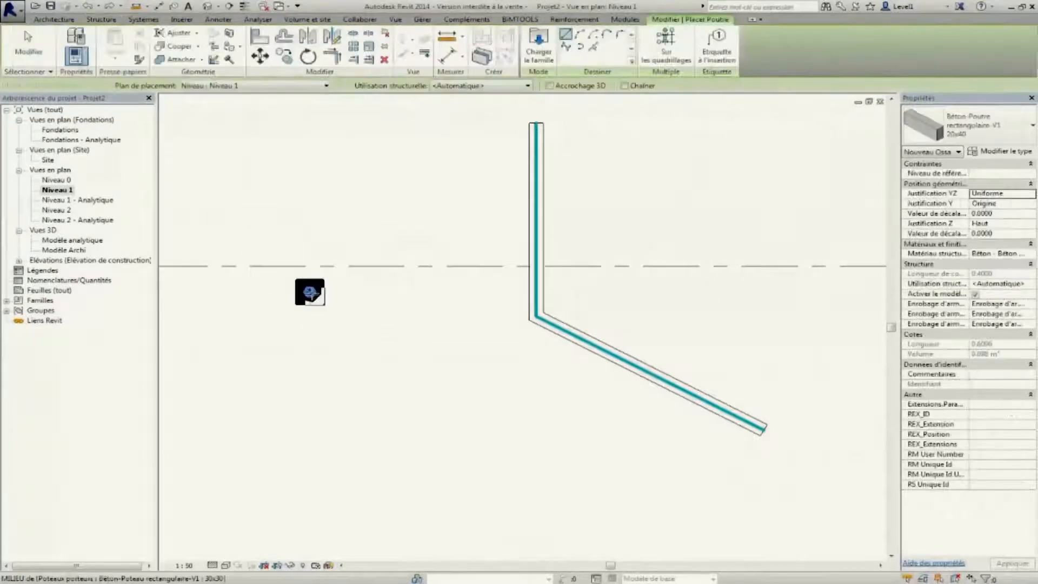
pyautogui.click(310, 292)
pyautogui.click(535, 292)
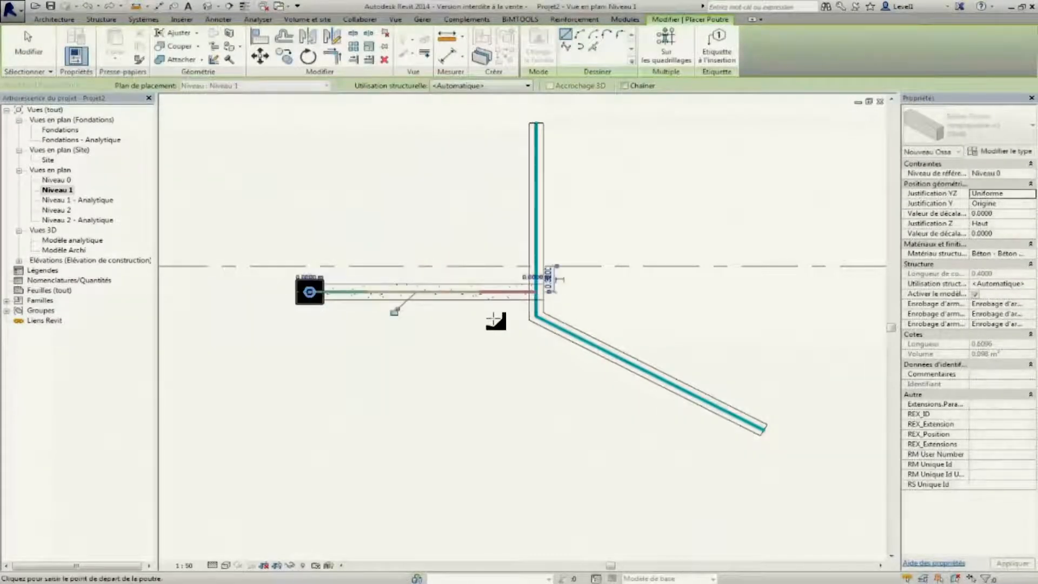
pyautogui.press('Escape')
pyautogui.press('Escape')
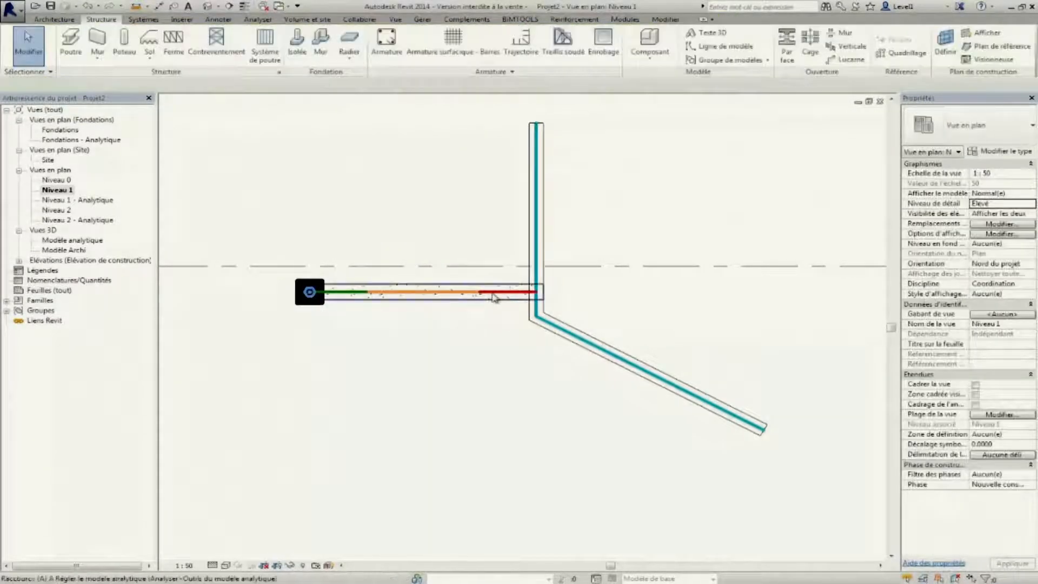
# - Move the beam's analytical end node onto the corner node where the two walls meet and finish the analytical edit
pyautogui.press('a')
pyautogui.press('a')
pyautogui.click(537, 292)
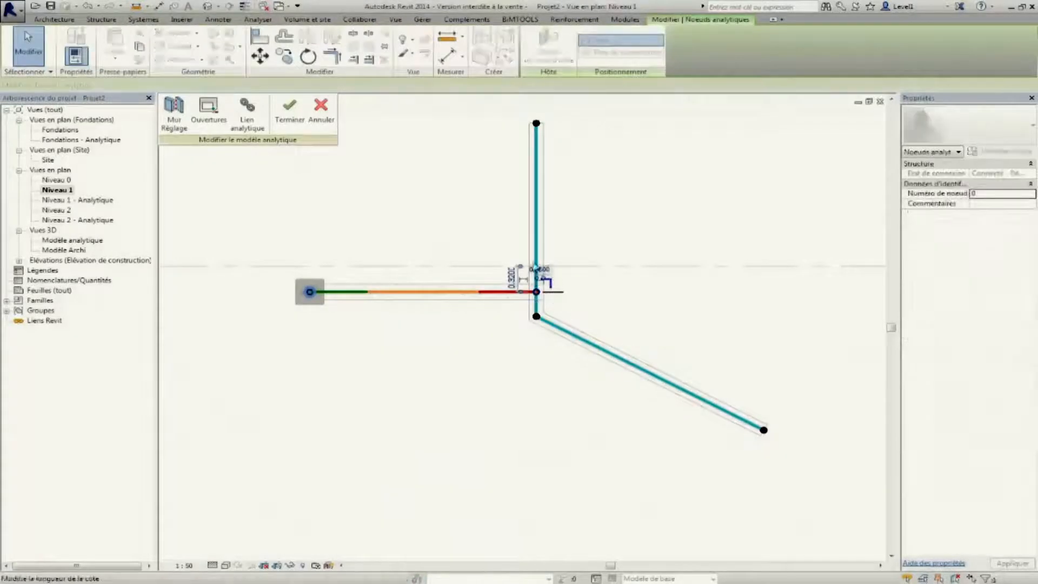
pyautogui.moveTo(537, 292); pyautogui.dragTo(537, 316)
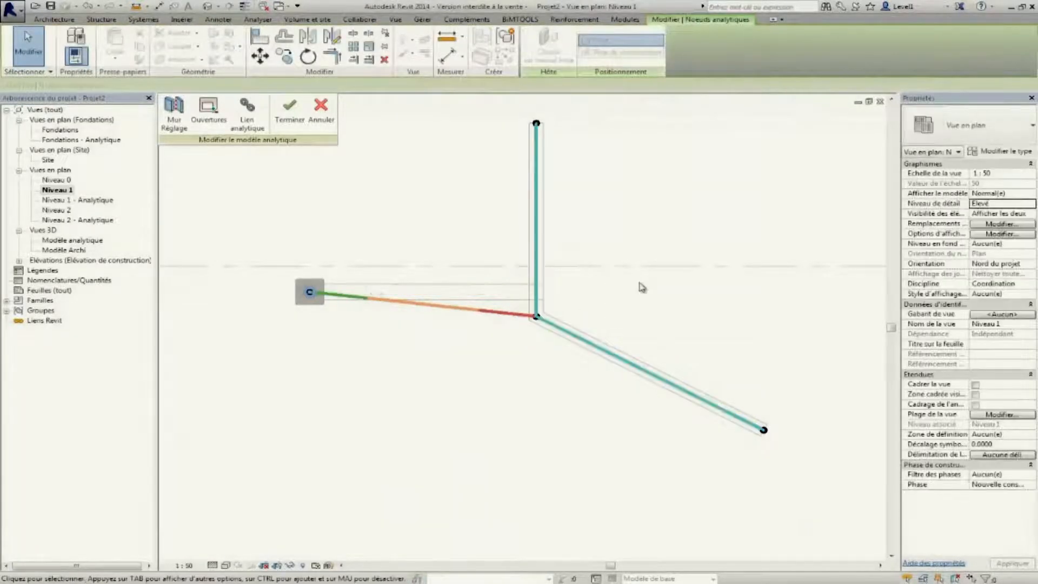
pyautogui.click(295, 120)
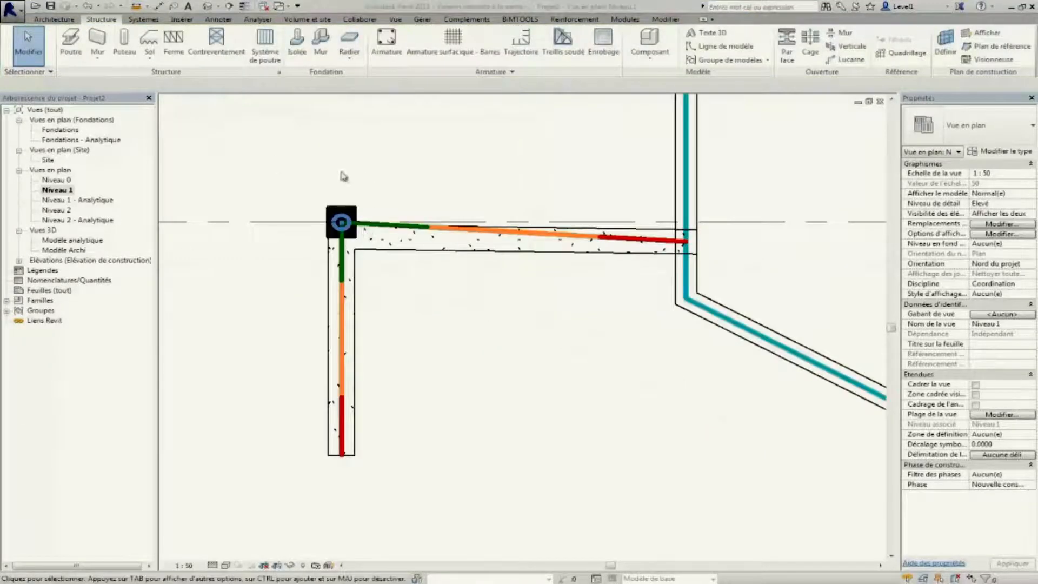
# - Enable Liens analytiques in the analytical properties of the column where the two beams meet
pyautogui.click(347, 213)
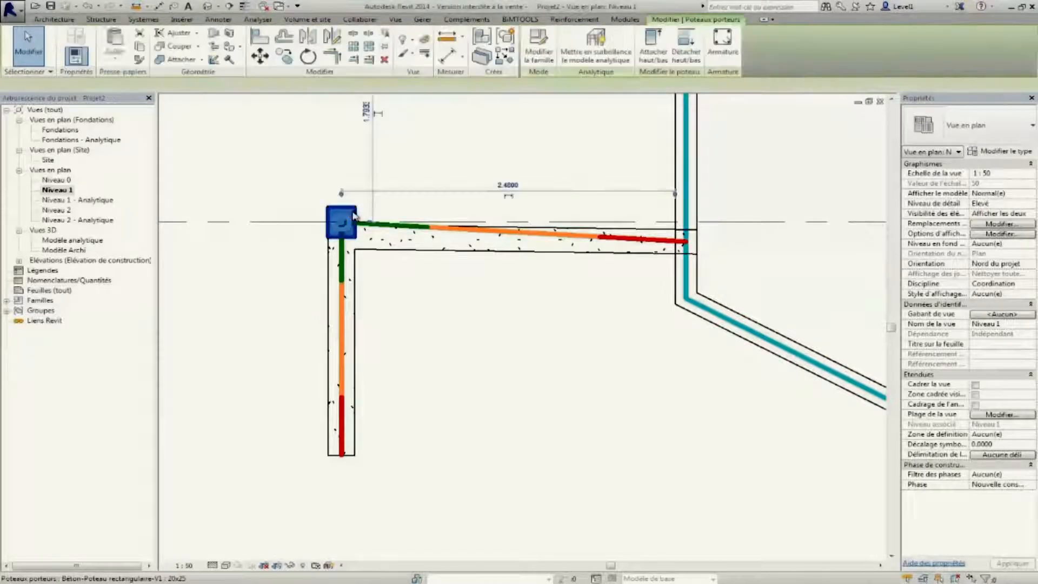
pyautogui.click(958, 152)
pyautogui.click(930, 172)
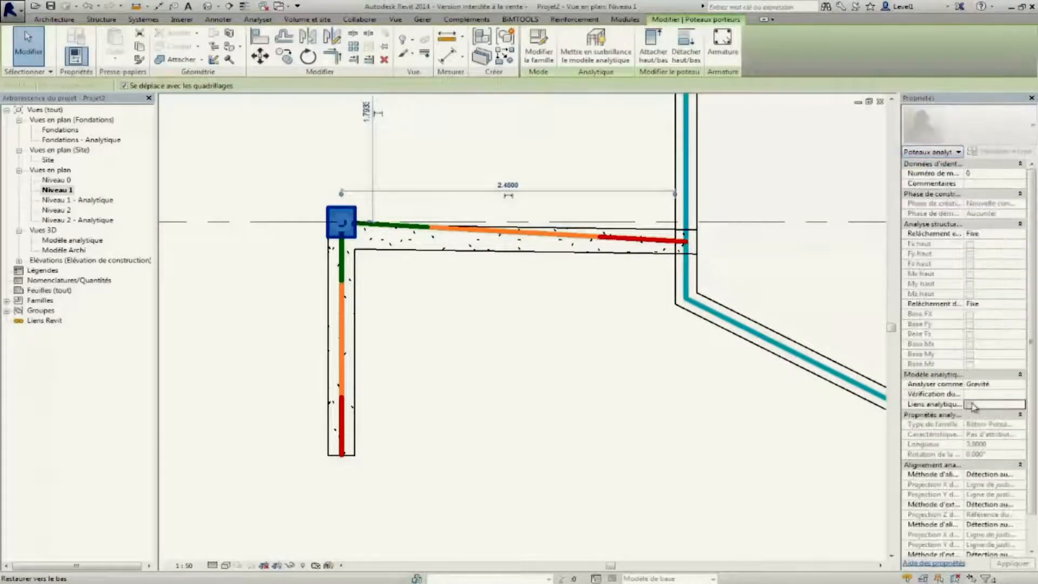
pyautogui.click(519, 344)
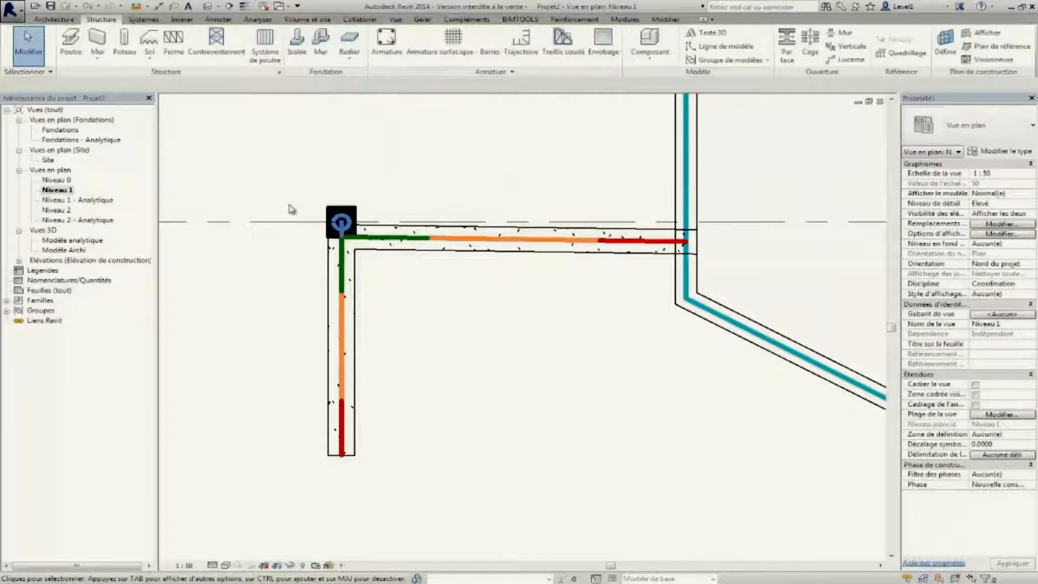
# - Edit the analytical model and move the two beams' shared node to about 0.31 m below the column's node
pyautogui.press('a')
pyautogui.press('a')
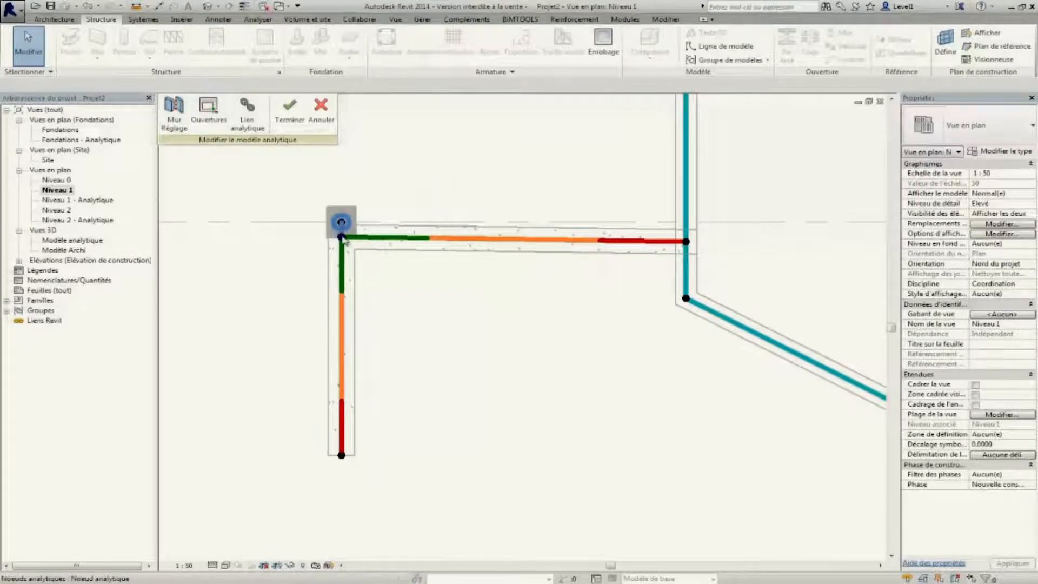
pyautogui.click(341, 222)
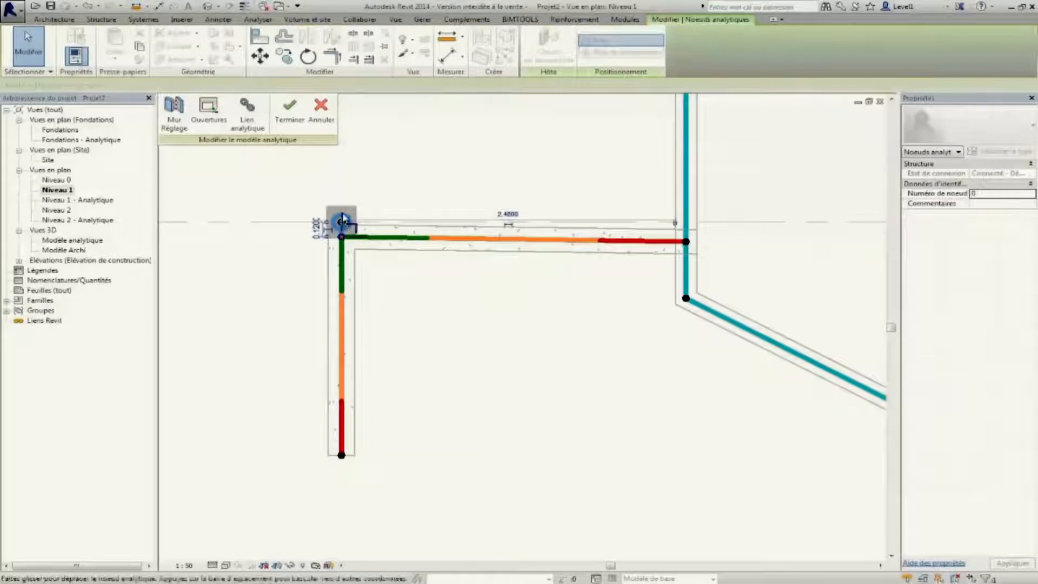
pyautogui.moveTo(342, 226); pyautogui.dragTo(343, 253)
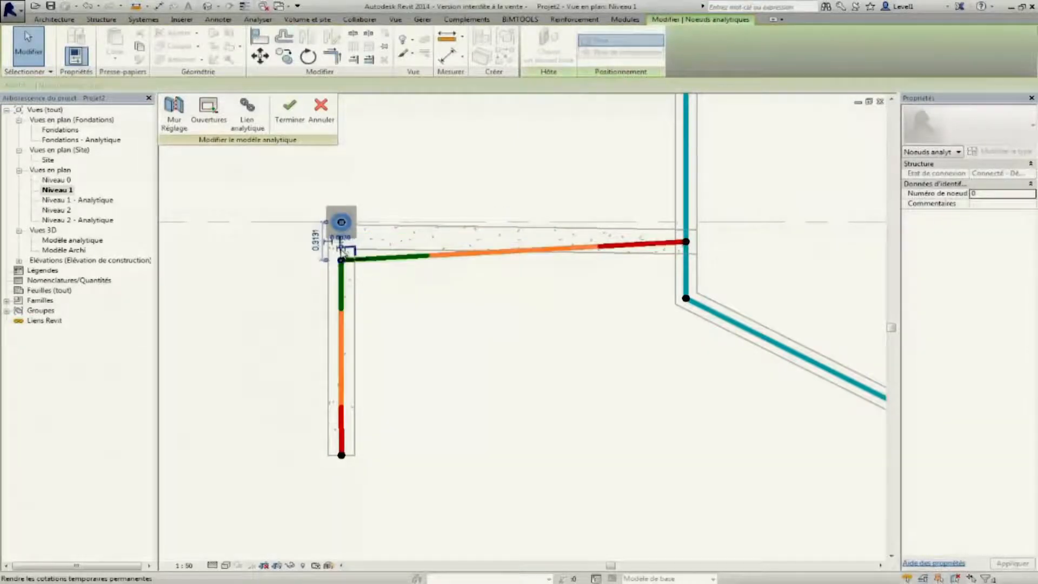
# - Create an analytical link between the column's node and the beams' shared node, and finish the analytical edit
pyautogui.click(247, 113)
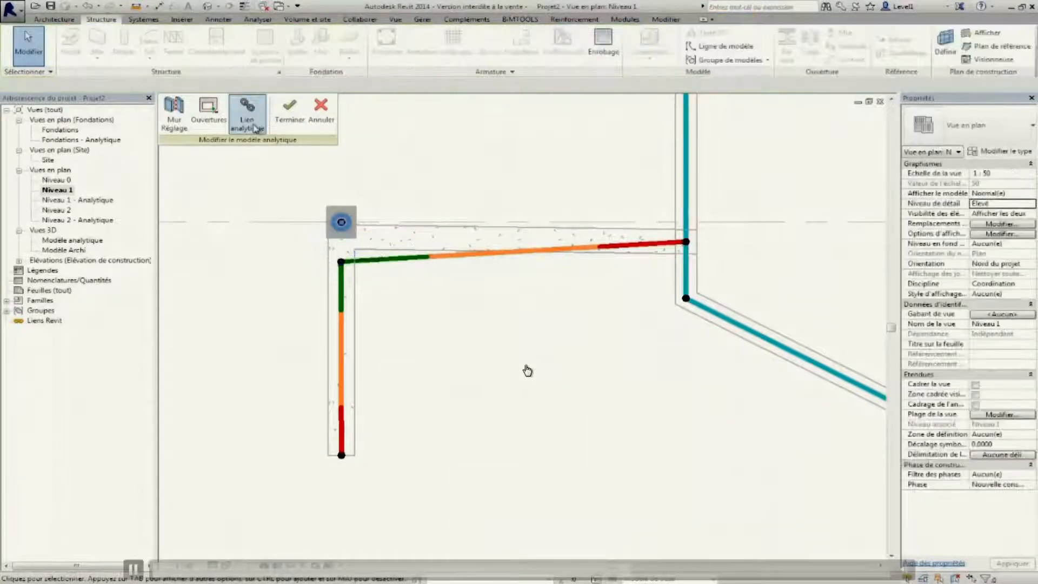
pyautogui.click(342, 263)
pyautogui.click(296, 125)
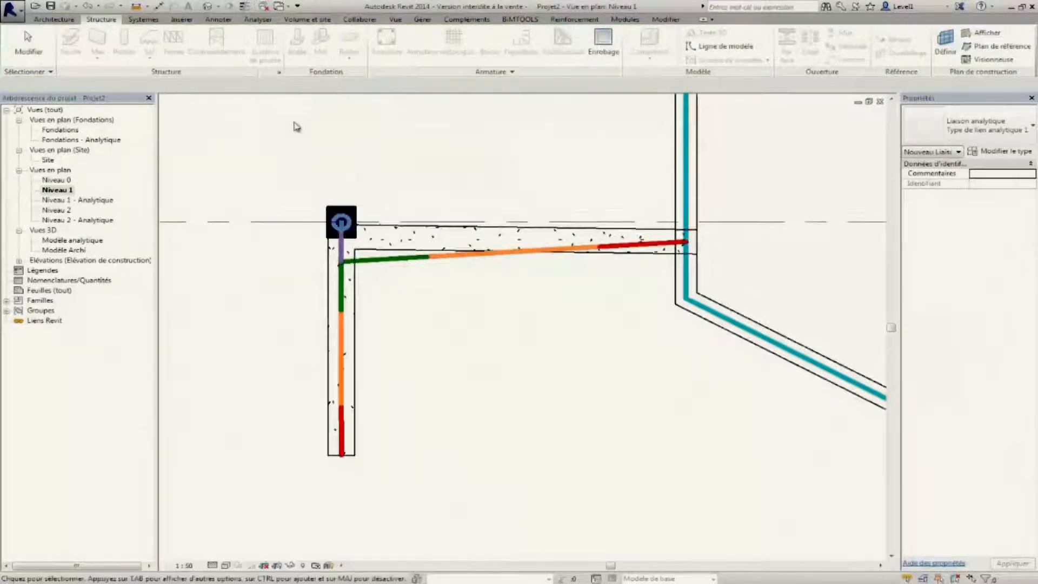
# - Start the BA20 floor boundary on Niveau 1 by picking the walls along axes 6, 5 and 3
pyautogui.press('Escape')
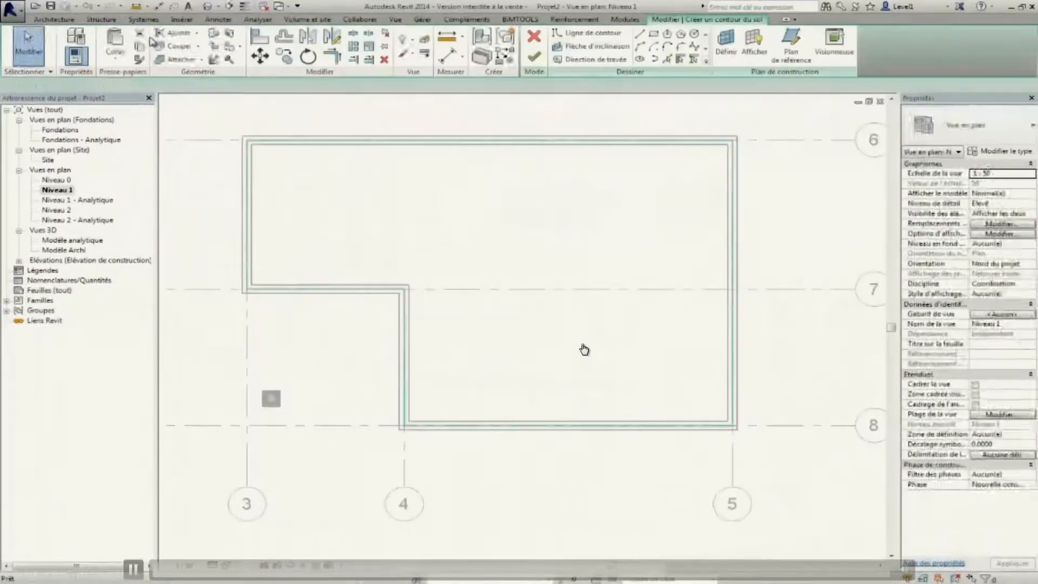
pyautogui.click(616, 141)
pyautogui.click(732, 197)
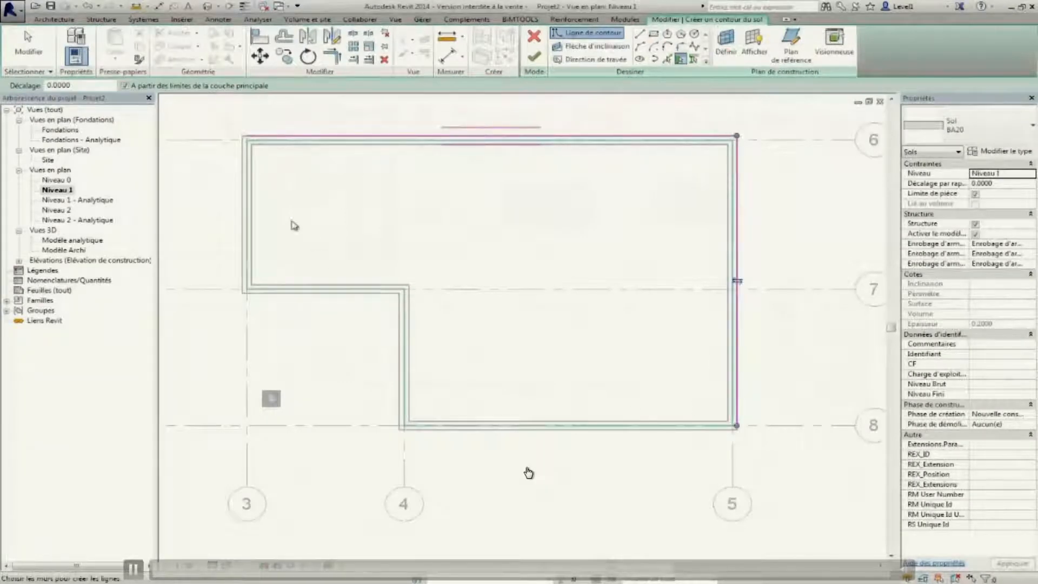
pyautogui.click(252, 210)
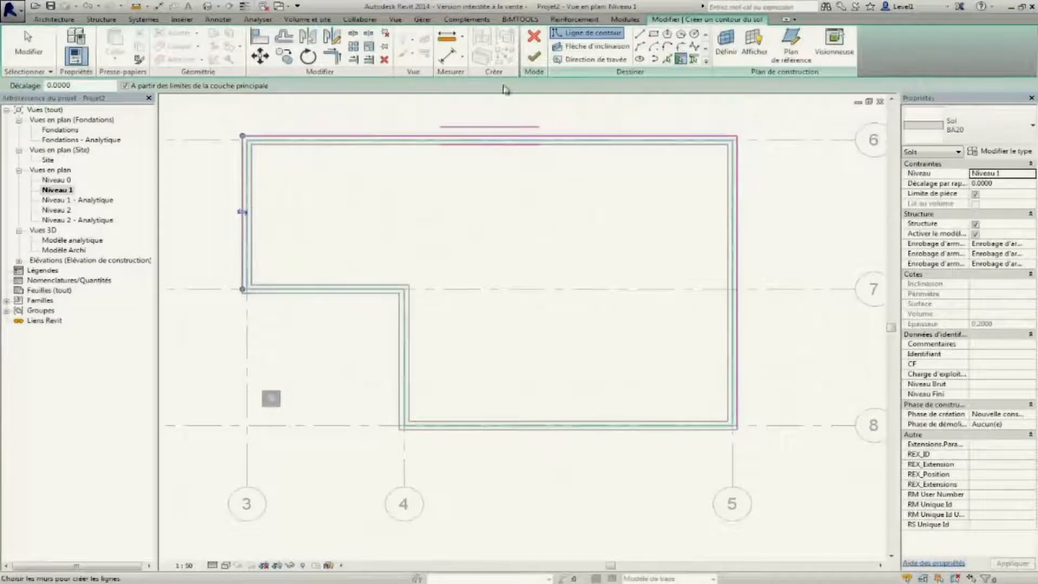
# - Sketch a straight floor boundary line parallel to axis 8, about 0.5 m outside the wall and extending past axis 3
pyautogui.click(640, 34)
pyautogui.click(731, 459)
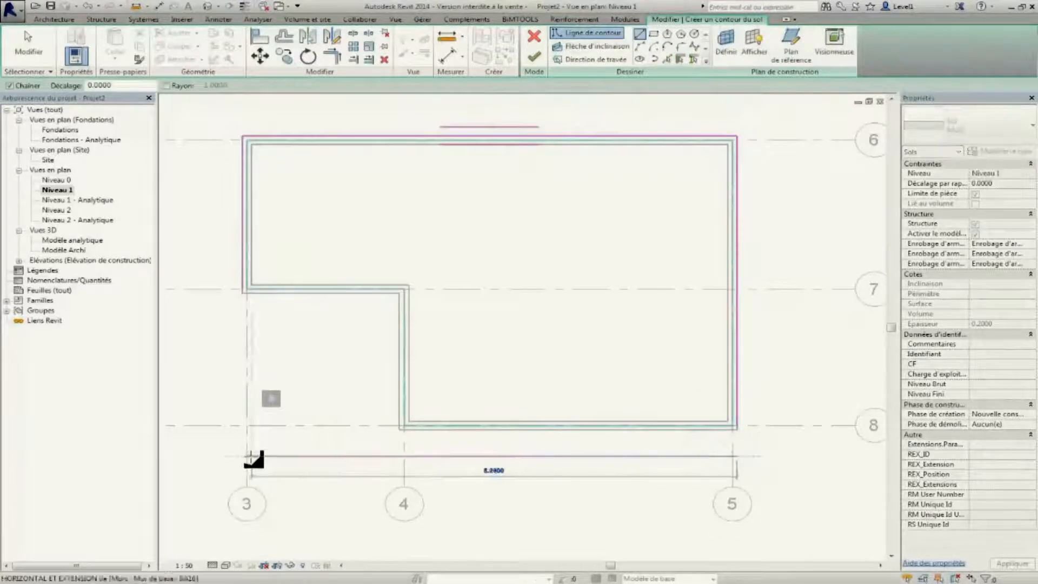
pyautogui.click(238, 468)
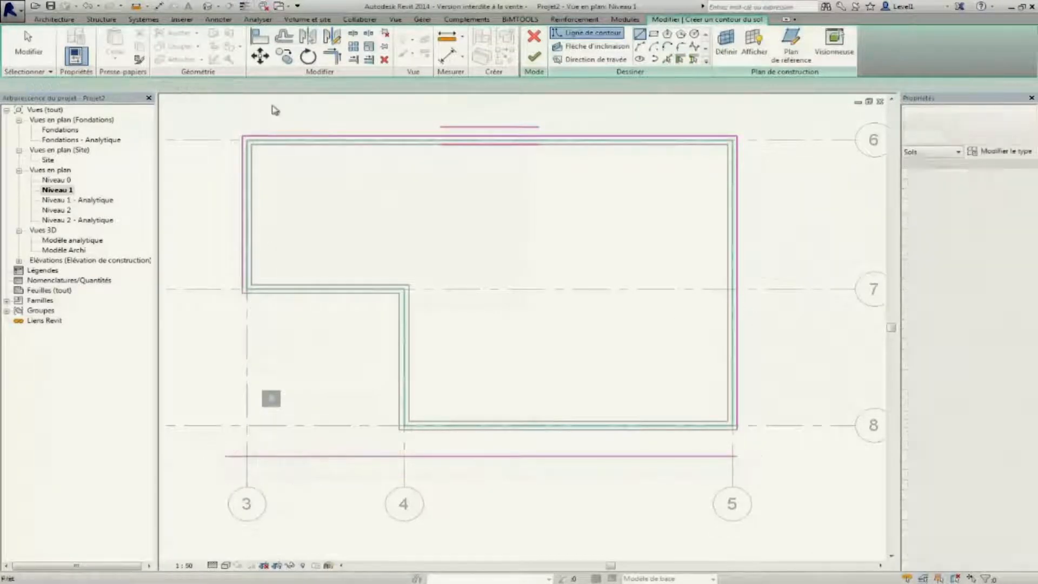
# - Trim and extend the boundary lines at axes 3 and 5 to form closed corners with the line beyond axis 8
pyautogui.click(332, 55)
pyautogui.click(249, 243)
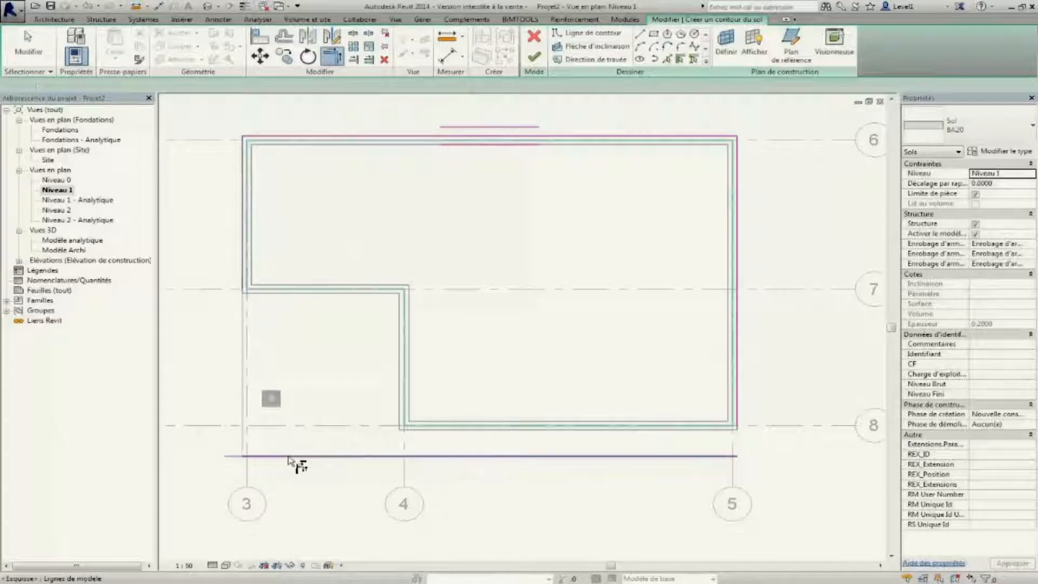
pyautogui.click(284, 456)
pyautogui.click(616, 455)
pyautogui.click(735, 425)
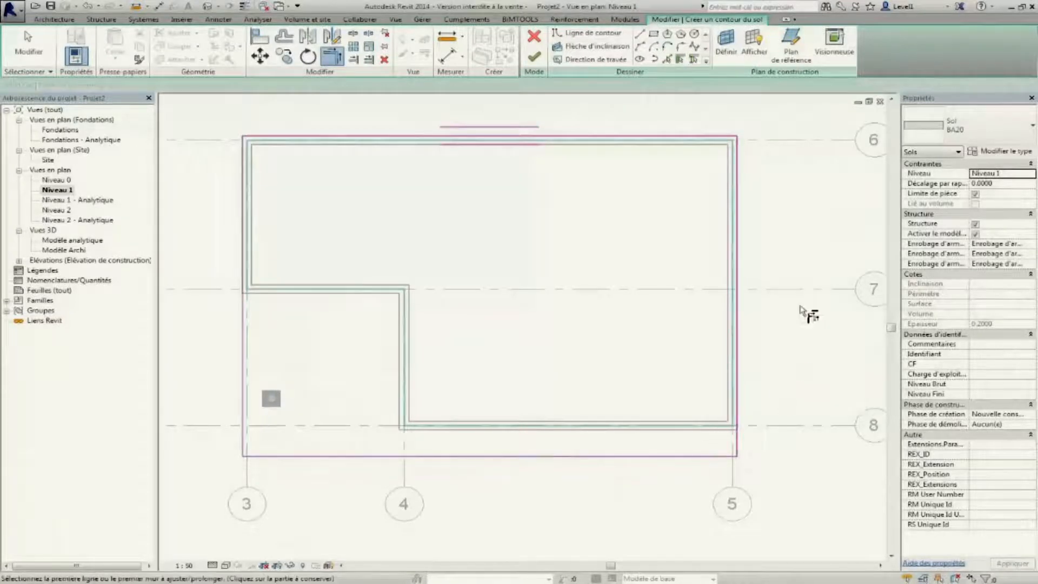
pyautogui.press('Escape')
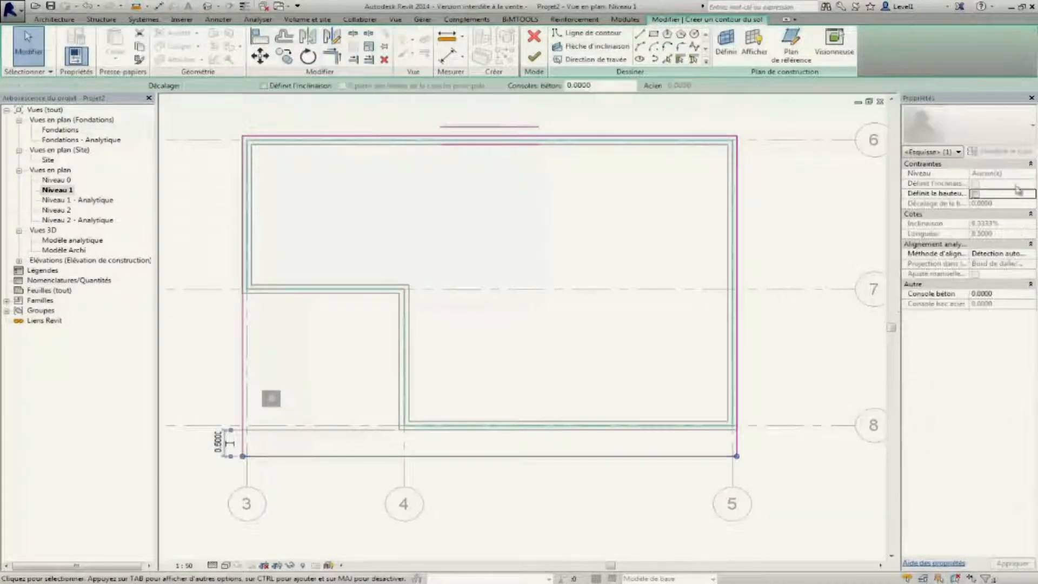
# - Review the analytical alignment methods for the edge beyond axis 8, then finish the floor and attach the walls to its base
pyautogui.click(1032, 254)
pyautogui.click(1030, 253)
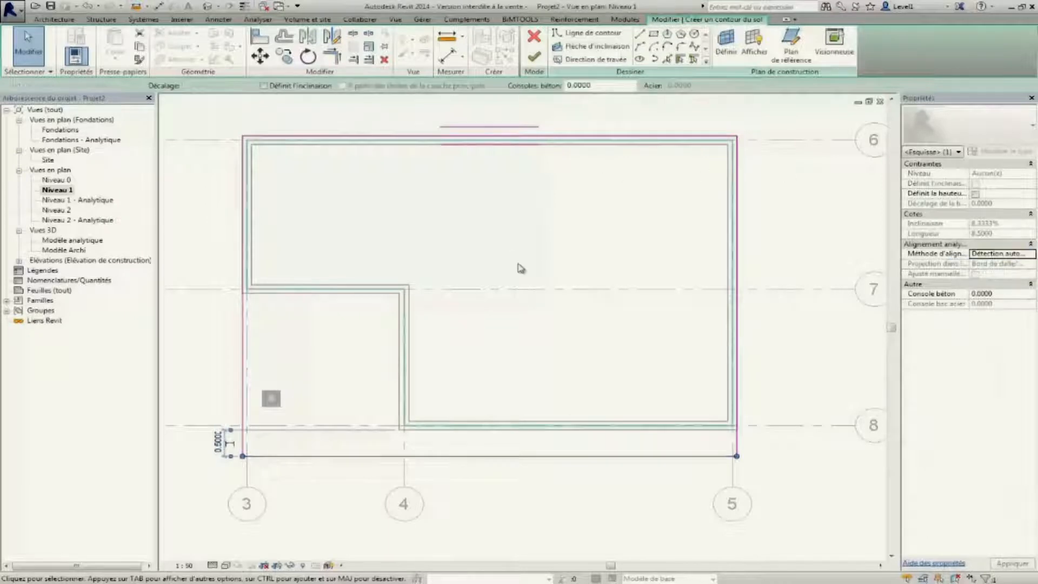
pyautogui.click(544, 57)
pyautogui.click(555, 307)
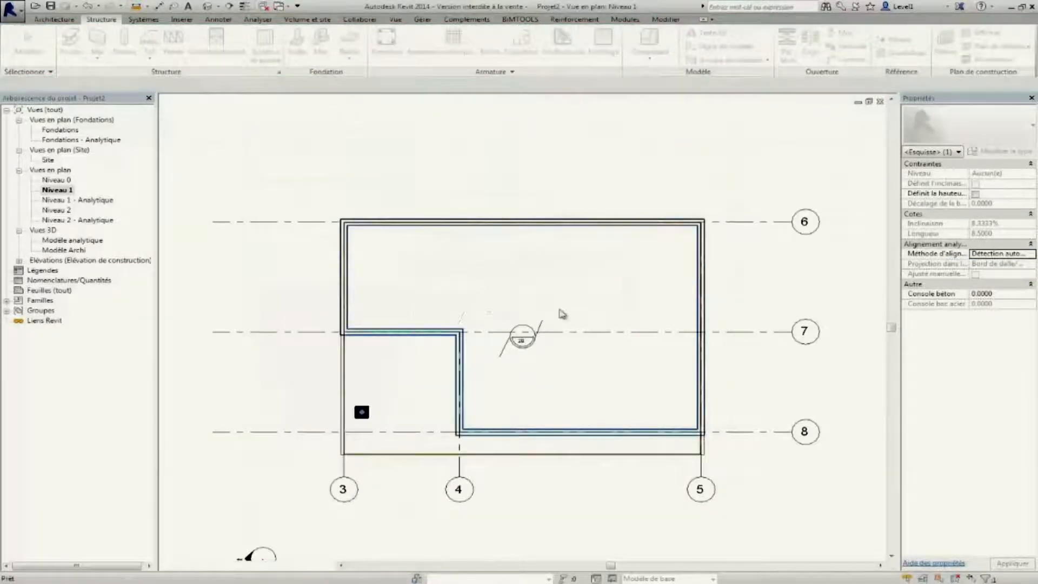
pyautogui.press('z')
pyautogui.press('f')
pyautogui.scroll(-1, 555, 325)
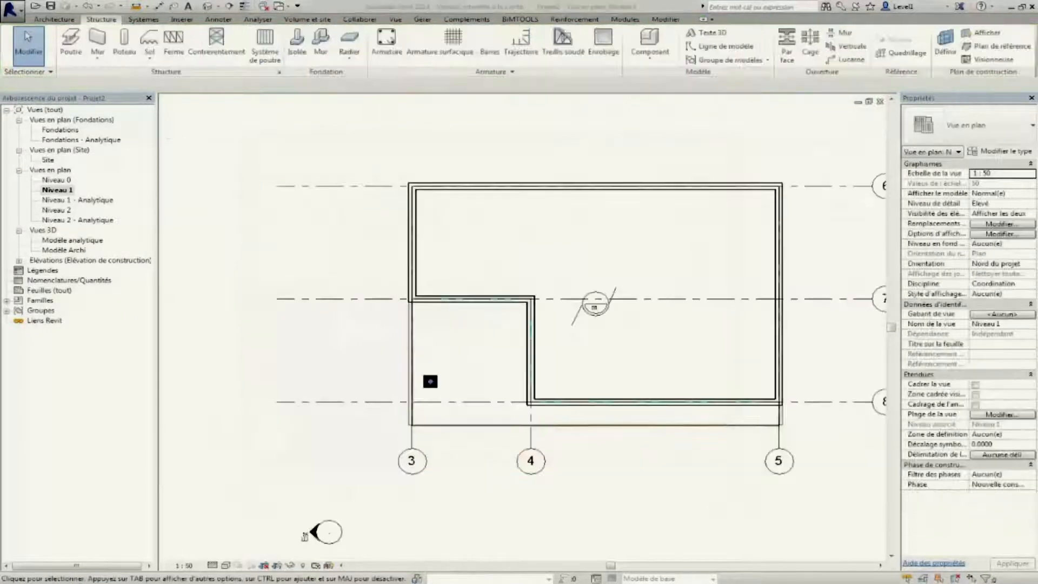
# - Add a small rectangular and a circular opening near axis 6 to the floor boundary, finishing with the walls attached to its base
pyautogui.click(495, 427)
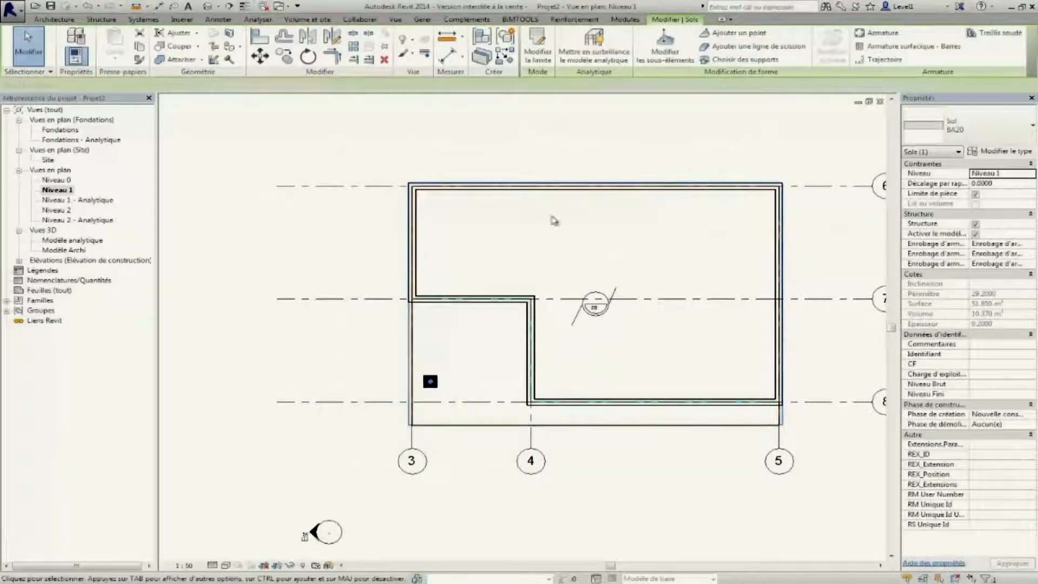
pyautogui.click(538, 45)
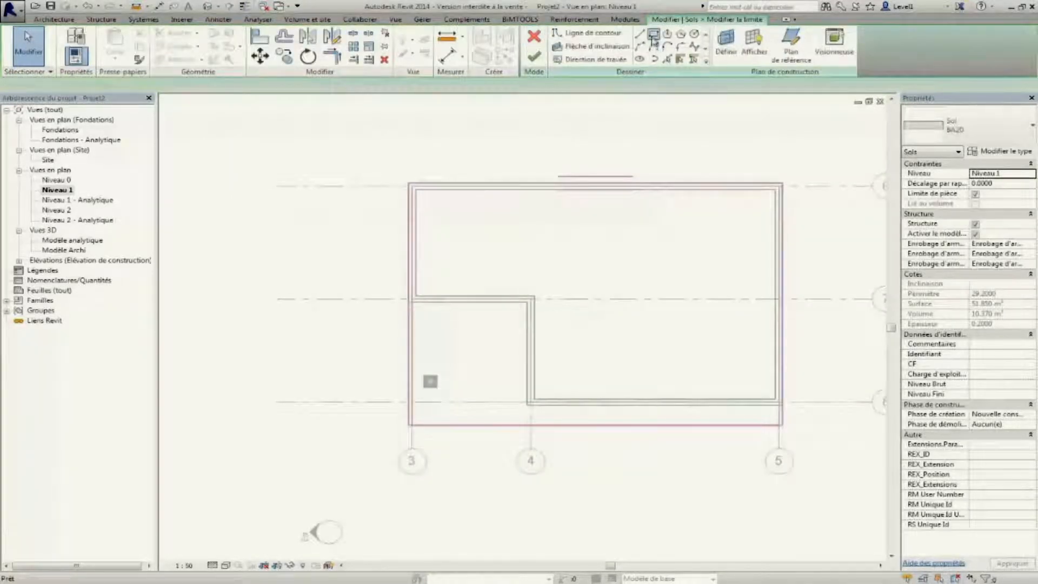
pyautogui.click(653, 35)
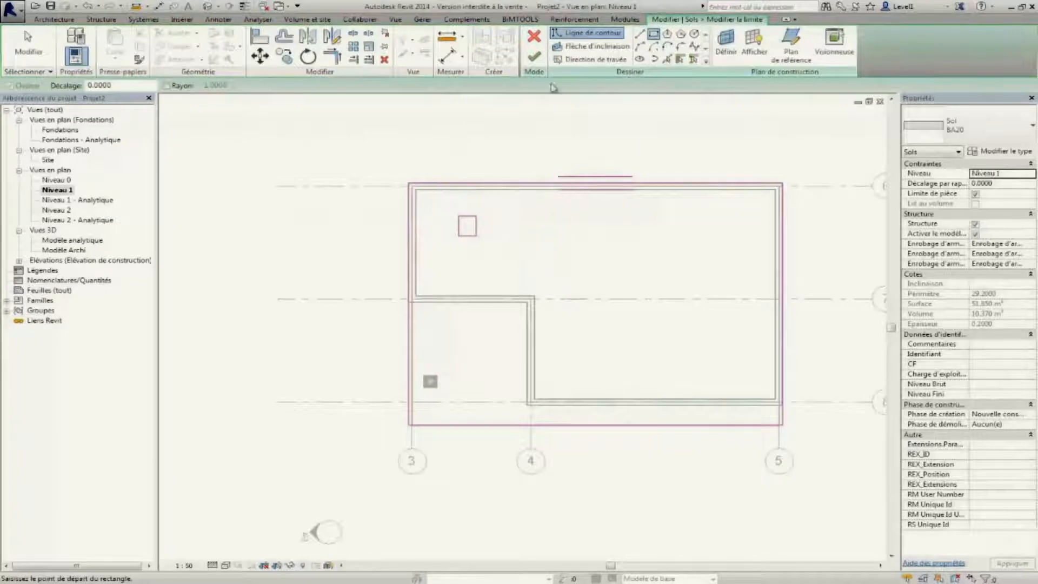
pyautogui.click(695, 33)
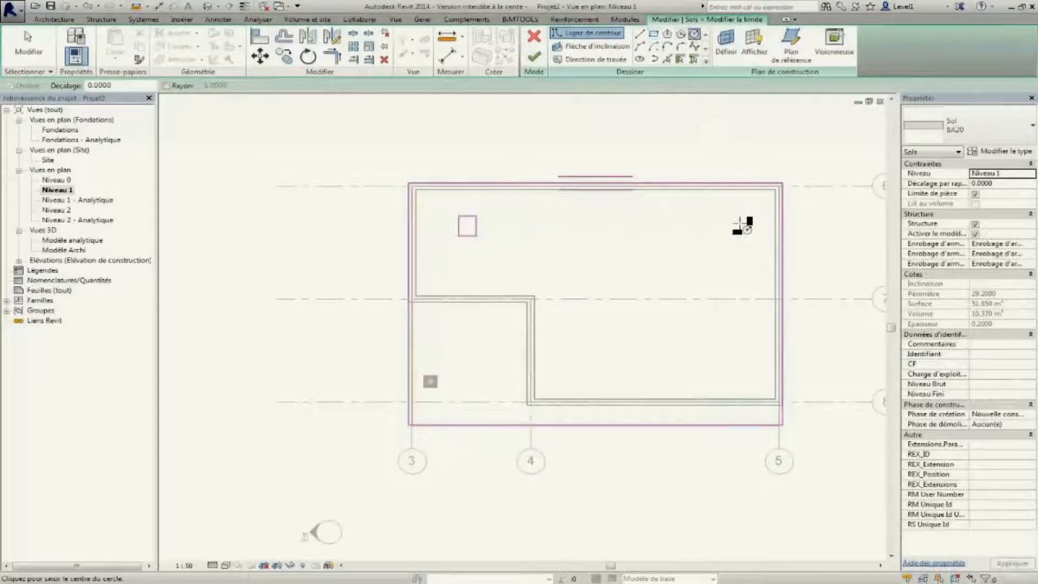
pyautogui.click(534, 56)
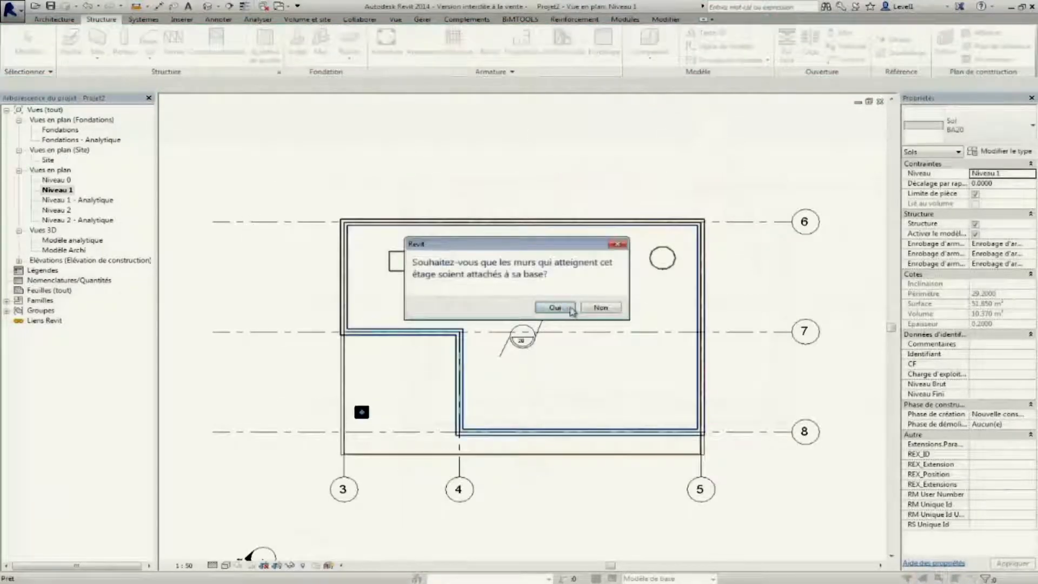
pyautogui.click(571, 311)
# - Place a Décaissé-V2-Extensible component on the floor between the rectangular and circular openings
pyautogui.click(650, 56)
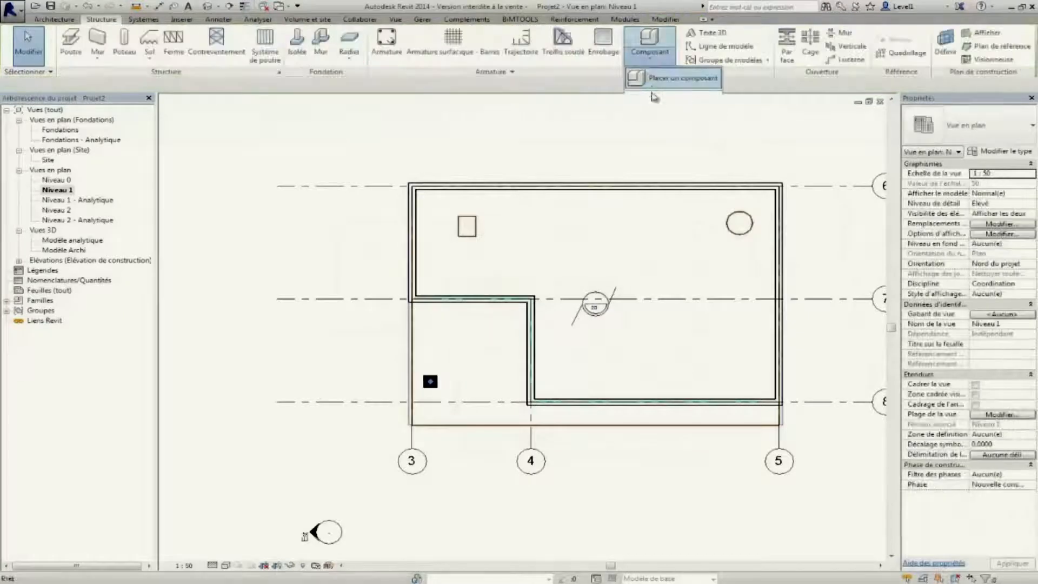
pyautogui.click(671, 77)
pyautogui.click(966, 125)
pyautogui.click(954, 183)
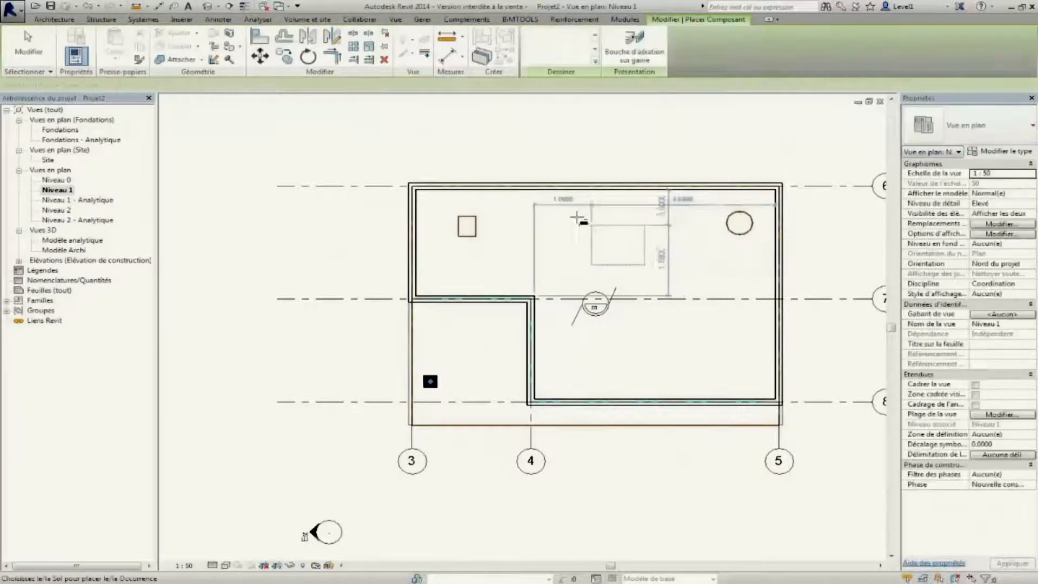
pyautogui.click(561, 214)
pyautogui.press('Escape')
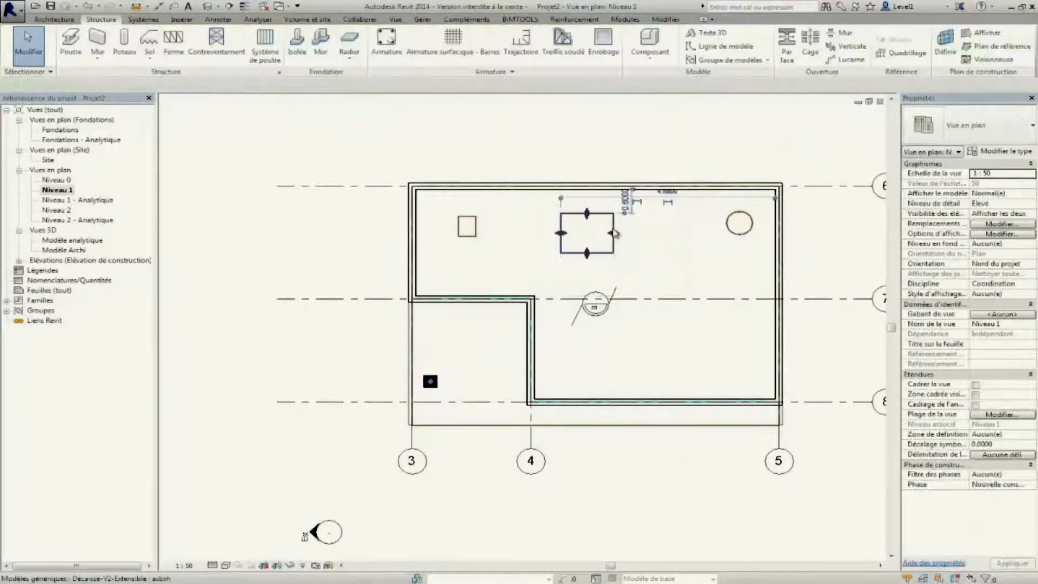
# - Narrow the placed Décaissé component to about 0.55 m along the direction of axis 6
pyautogui.click(612, 238)
pyautogui.moveTo(589, 239); pyautogui.dragTo(588, 240)
pyautogui.click(659, 269)
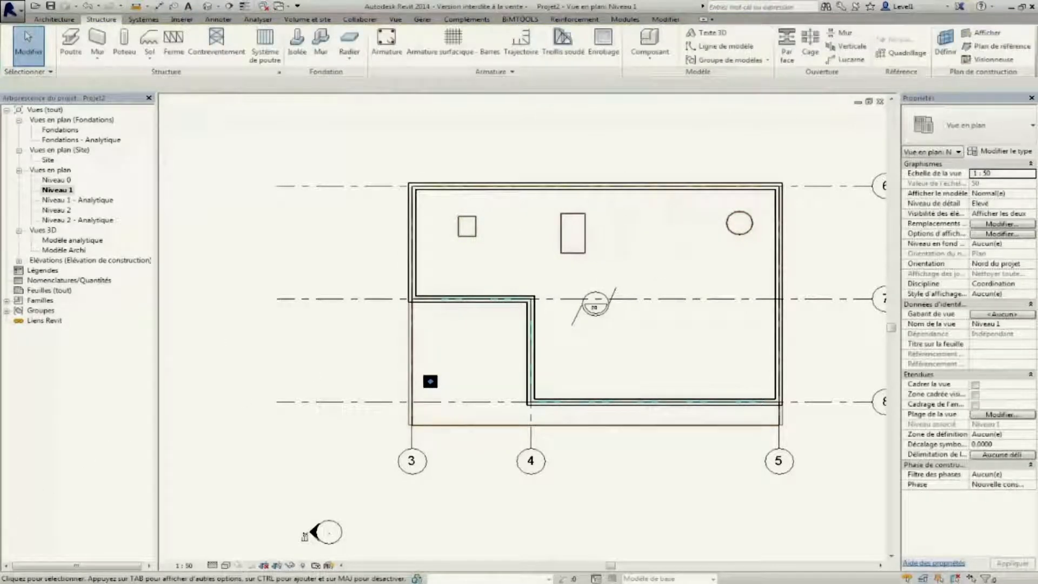
# - Open the Modèle analytique 3D view at the floor's openings and turn on thin line display
pyautogui.doubleClick(91, 240)
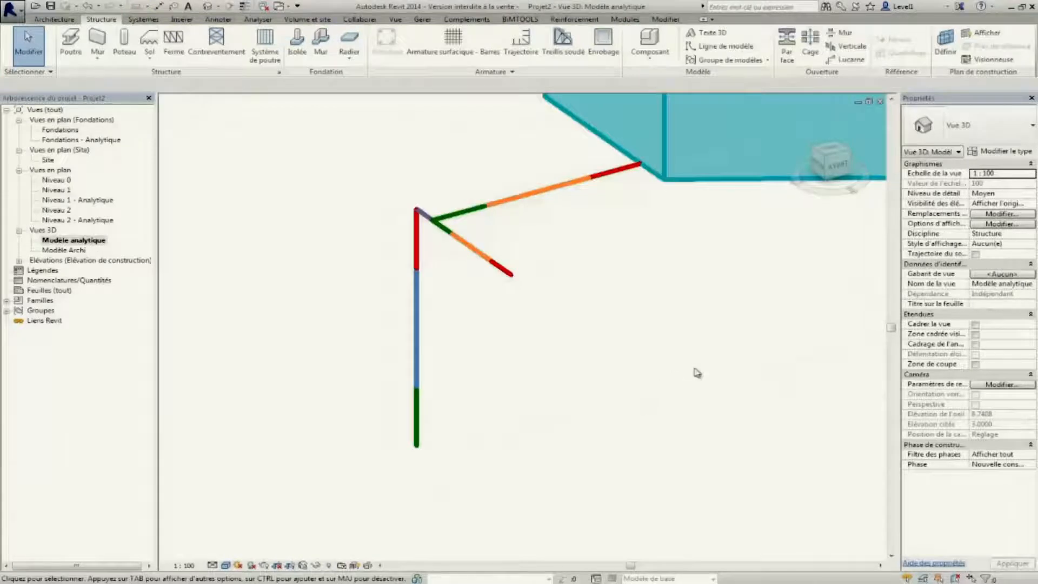
pyautogui.scroll(-5, 695, 369)
pyautogui.moveTo(699, 295); pyautogui.dragTo(516, 421, button='middle')
pyautogui.scroll(2, 516, 420)
pyautogui.moveTo(254, 243); pyautogui.dragTo(371, 227, button='middle')
pyautogui.scroll(2, 302, 243)
pyautogui.click(245, 8)
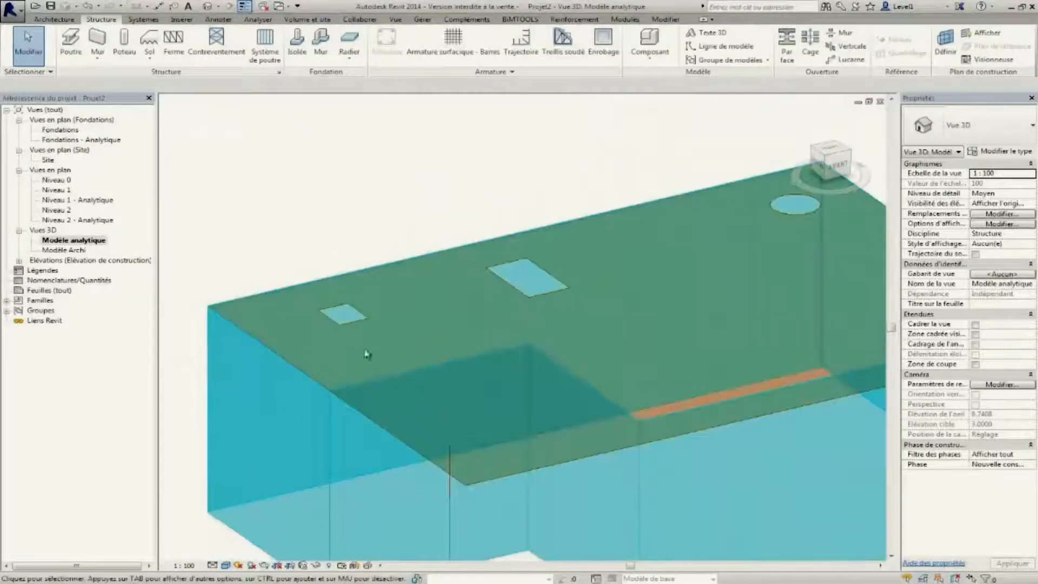
# - Edit the analytical model to exclude the two rectangular openings from the floor's analytical surface, and finish the edit
pyautogui.scroll(1, 364, 355)
pyautogui.press('a')
pyautogui.press('a')
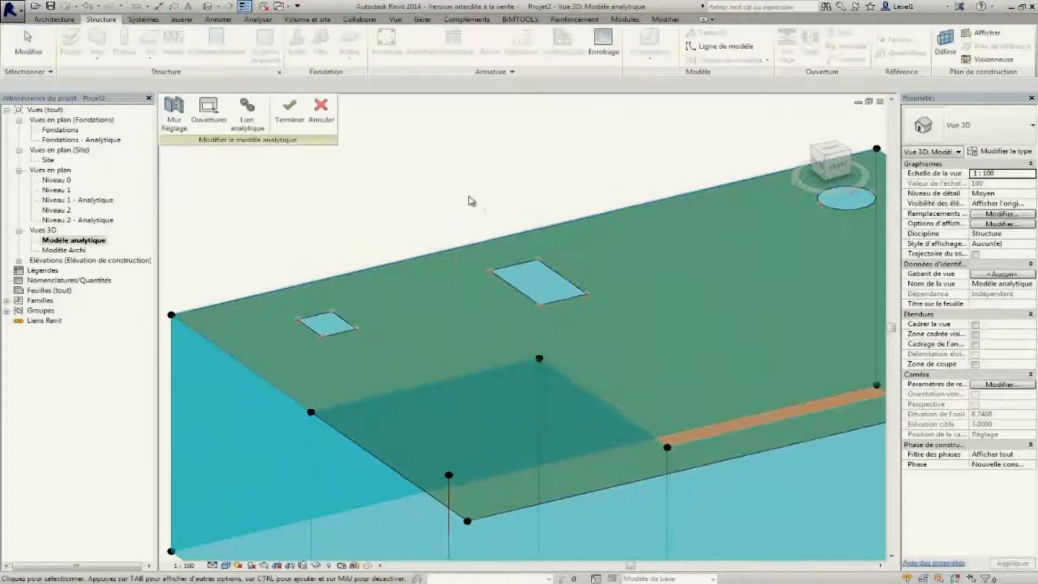
pyautogui.click(210, 115)
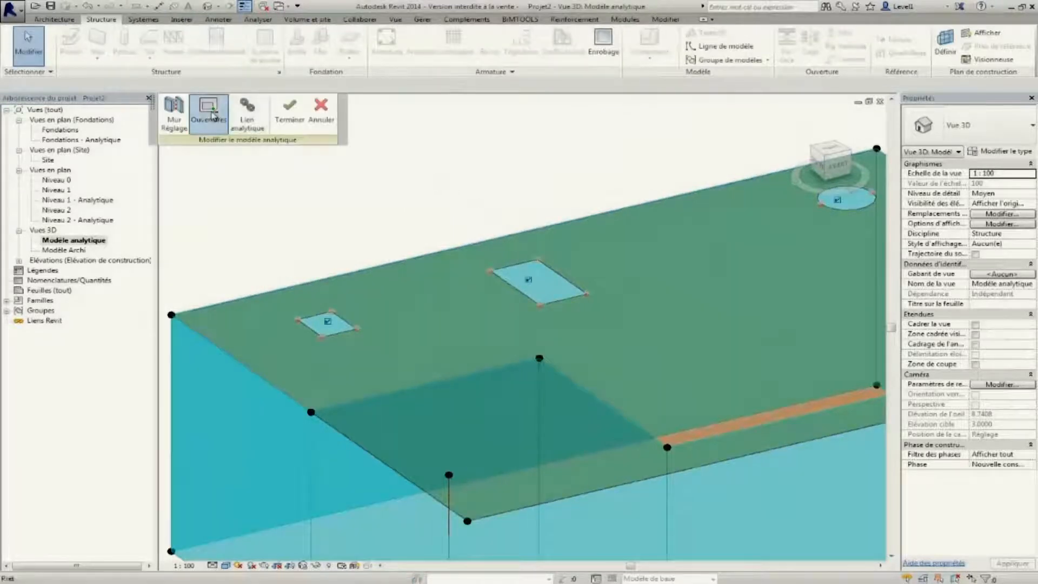
pyautogui.click(533, 286)
pyautogui.click(327, 323)
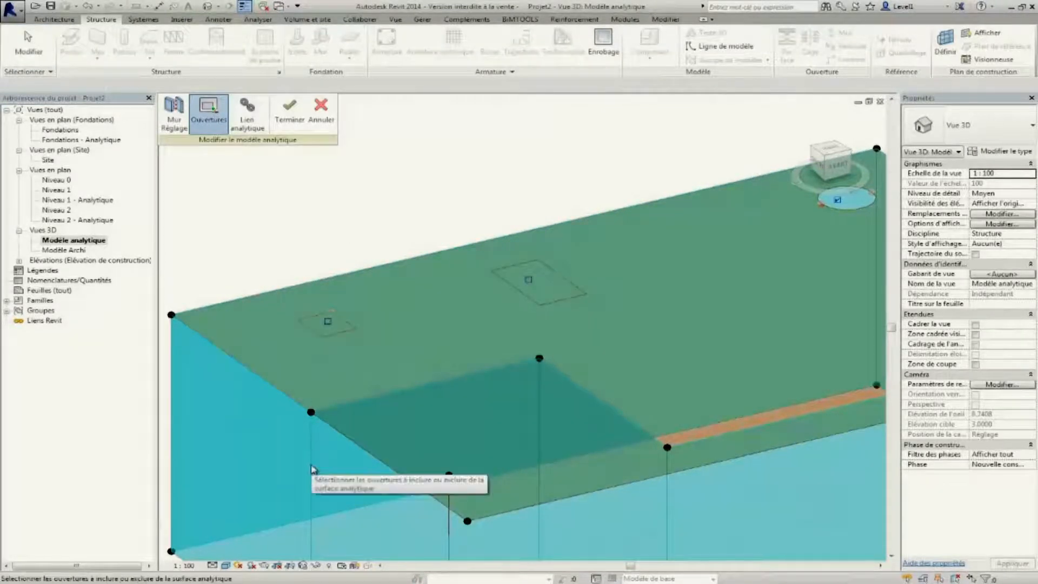
pyautogui.click(290, 112)
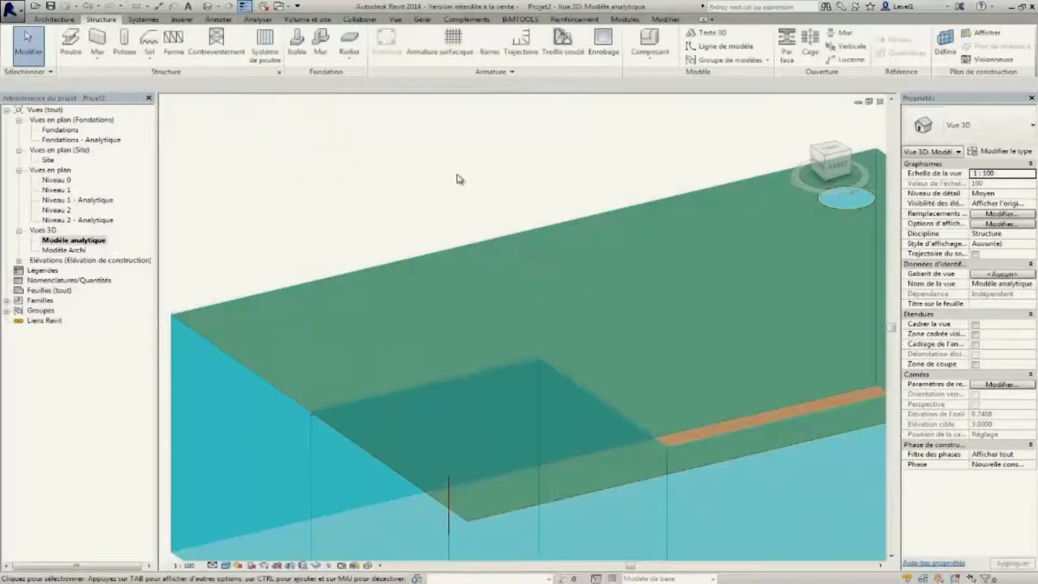
# - Open the Modèle Archi 3D view and examine the floor's openings and the Décaissé component's properties
pyautogui.scroll(-3, 459, 178)
pyautogui.doubleClick(78, 250)
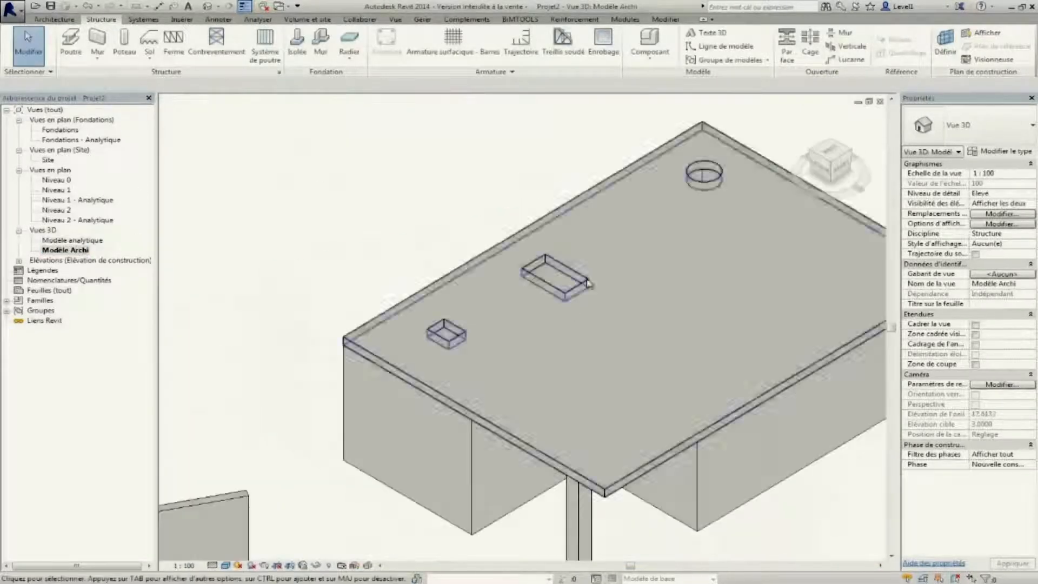
pyautogui.moveTo(673, 185); pyautogui.dragTo(573, 354, button='middle')
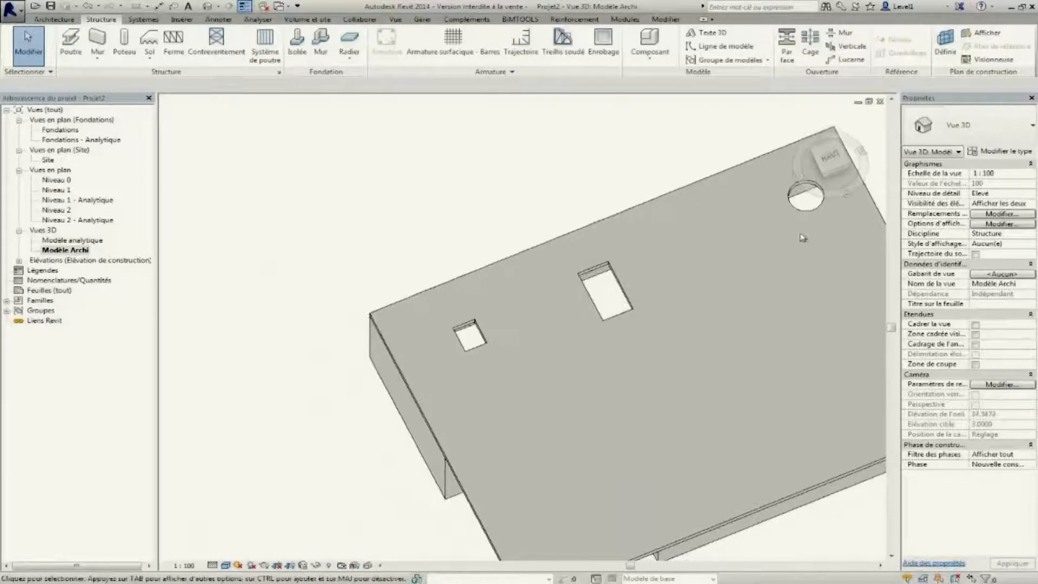
pyautogui.moveTo(803, 238); pyautogui.dragTo(661, 279, button='middle')
pyautogui.scroll(3, 485, 337)
pyautogui.click(485, 337)
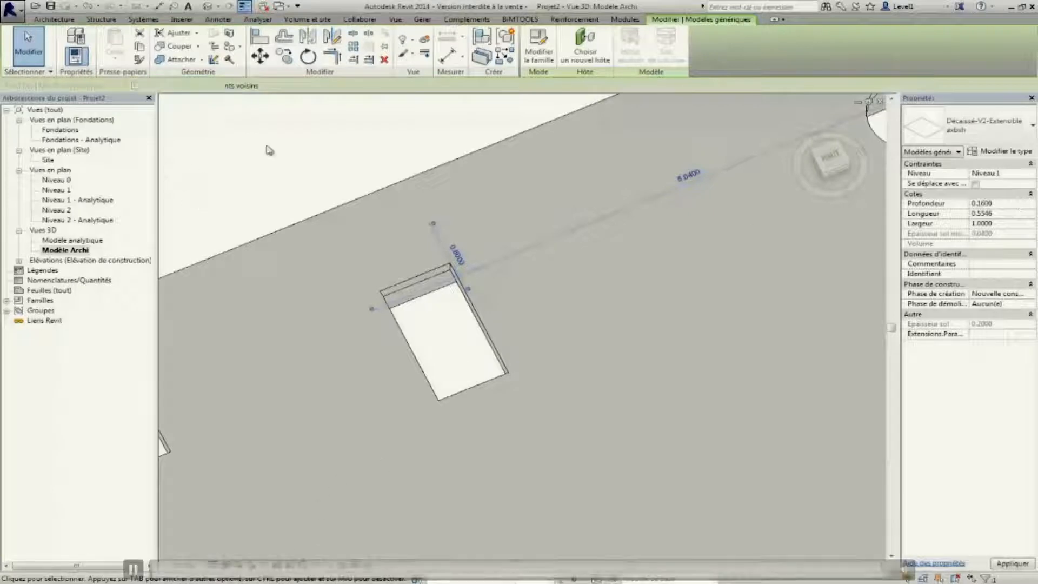
pyautogui.click(610, 307)
pyautogui.scroll(3, 473, 270)
pyautogui.scroll(-5, 476, 281)
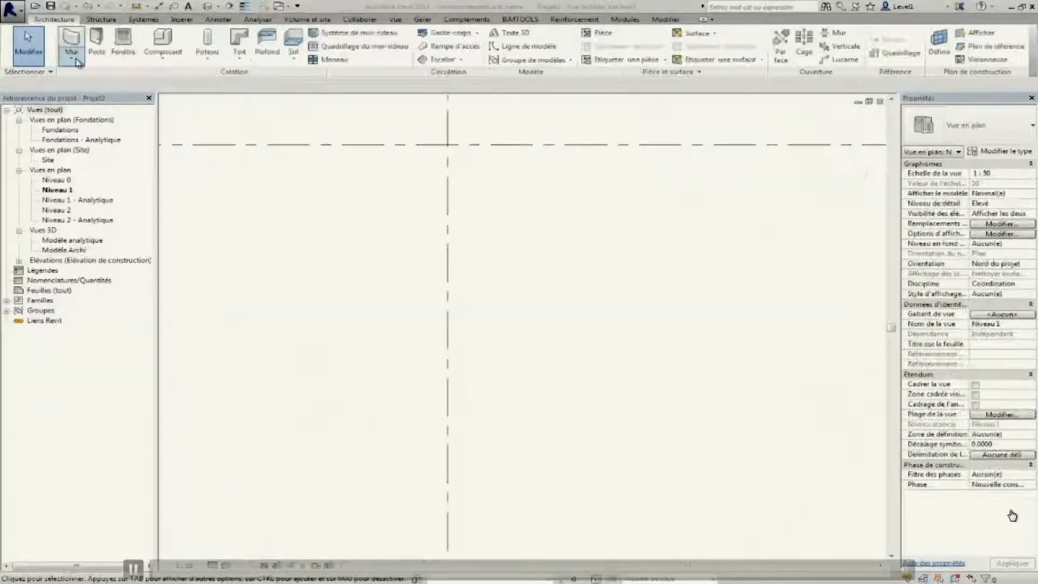
pyautogui.click(71, 52)
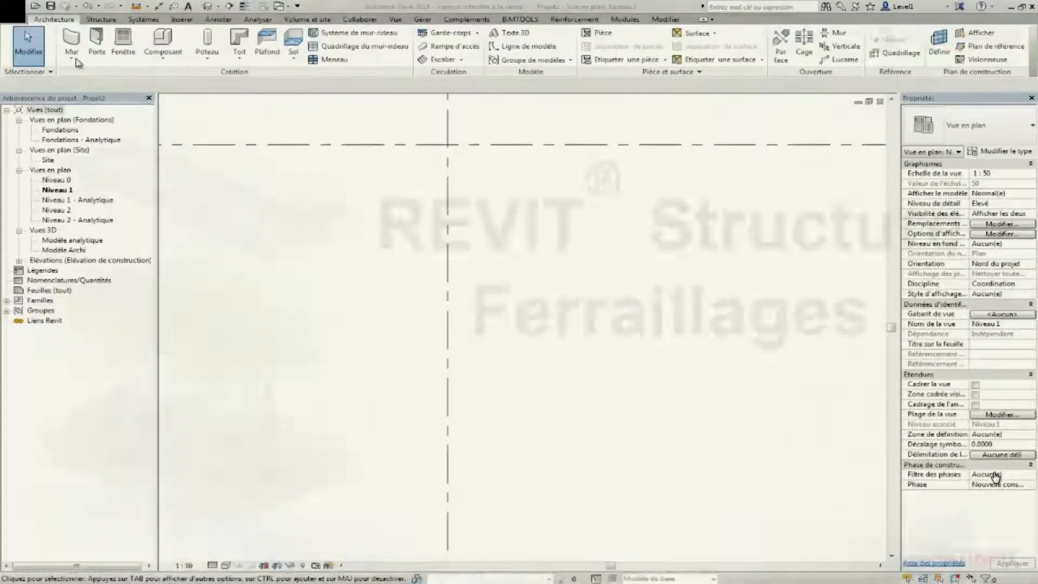
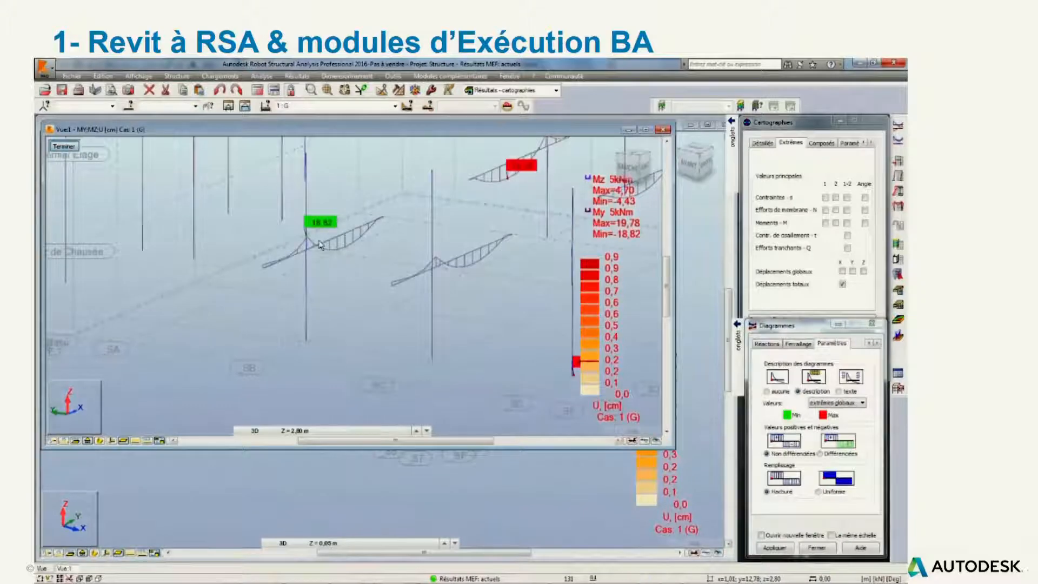
# - Switch to Robot Structural Analysis and show the selected beam's moment diagrams in a separate front view
pyautogui.click(245, 107)
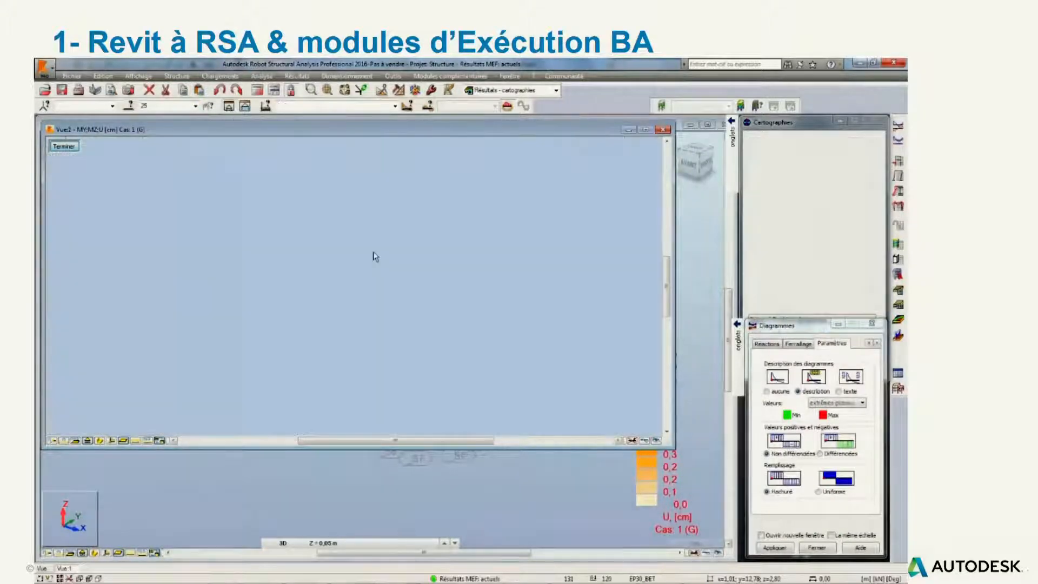
pyautogui.click(643, 171)
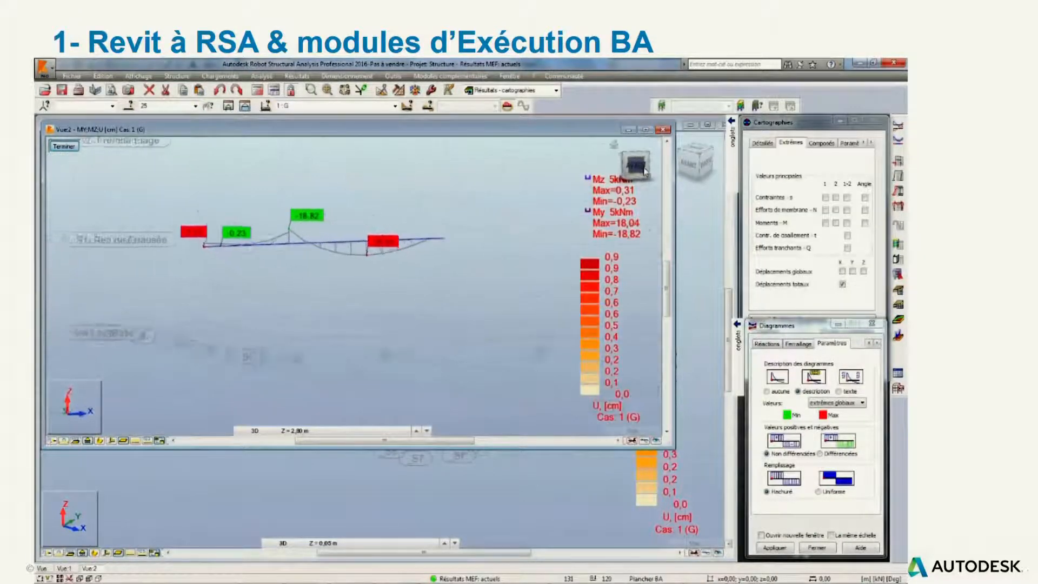
# - Load the selected beam into the reinforced concrete beam design module with the Cas simples option, and calculate and display its diagrams
pyautogui.click(347, 76)
pyautogui.click(375, 191)
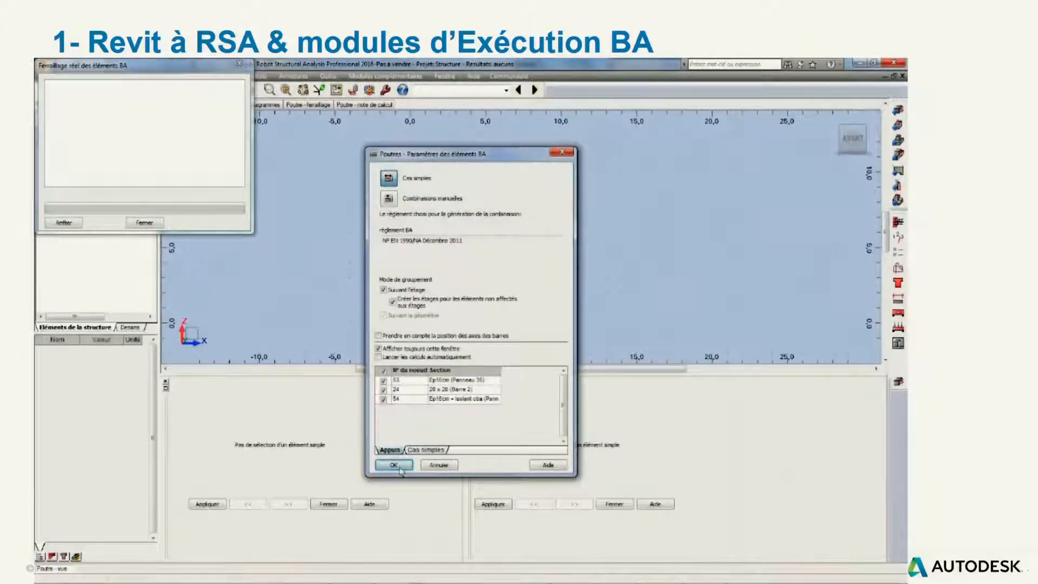
pyautogui.click(394, 465)
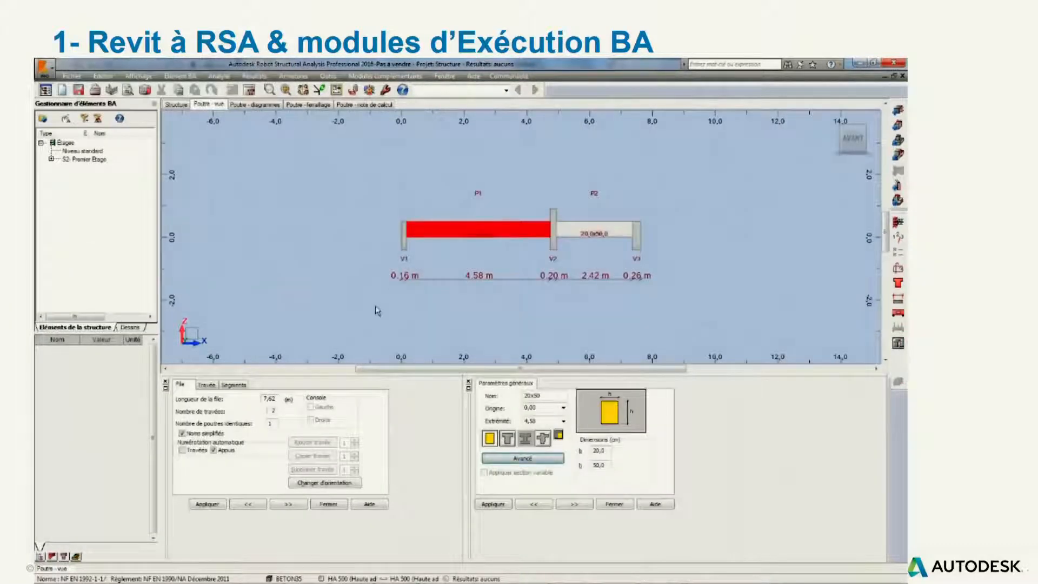
pyautogui.click(560, 319)
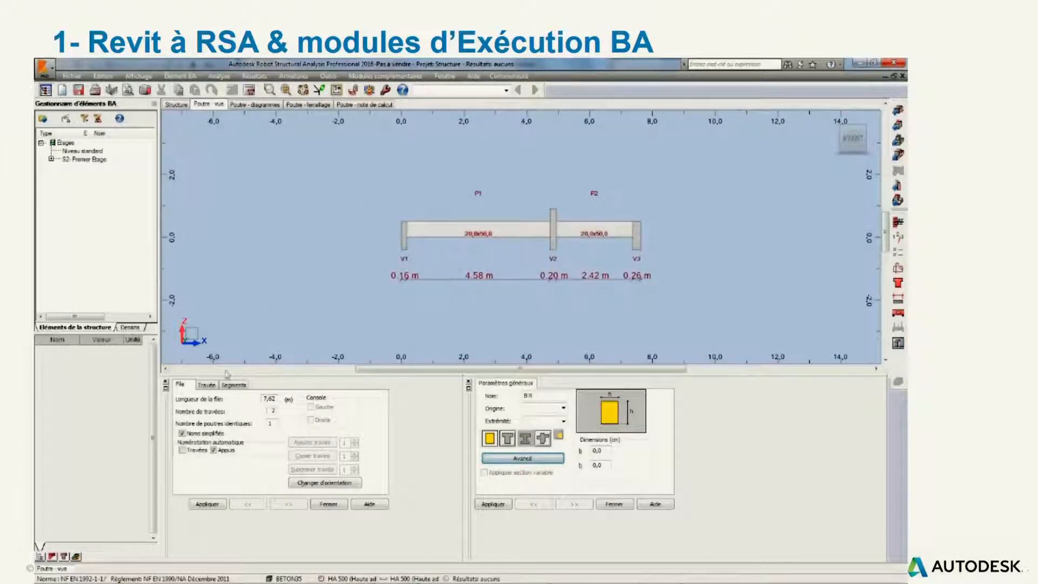
pyautogui.click(597, 194)
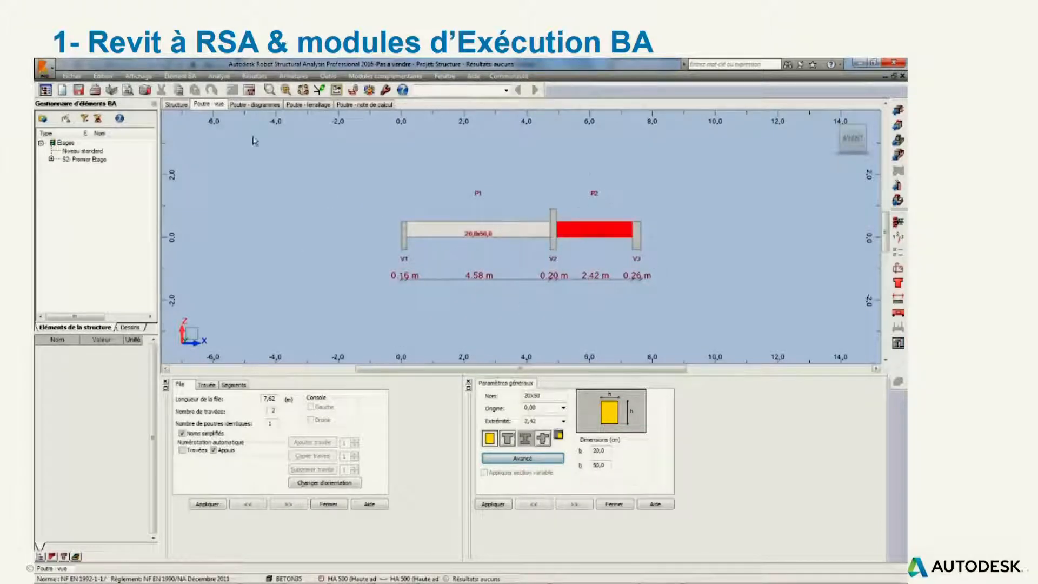
pyautogui.click(265, 105)
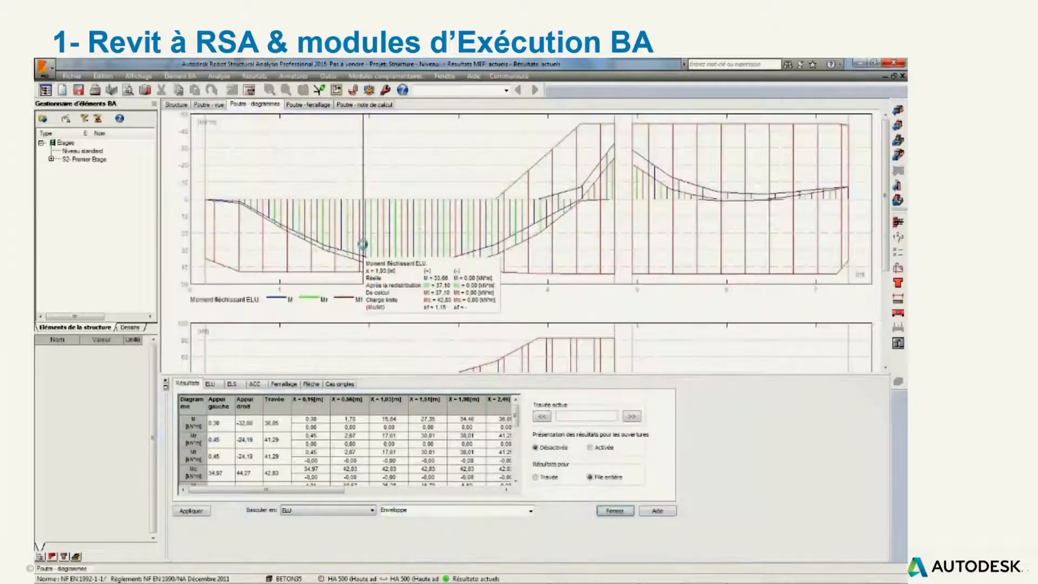
# - Examine the beam's reinforcement in 3D, including the upper and lower main bars around the intermediate support
pyautogui.click(308, 104)
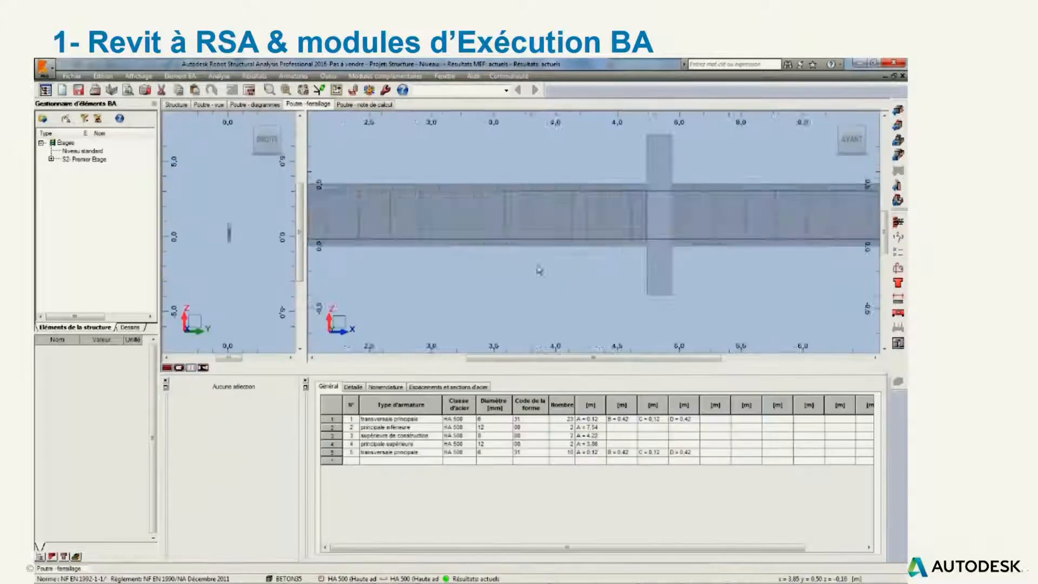
pyautogui.keyDown('shift'); pyautogui.moveTo(538, 269); pyautogui.dragTo(565, 289, button='middle'); pyautogui.keyUp('shift')
pyautogui.scroll(3, 621, 159)
pyautogui.click(599, 142)
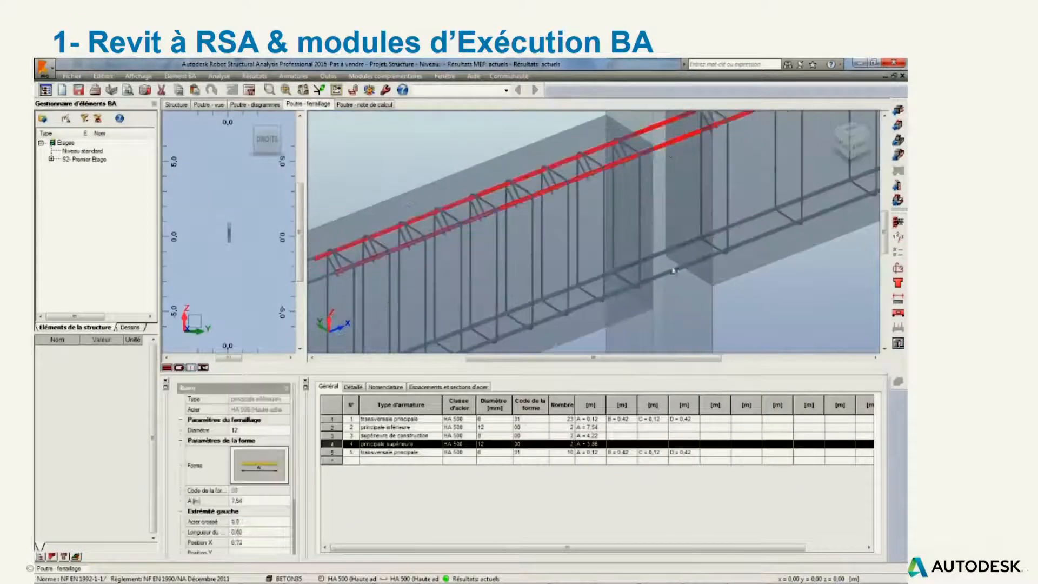
pyautogui.click(674, 266)
pyautogui.scroll(-2, 625, 269)
pyautogui.click(626, 269)
pyautogui.scroll(-6, 617, 276)
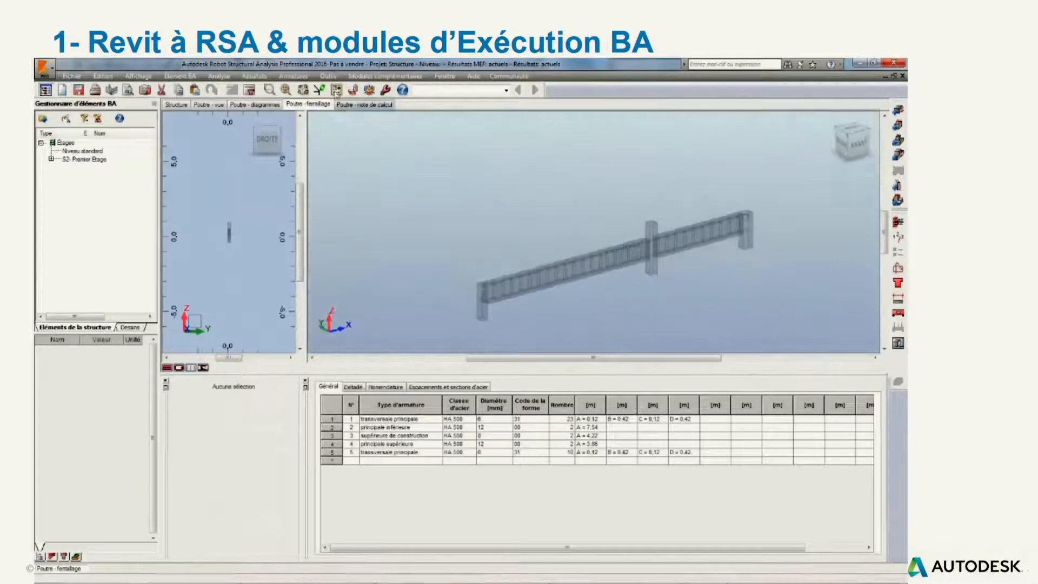
# - Review the beam's calculation note, and generate its execution drawings, displaying the second sheet
pyautogui.click(345, 104)
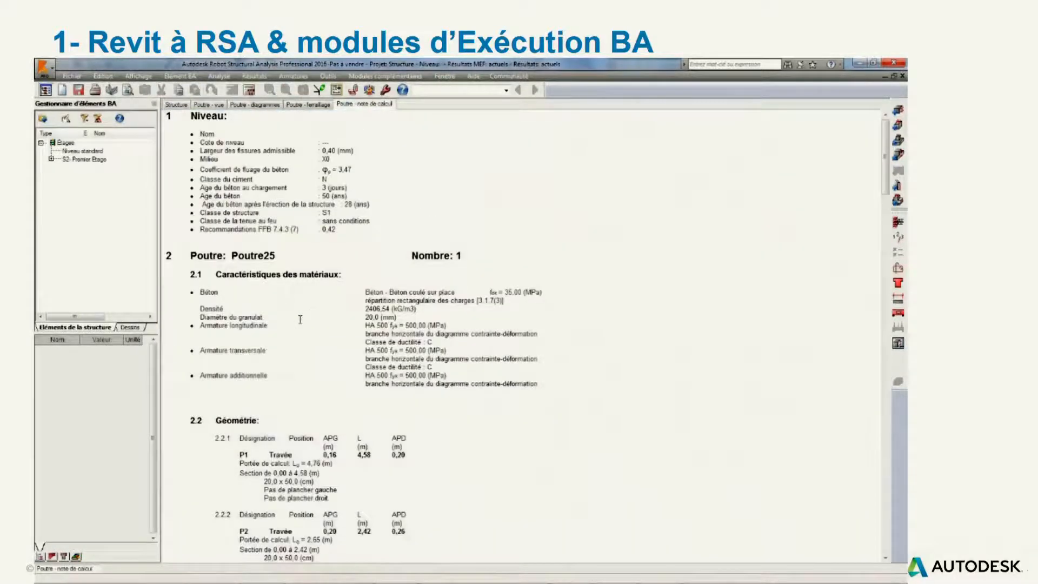
pyautogui.scroll(-15, 300, 320)
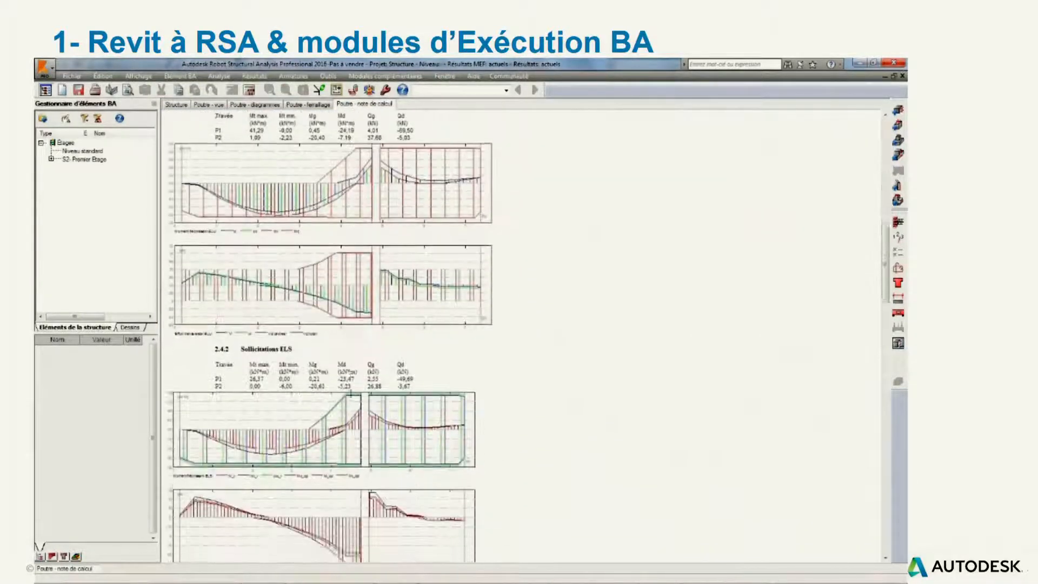
pyautogui.scroll(-10, 351, 395)
pyautogui.scroll(8, 351, 393)
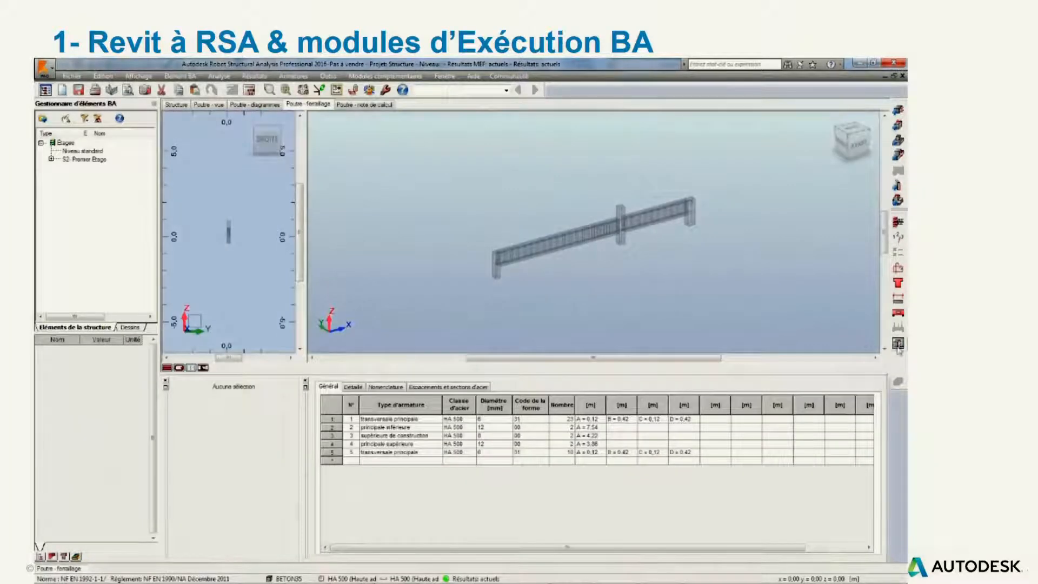
pyautogui.click(899, 345)
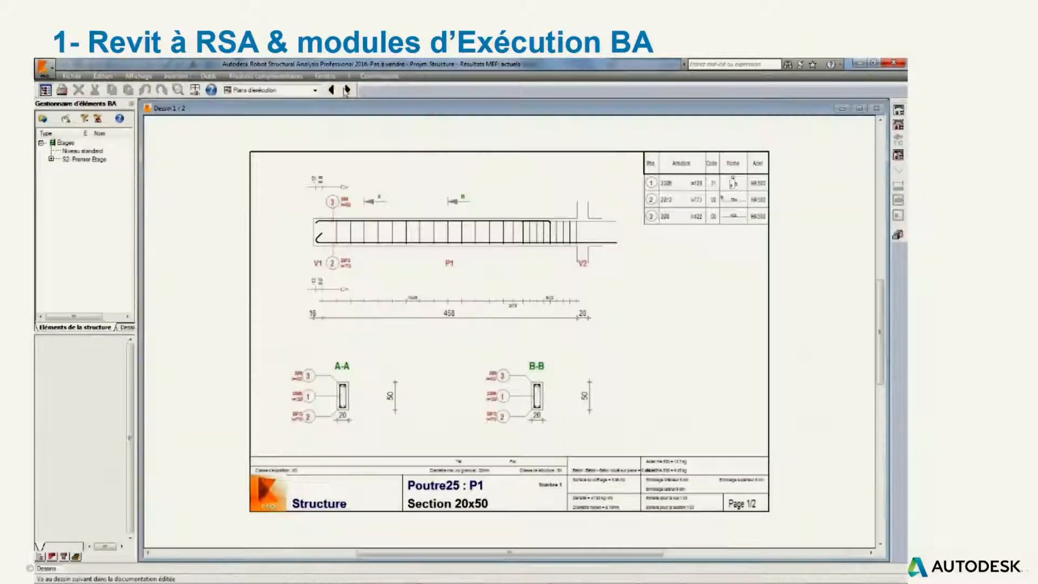
pyautogui.click(346, 90)
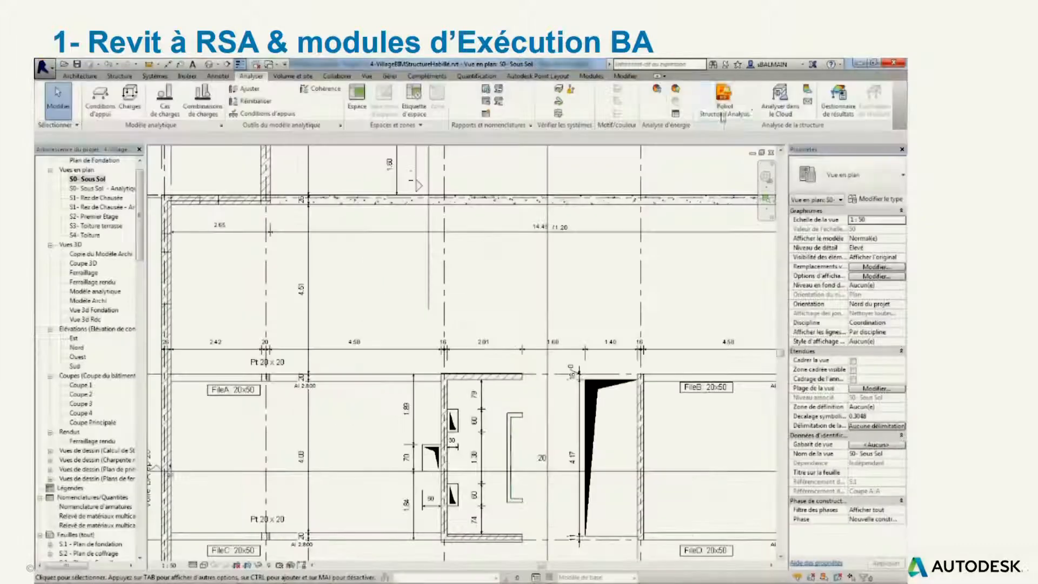
# - Switch to Revit and update the model from Robot Structural Analysis using direct integration
pyautogui.click(725, 103)
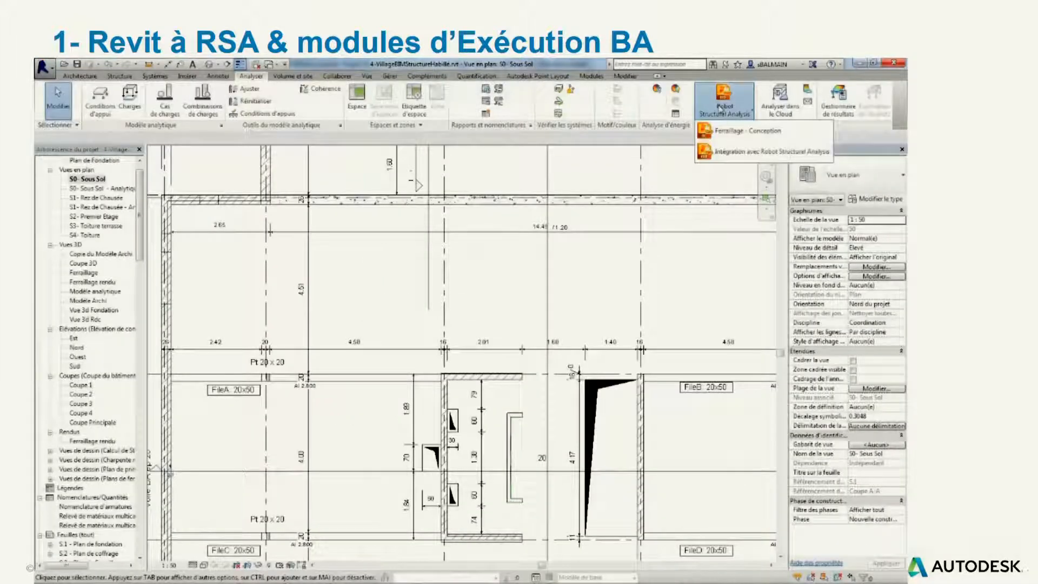
pyautogui.click(731, 154)
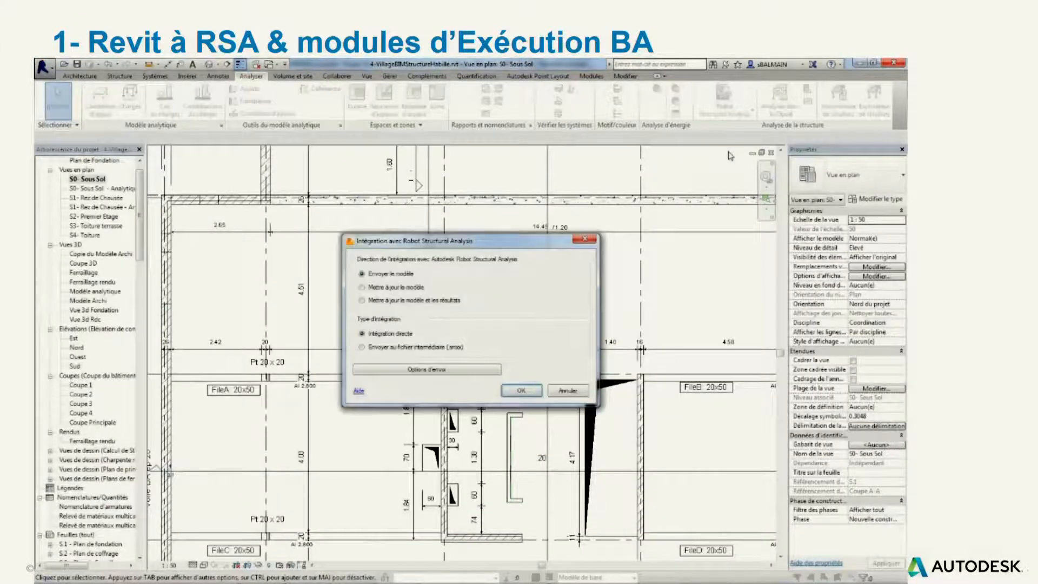
pyautogui.click(401, 288)
pyautogui.click(521, 390)
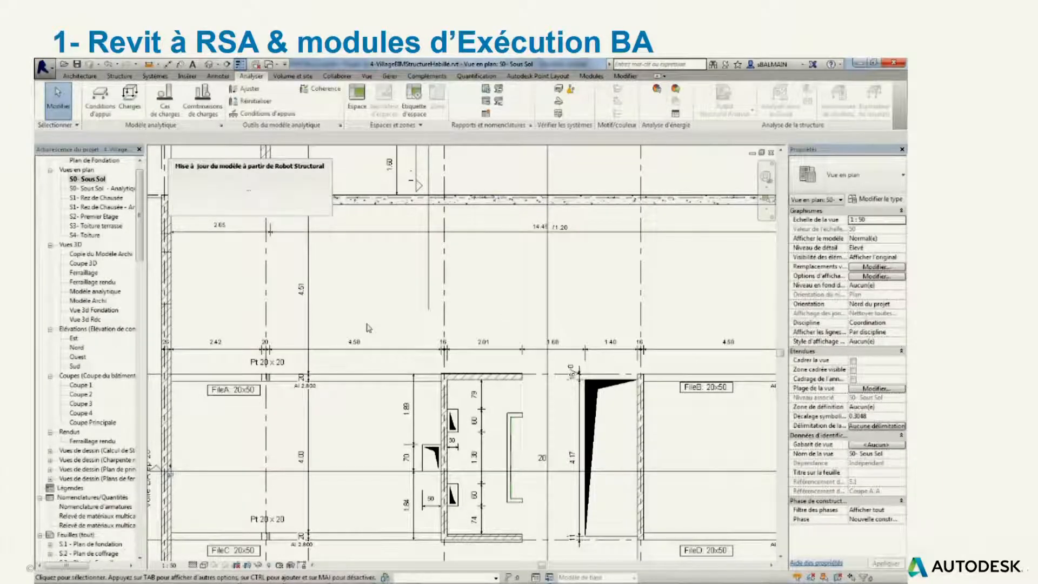
# - Create a building section along the FileA 20x50 beam in the S0- Sous Sol plan and open the section view
pyautogui.scroll(5, 375, 371)
pyautogui.scroll(-2, 432, 467)
pyautogui.moveTo(468, 468); pyautogui.dragTo(340, 393, button='middle')
pyautogui.click(365, 77)
pyautogui.click(422, 103)
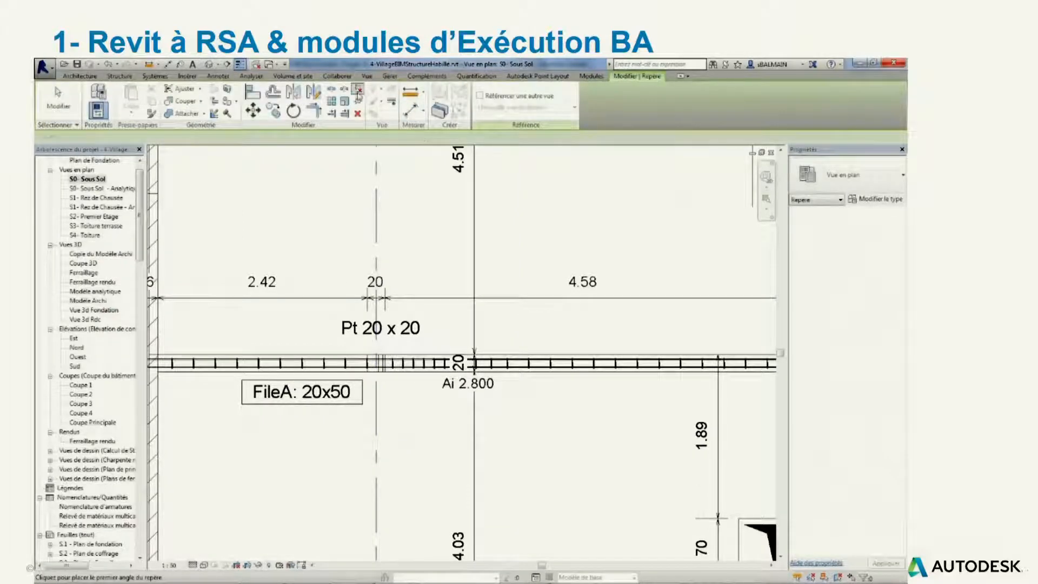
pyautogui.click(368, 76)
pyautogui.click(402, 102)
pyautogui.scroll(-2, 322, 267)
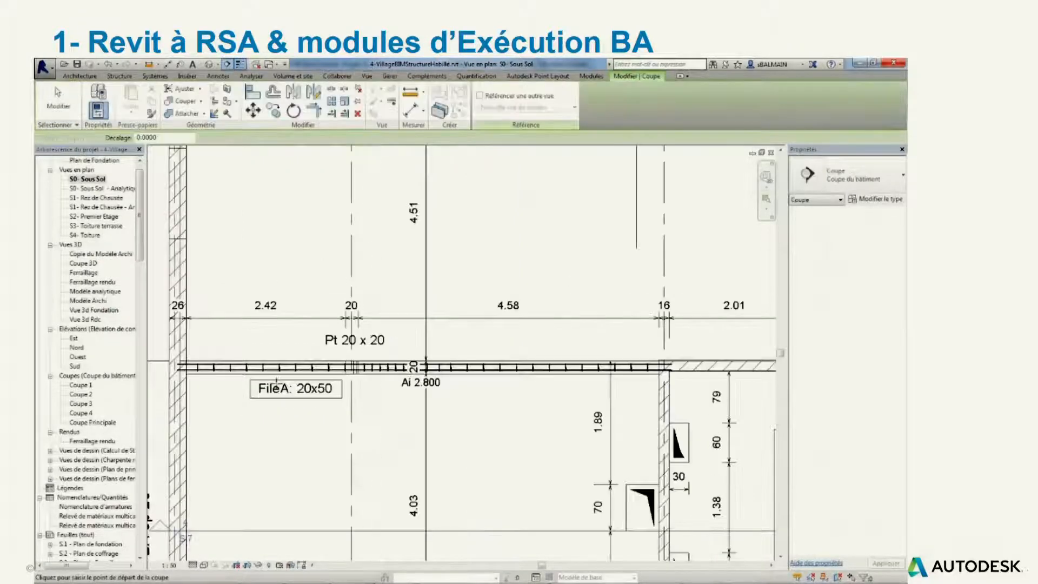
pyautogui.moveTo(761, 370); pyautogui.dragTo(450, 374, button='middle')
pyautogui.click(451, 374)
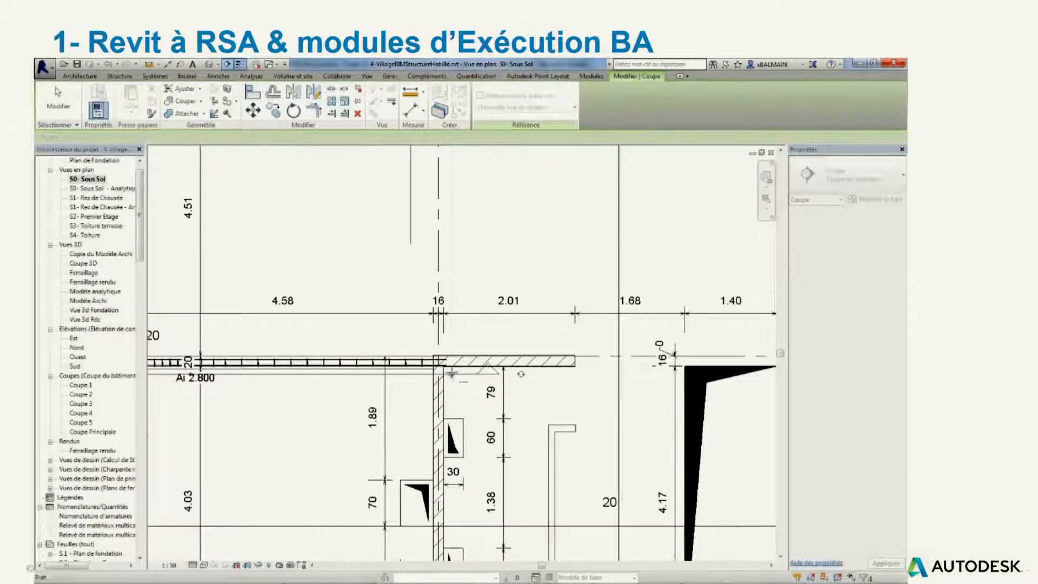
pyautogui.rightClick(363, 381)
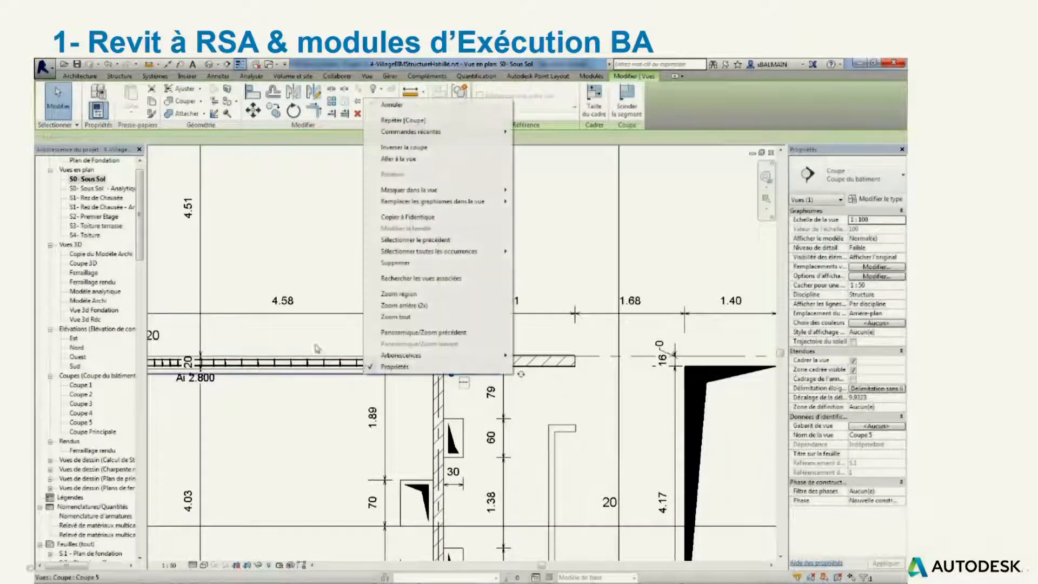
pyautogui.click(400, 159)
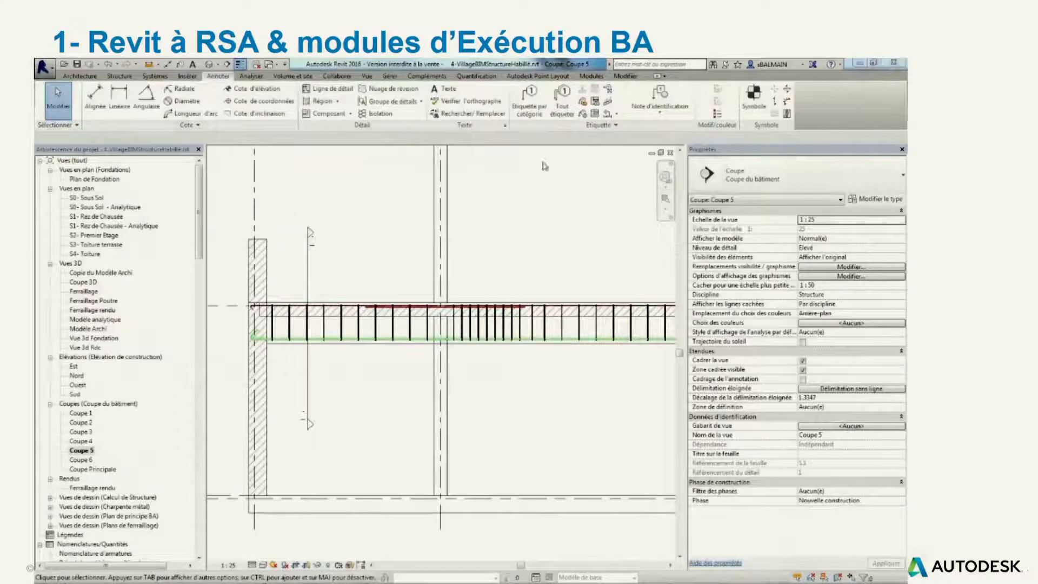
# - Place multi-rebar annotations with leader tags below the beam for the stirrup sets on both sides of the intermediate support
pyautogui.click(607, 114)
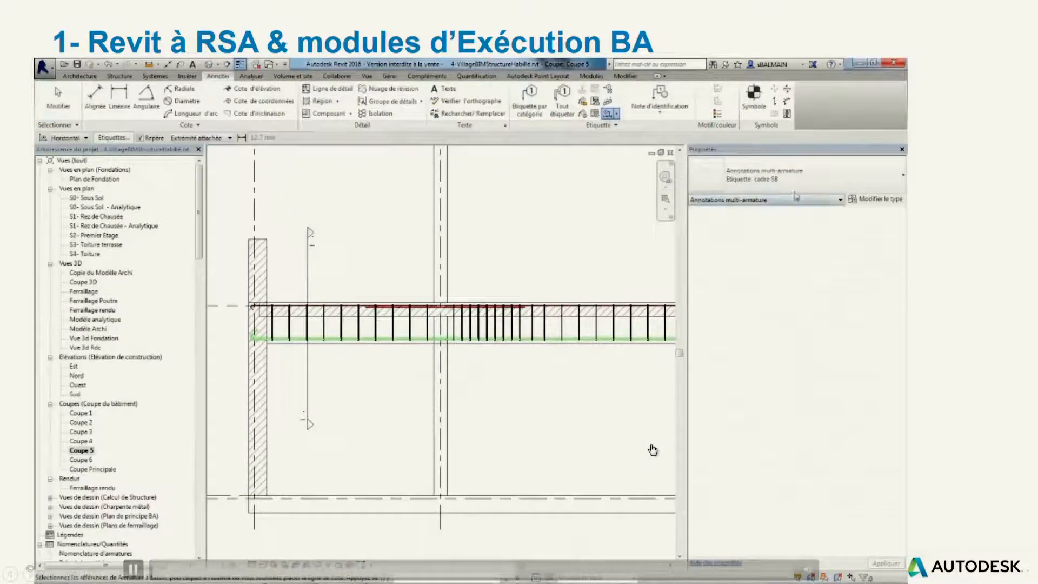
pyautogui.click(326, 373)
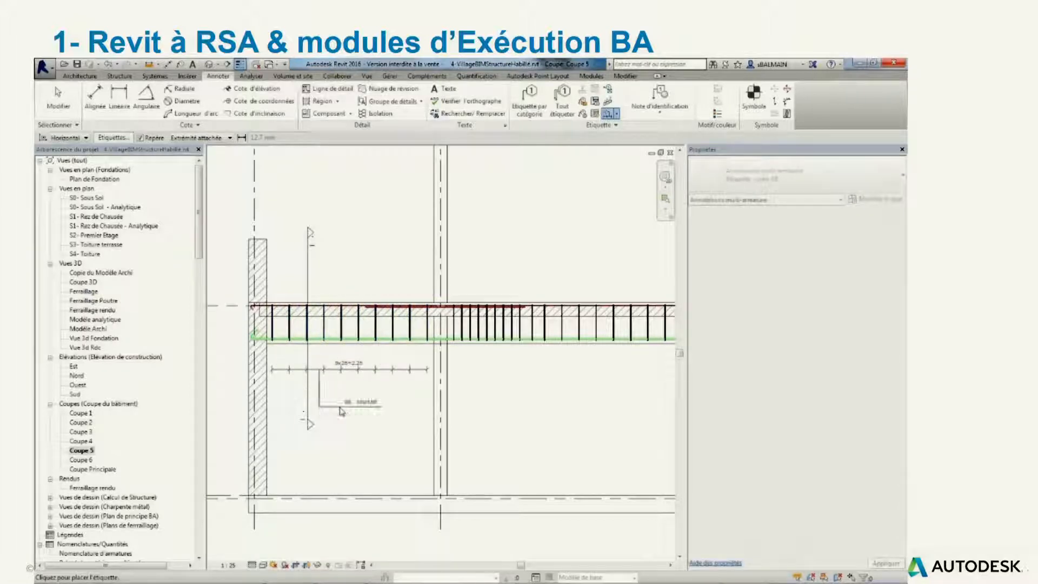
pyautogui.click(342, 415)
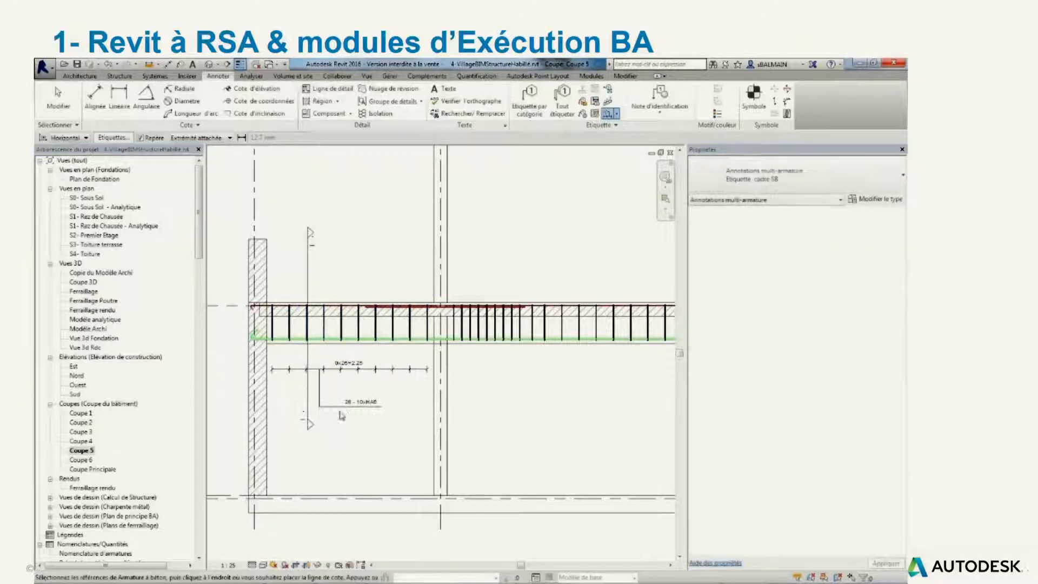
pyautogui.click(530, 338)
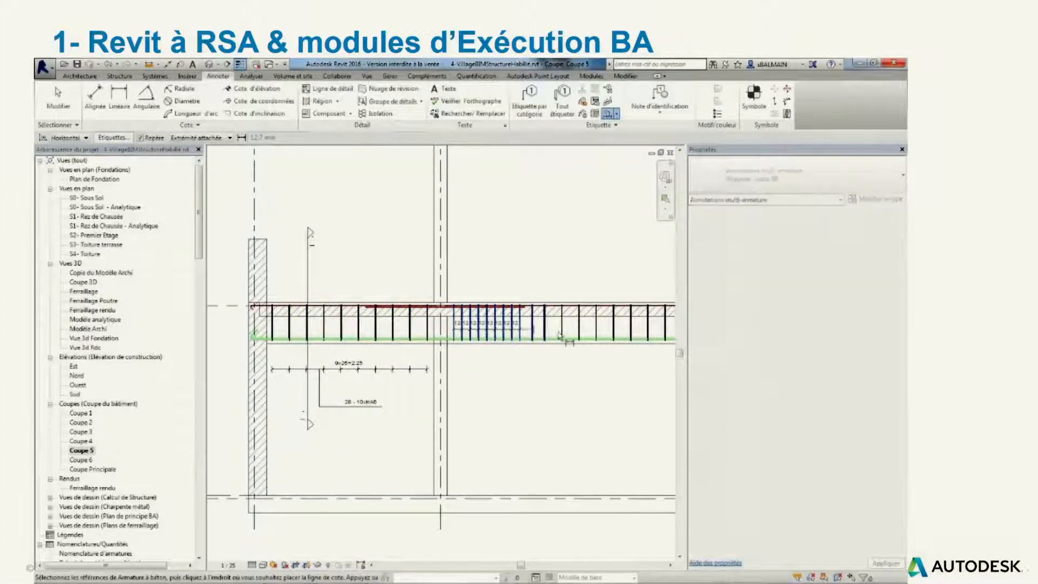
pyautogui.click(469, 400)
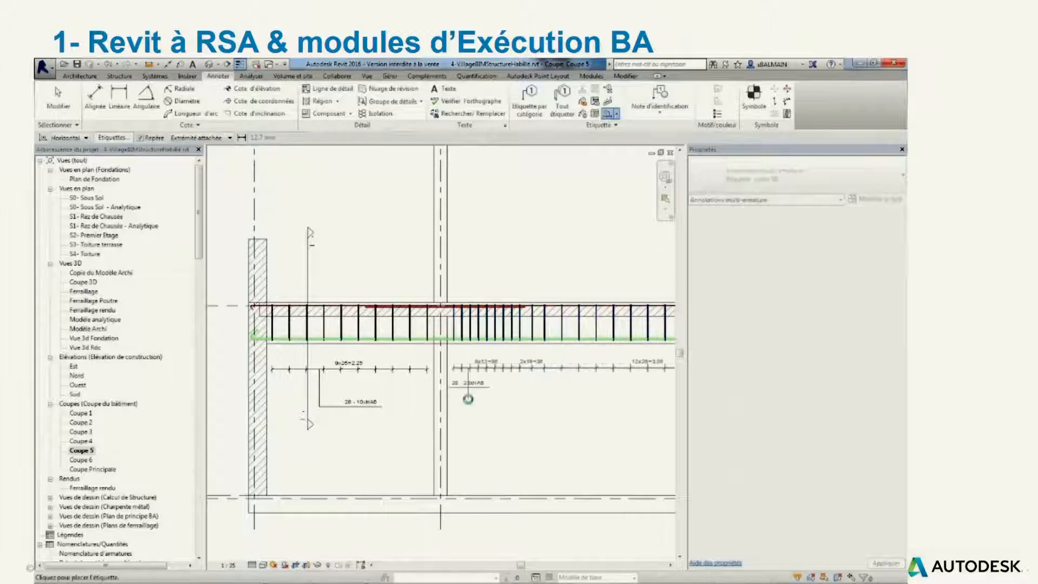
pyautogui.click(506, 407)
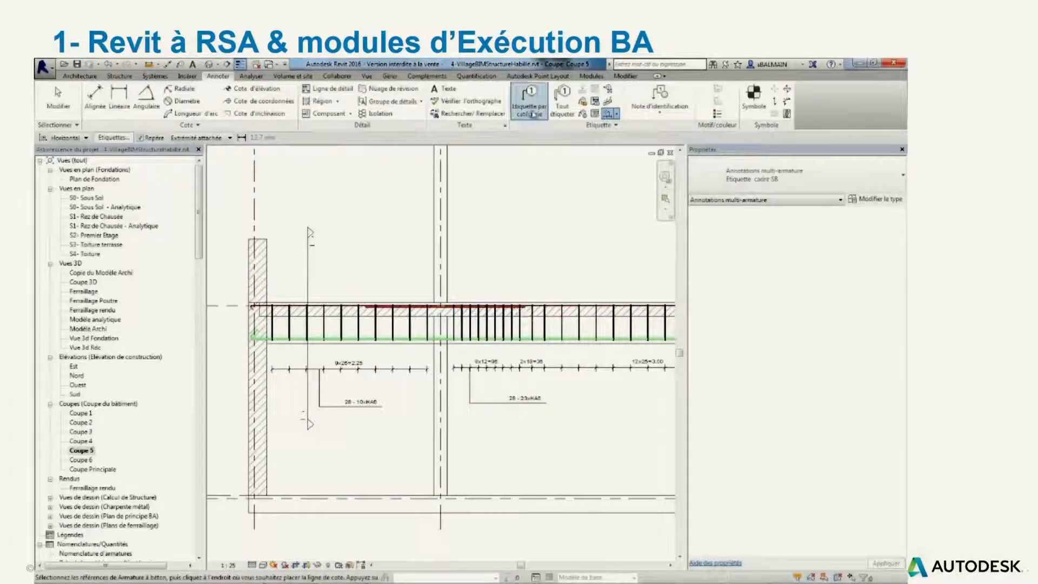
# - Tag the beam's upper HA8 and lower HA12 longitudinal bars by category in both spans of the section
pyautogui.click(533, 113)
pyautogui.moveTo(583, 293); pyautogui.dragTo(498, 277, button='middle')
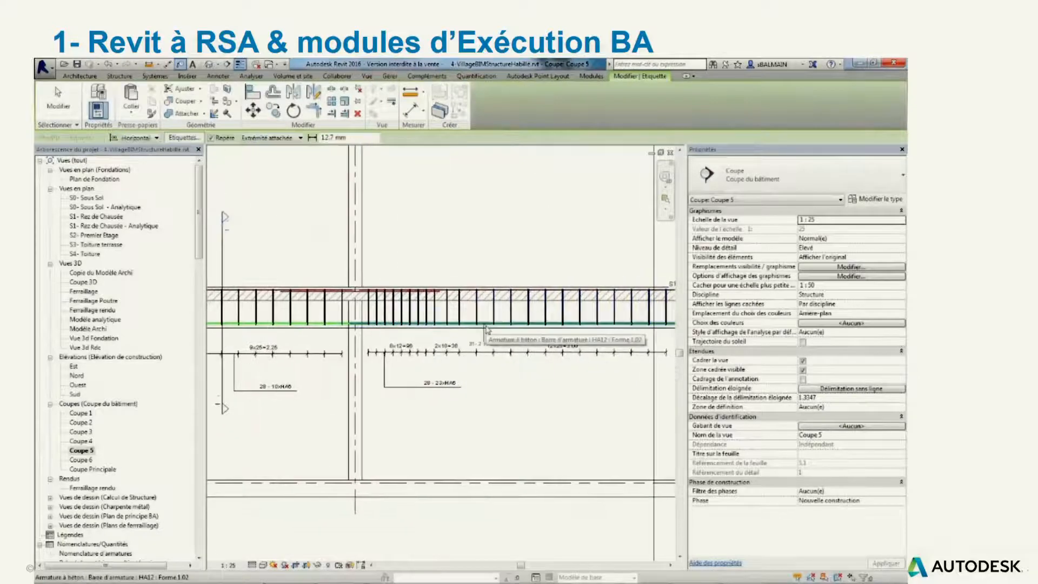
pyautogui.click(485, 325)
pyautogui.click(485, 290)
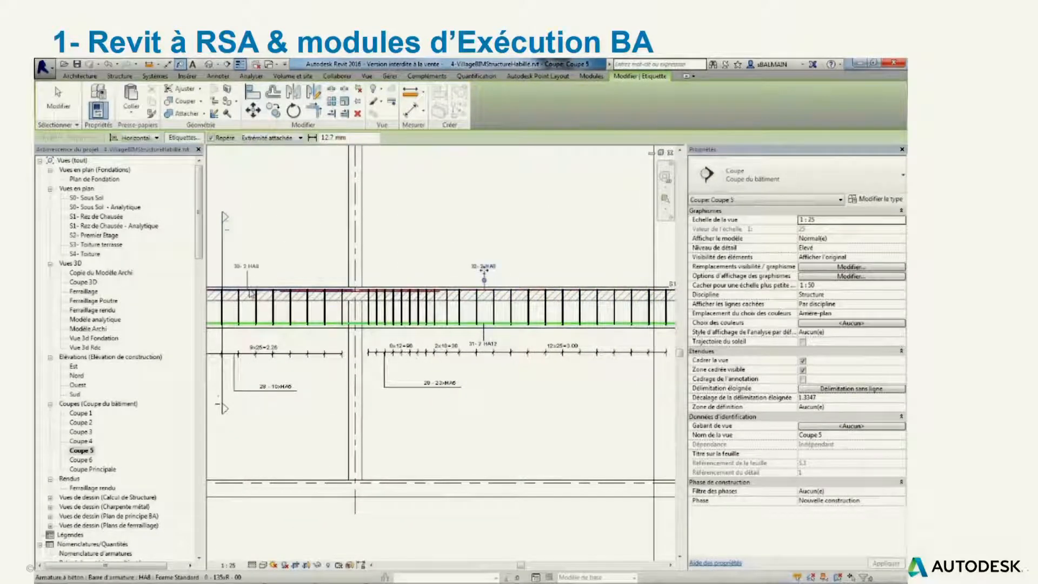
pyautogui.moveTo(262, 331); pyautogui.dragTo(468, 324, button='middle')
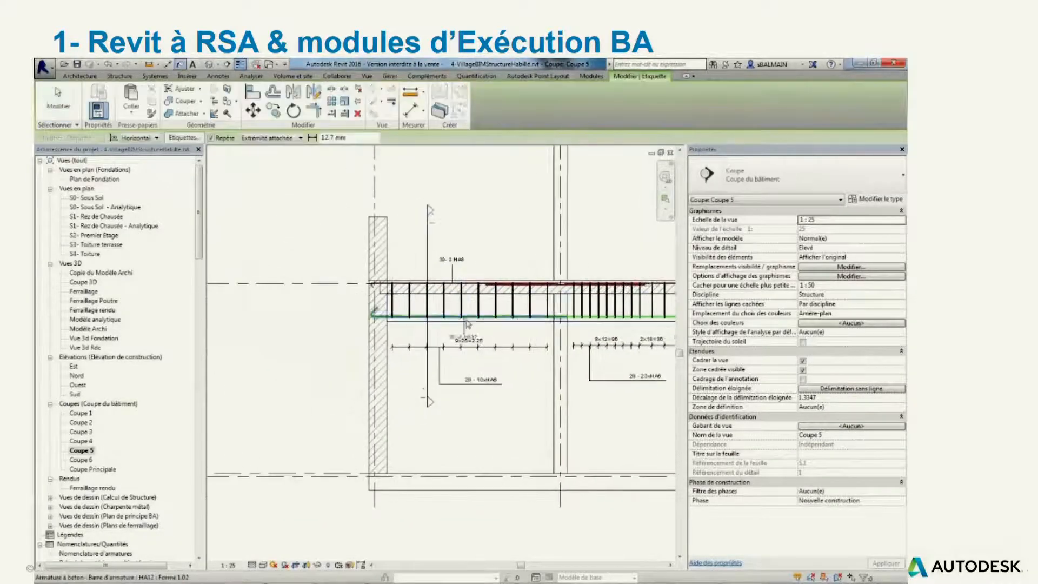
pyautogui.scroll(2, 467, 325)
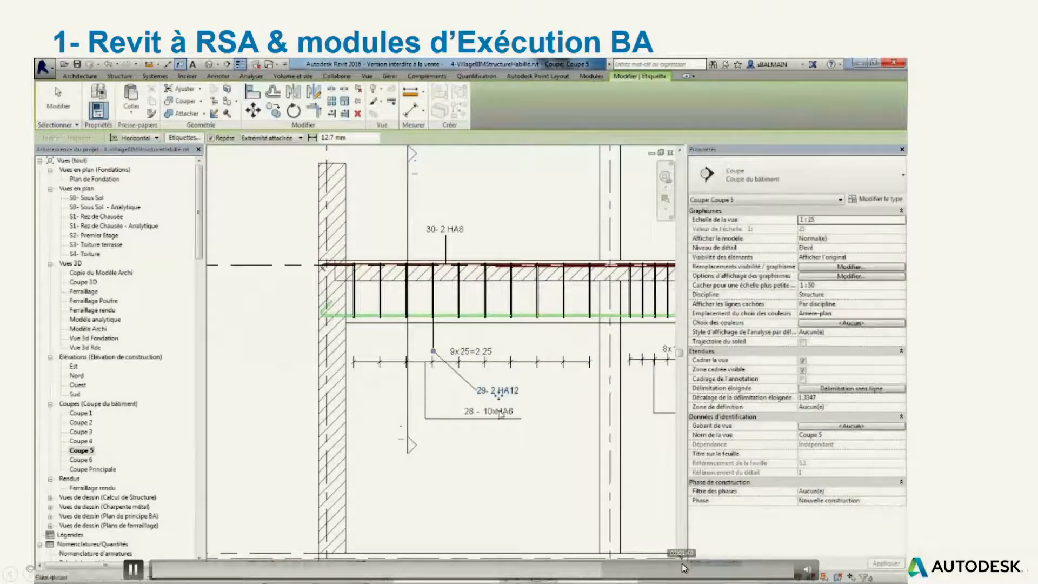
pyautogui.click(670, 564)
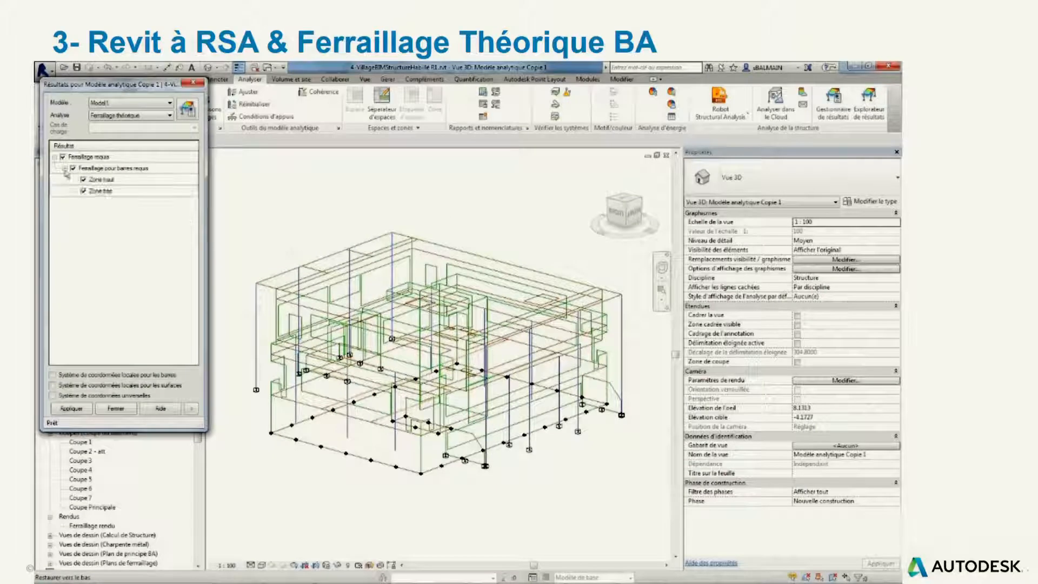
# - Apply the upper and lower zone required reinforcement results to the 3D view and show only the analytical beam and column categories
pyautogui.click(74, 409)
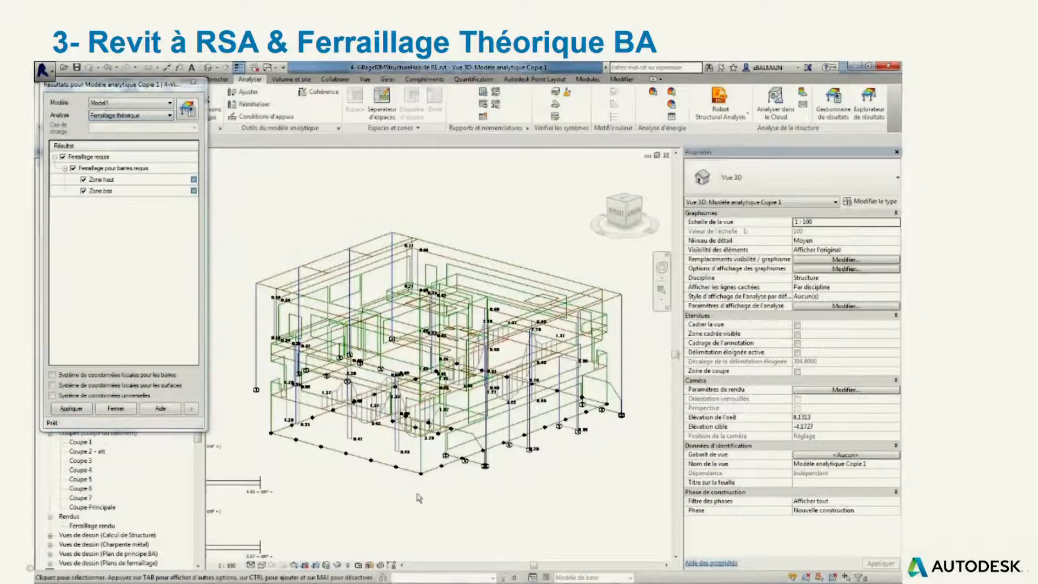
pyautogui.press('v')
pyautogui.press('v')
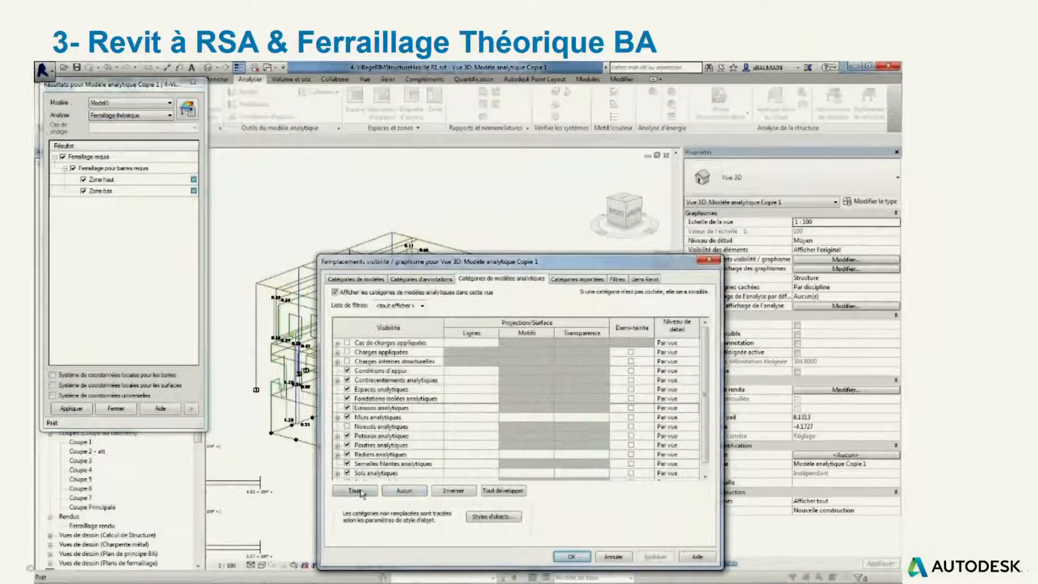
pyautogui.click(361, 492)
pyautogui.click(347, 408)
pyautogui.click(653, 559)
pyautogui.click(347, 446)
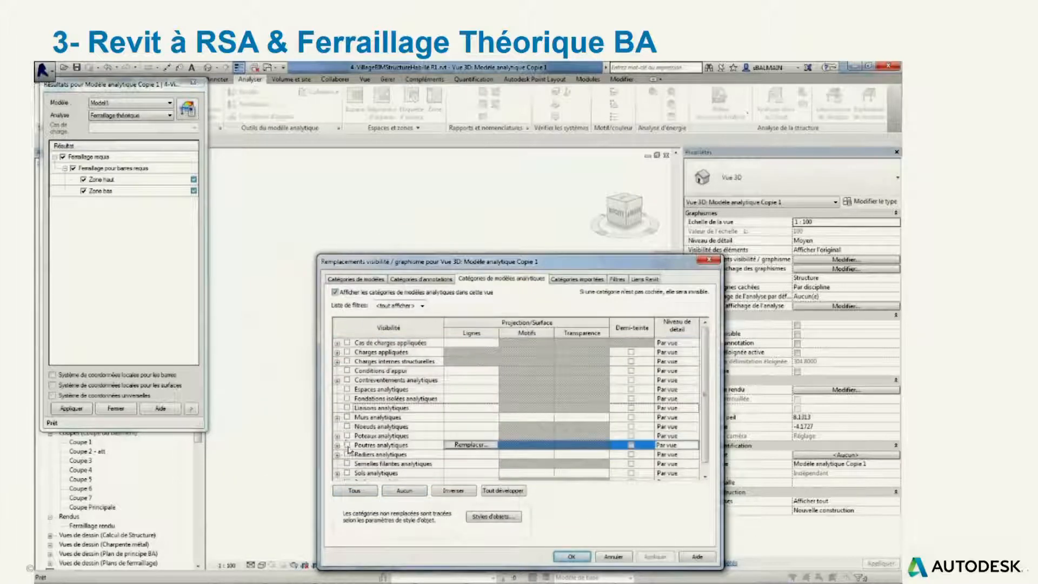
pyautogui.click(347, 436)
pyautogui.click(656, 557)
pyautogui.click(572, 557)
# - Select the analytical beam carrying the 3.78 result label and open the beam reinforcement extension for it
pyautogui.keyDown('shift'); pyautogui.moveTo(495, 401); pyautogui.dragTo(466, 434); pyautogui.keyUp('shift')
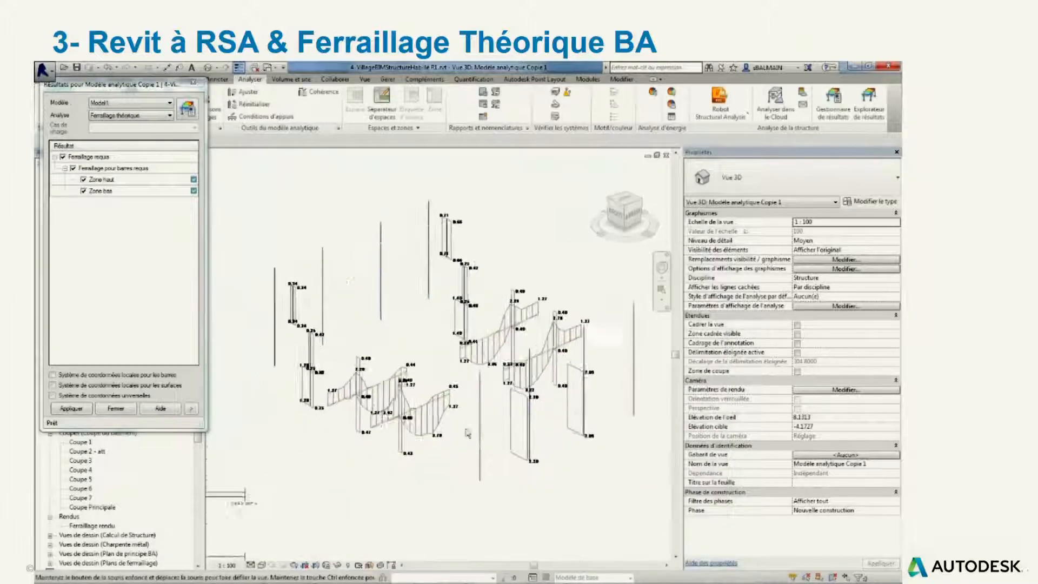
pyautogui.keyDown('shift'); pyautogui.moveTo(466, 433); pyautogui.dragTo(503, 427, button='middle'); pyautogui.keyUp('shift')
pyautogui.scroll(4, 435, 395)
pyautogui.click(373, 366)
pyautogui.click(588, 82)
pyautogui.moveTo(145, 90); pyautogui.dragTo(151, 161)
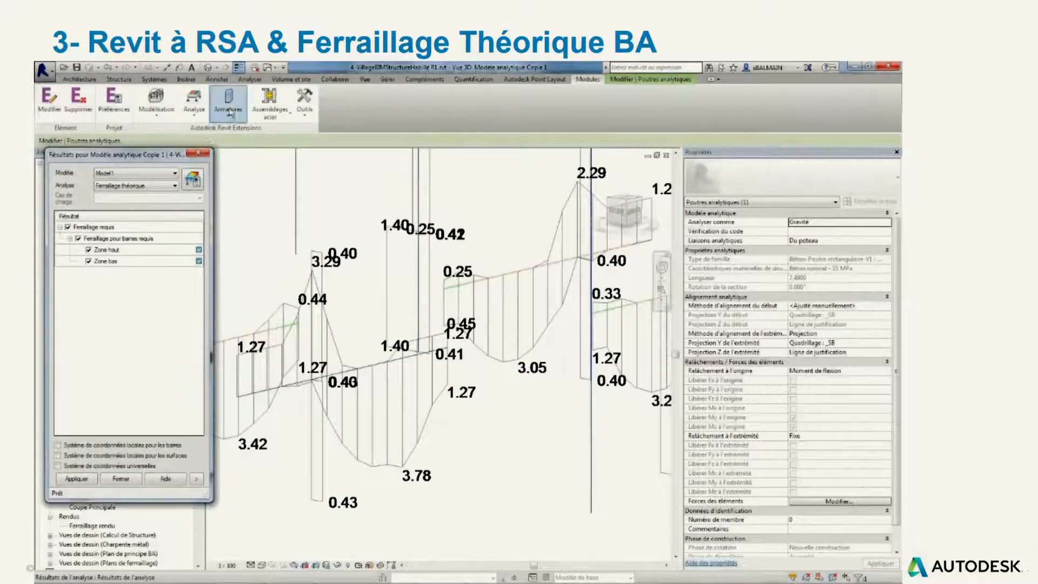
pyautogui.click(228, 100)
pyautogui.click(254, 320)
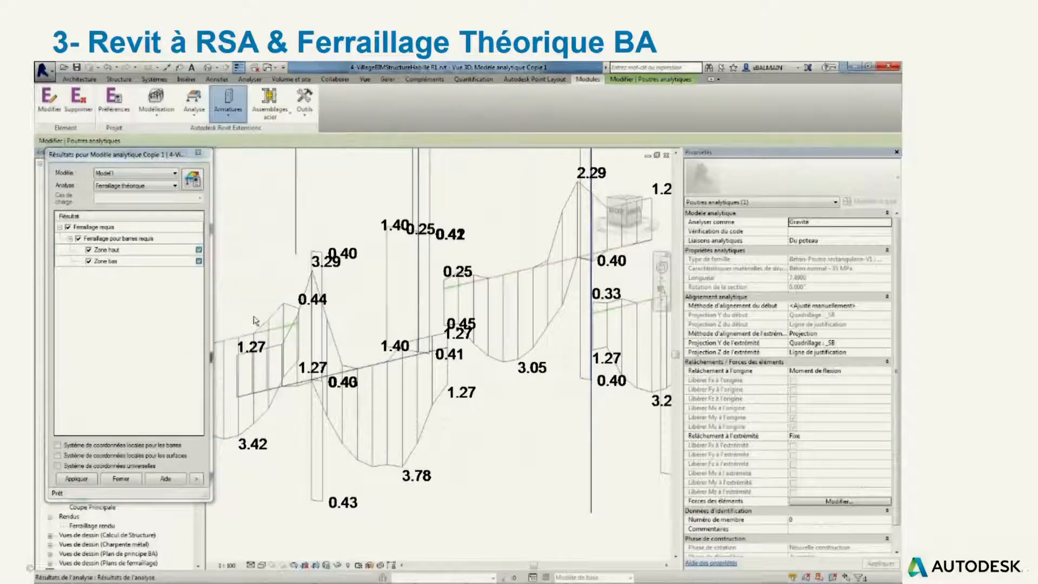
pyautogui.click(284, 456)
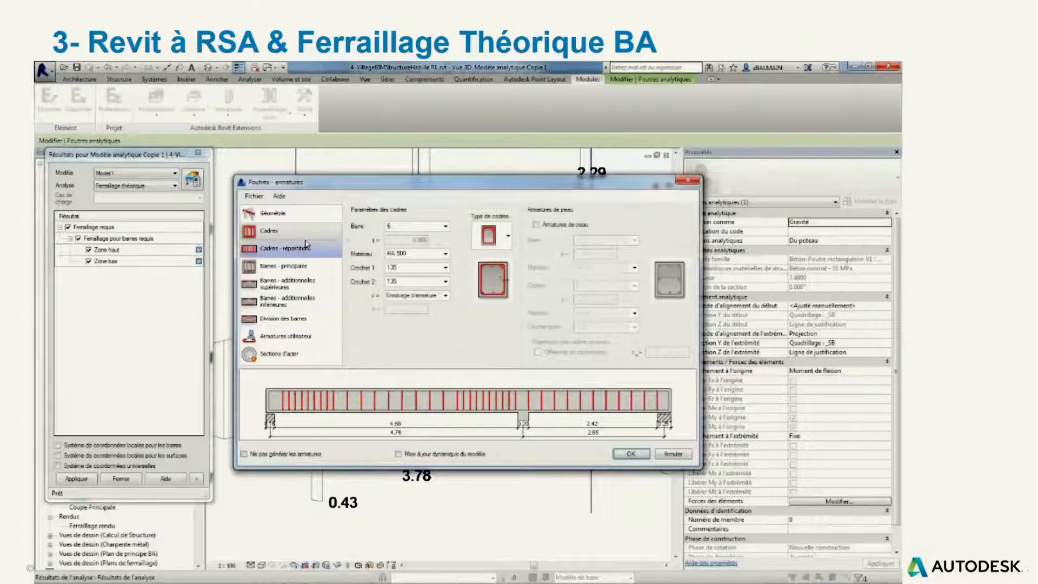
# - Set the main stirrup distribution of span 2 to the three-zone variable spacing type
pyautogui.click(277, 249)
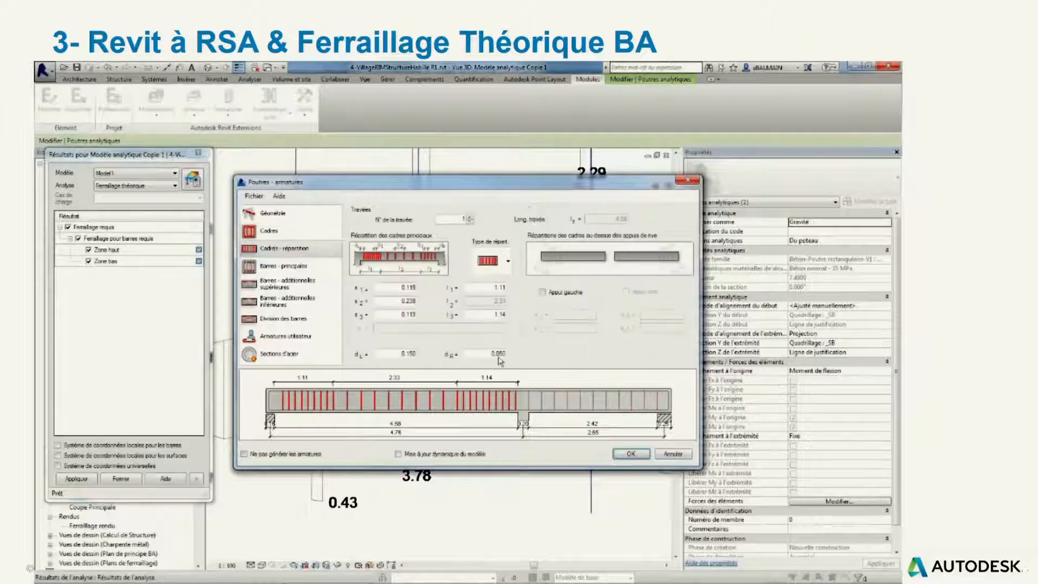
pyautogui.click(470, 217)
pyautogui.click(508, 261)
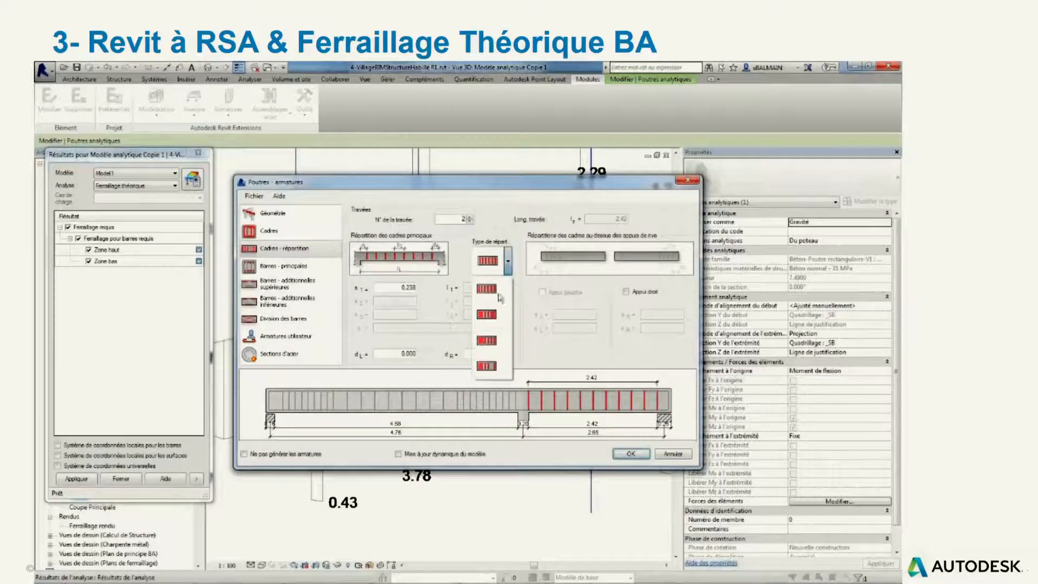
pyautogui.click(487, 314)
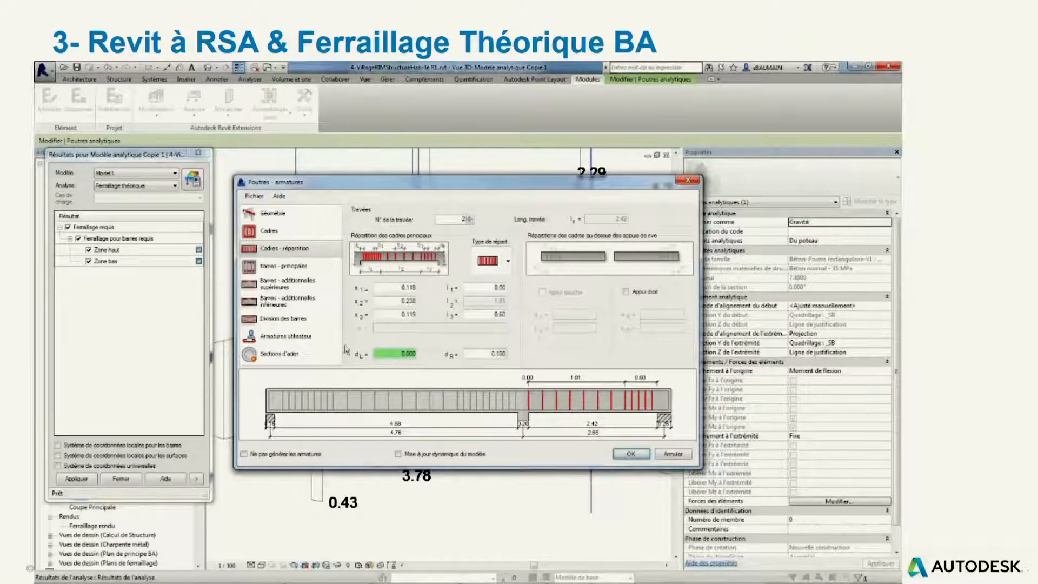
# - Review the beam's main bars, additional upper and lower bars, and bar division settings
pyautogui.click(284, 267)
pyautogui.click(286, 284)
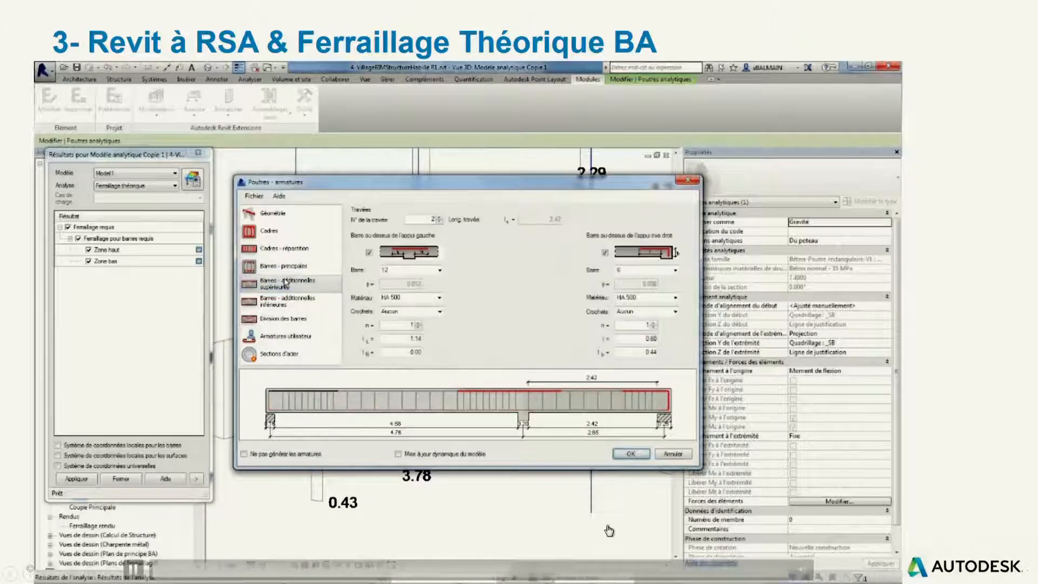
pyautogui.click(285, 301)
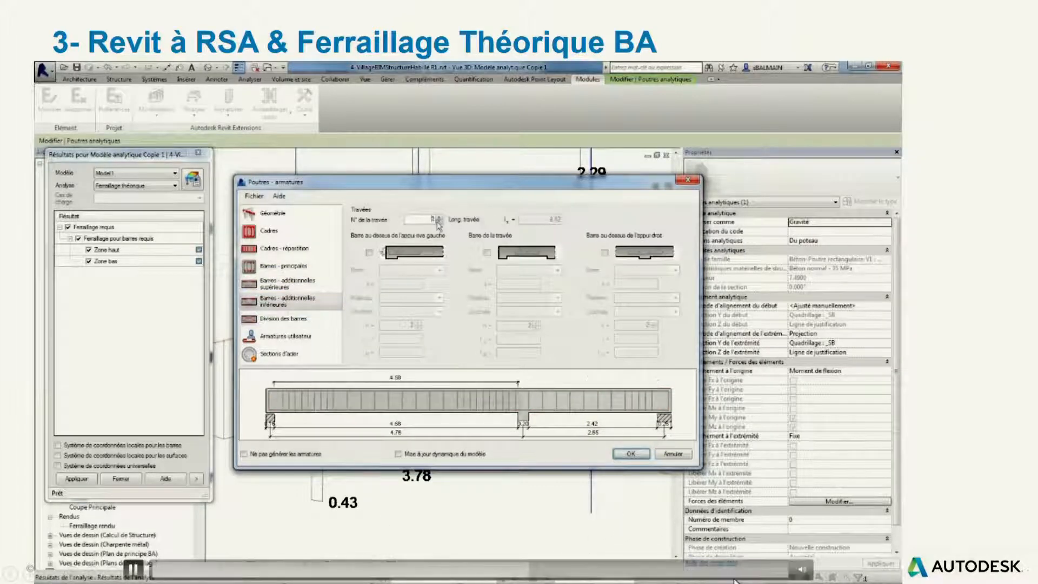
pyautogui.click(285, 319)
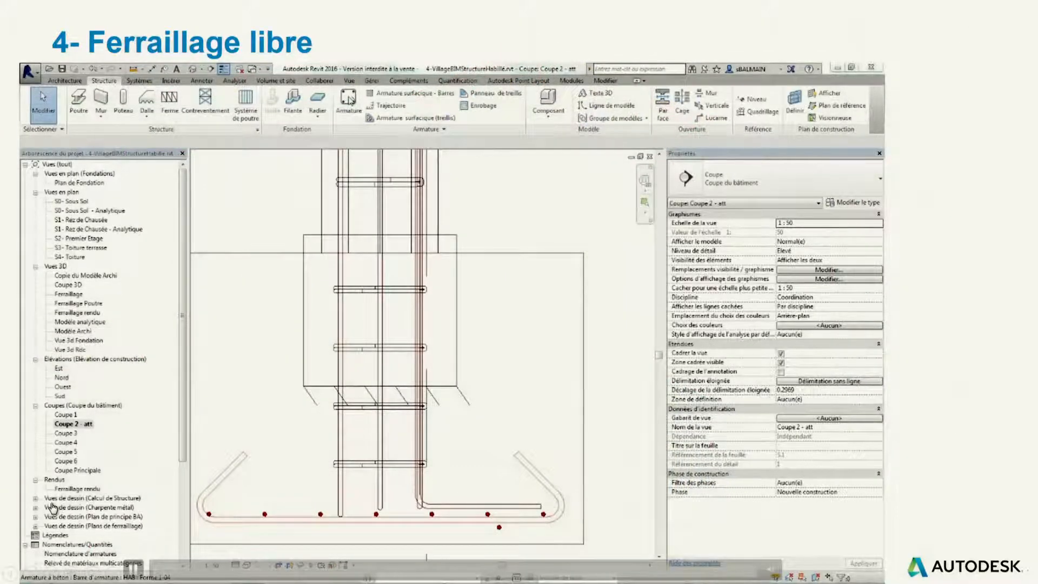
# - Sketch a free-form L-shaped HA8 bar along the footing's base and about 0.6 m up into the column in Coupe 2 - att
pyautogui.click(351, 101)
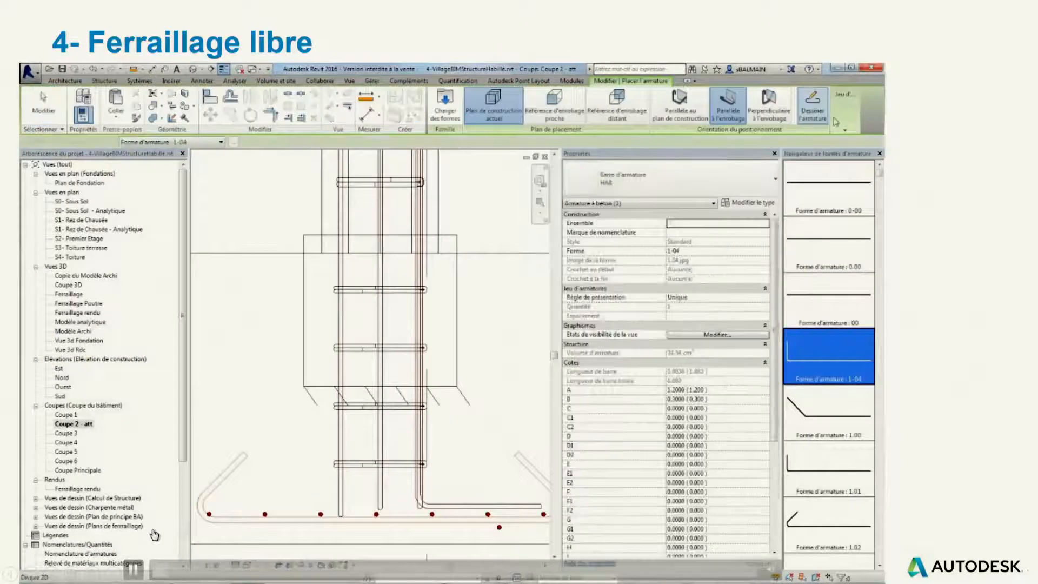
pyautogui.click(837, 120)
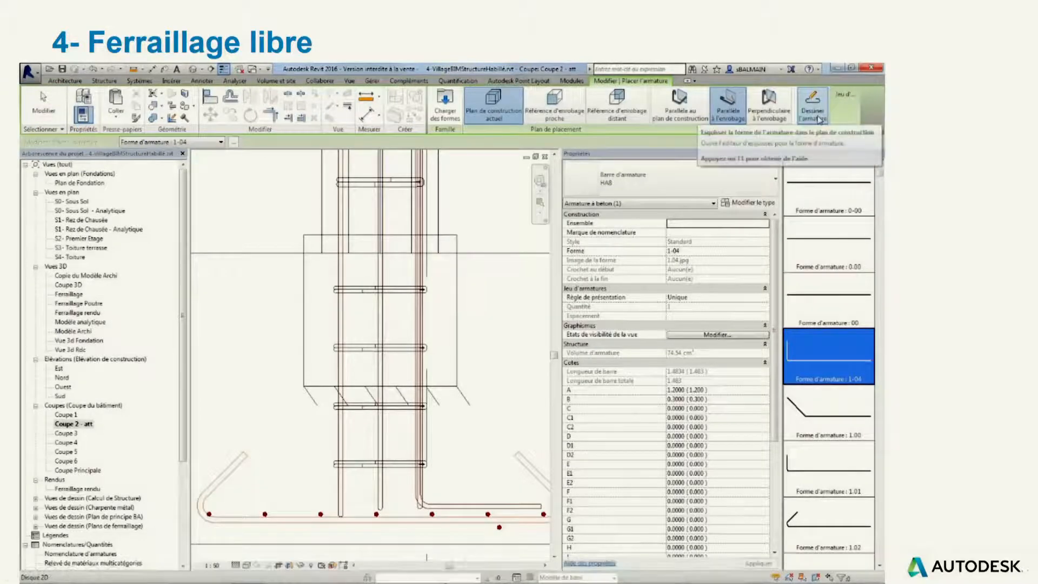
pyautogui.press('Escape')
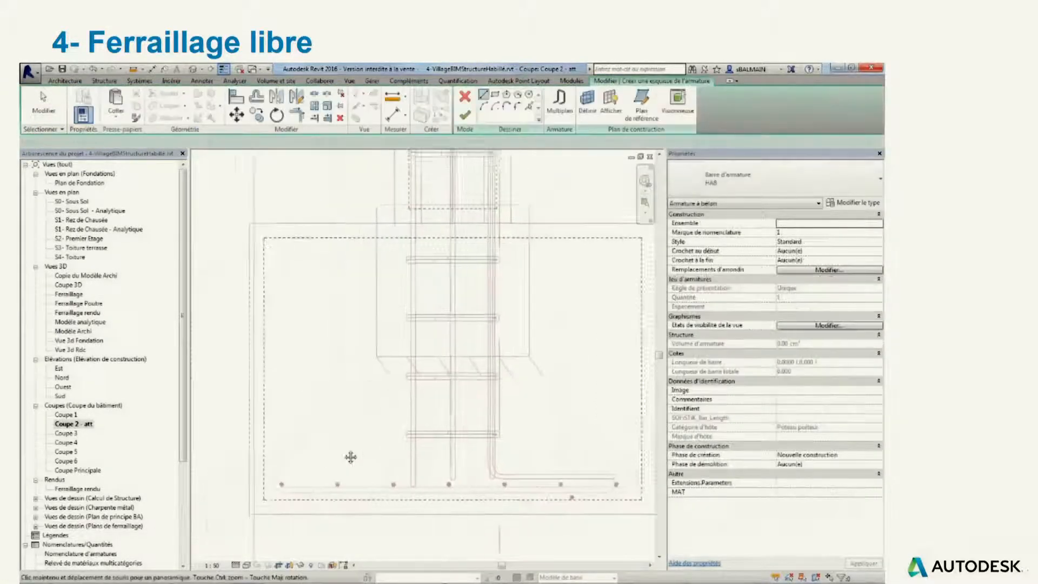
pyautogui.click(286, 473)
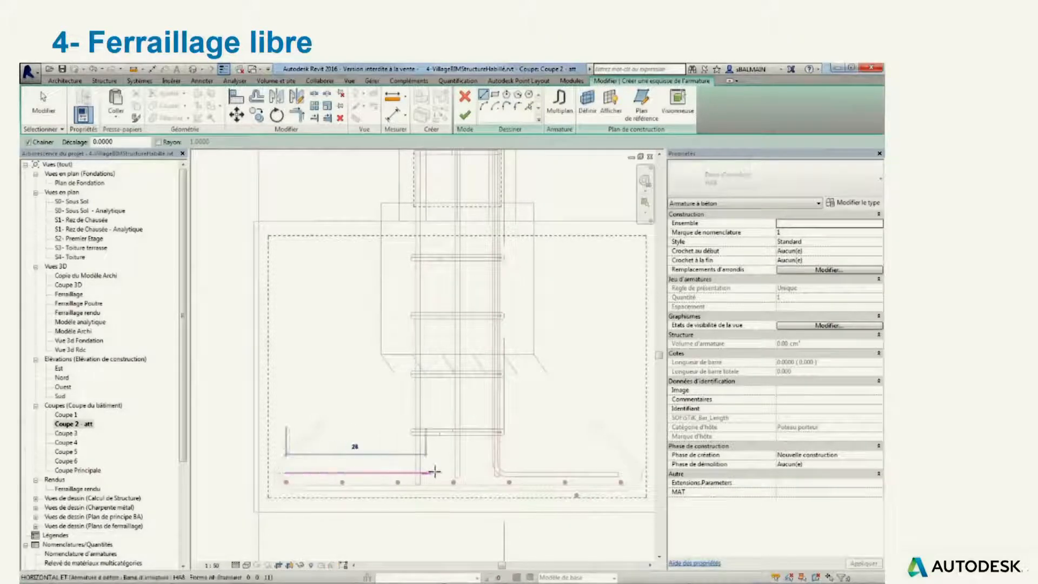
pyautogui.click(476, 472)
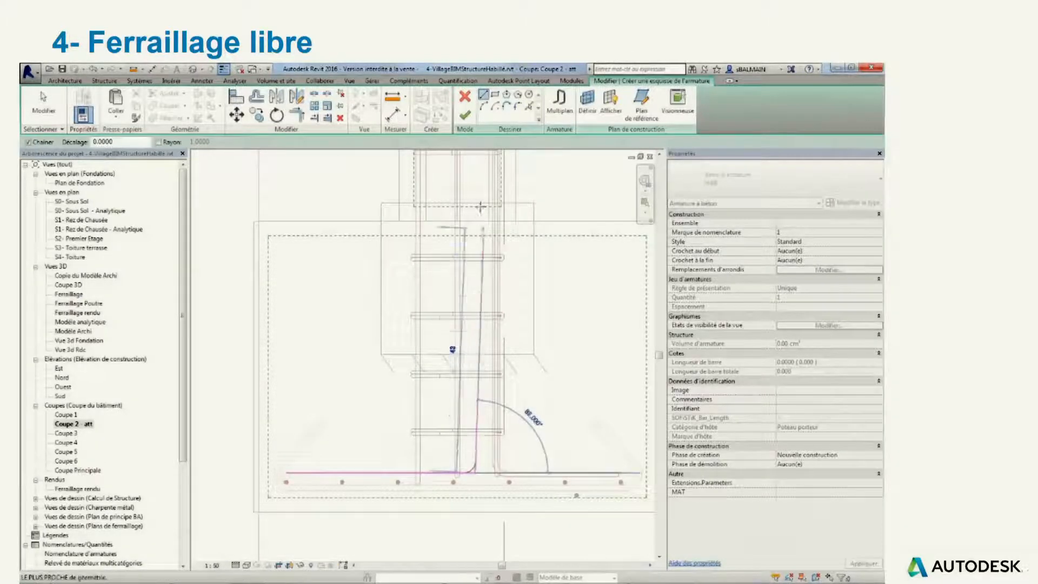
pyautogui.moveTo(483, 201); pyautogui.dragTo(480, 276, button='middle')
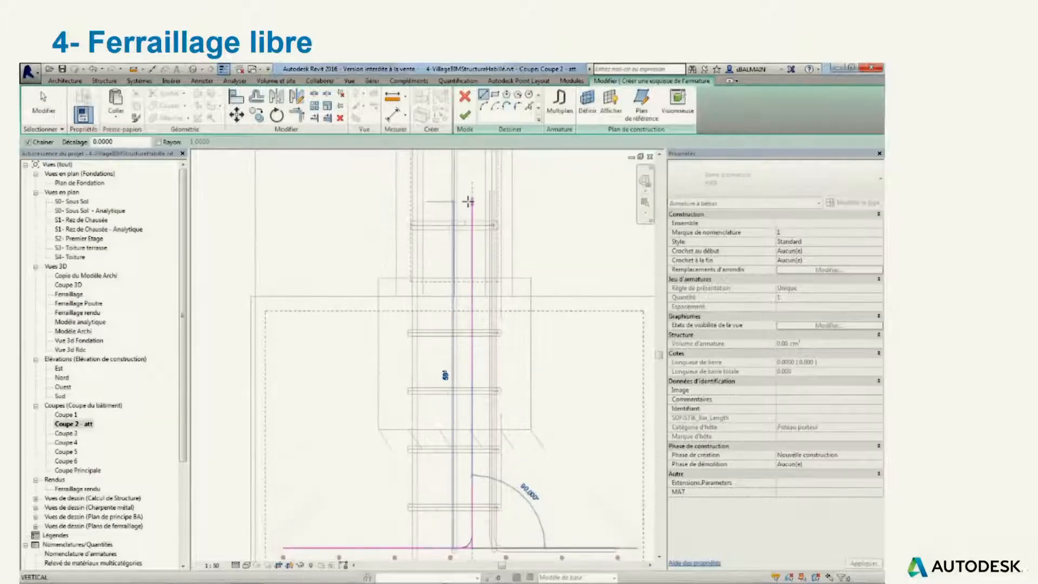
pyautogui.click(471, 201)
pyautogui.press('Escape')
pyautogui.press('Escape')
# - Move the bar sketch's vertical leg to the column's left-hand side and finish the reinforcement sketch
pyautogui.click(472, 366)
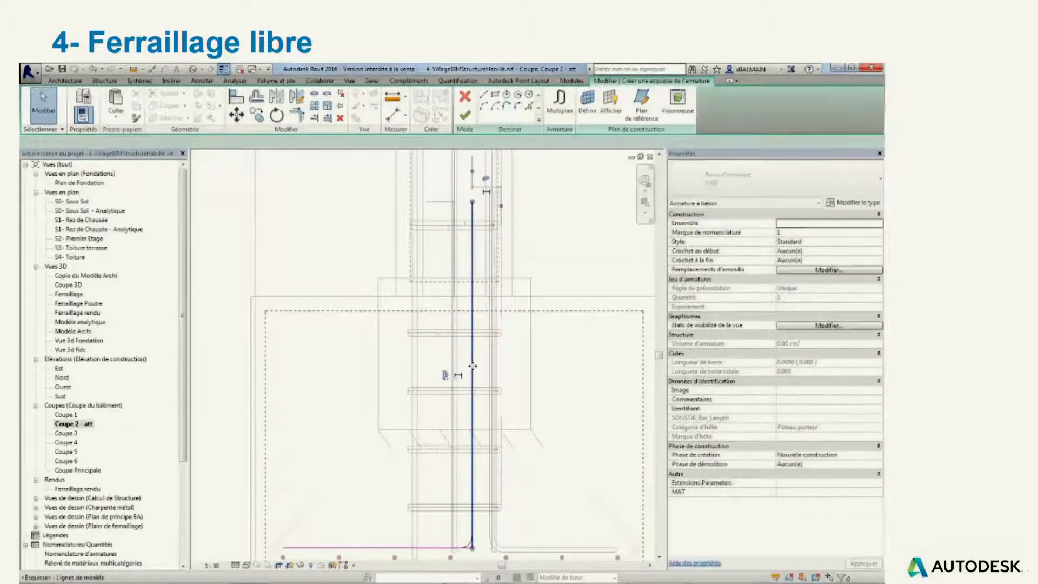
pyautogui.moveTo(471, 366); pyautogui.dragTo(423, 374)
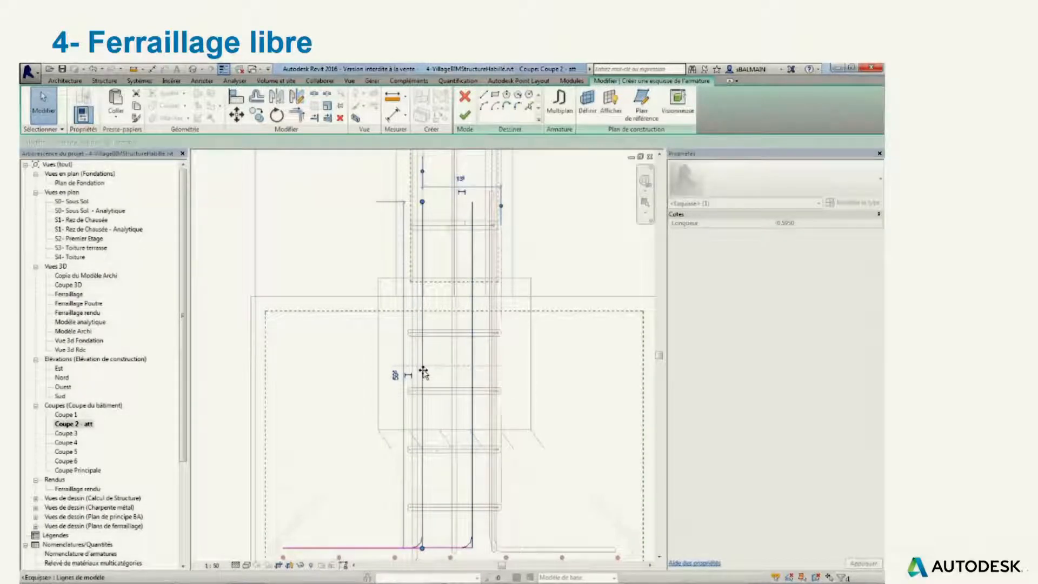
pyautogui.click(467, 115)
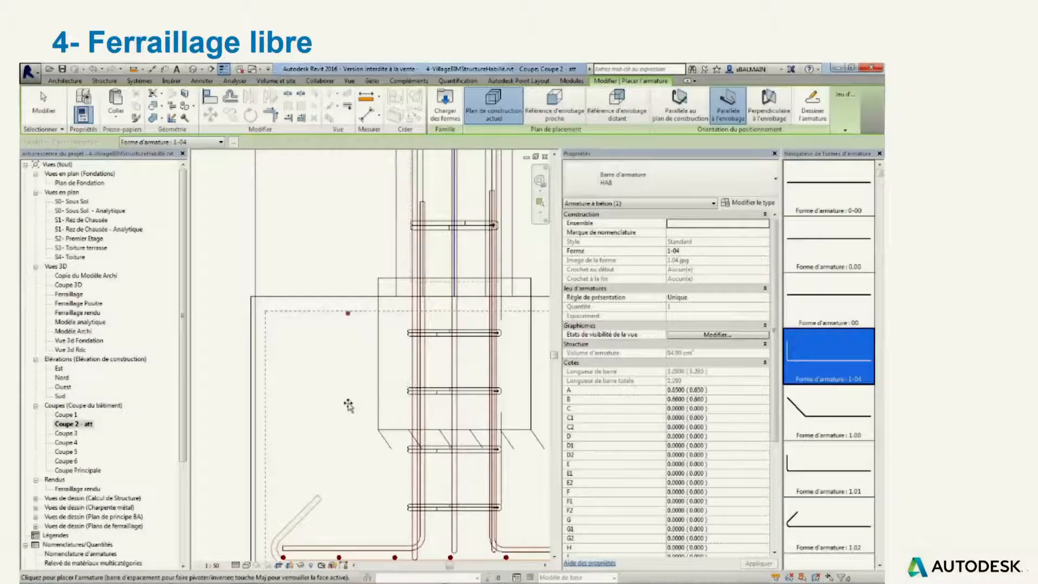
pyautogui.press('Escape')
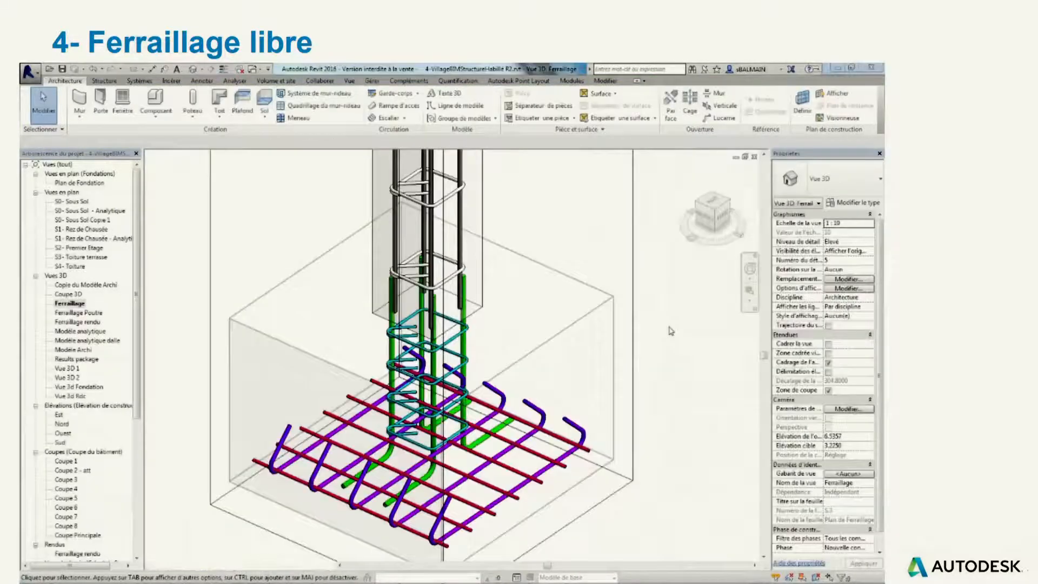
# - Examine the bar diameter colour filters and the HA8 surface pattern override of the Ferraillage 3D view
pyautogui.keyDown('shift'); pyautogui.moveTo(595, 450); pyautogui.dragTo(638, 452, button='middle'); pyautogui.keyUp('shift')
pyautogui.press('v')
pyautogui.press('g')
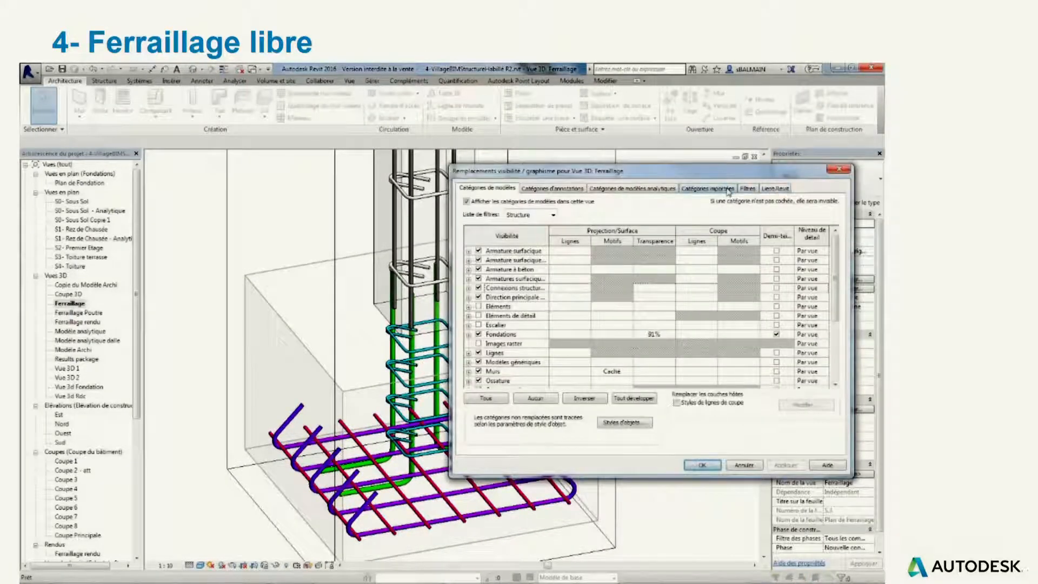
pyautogui.click(747, 190)
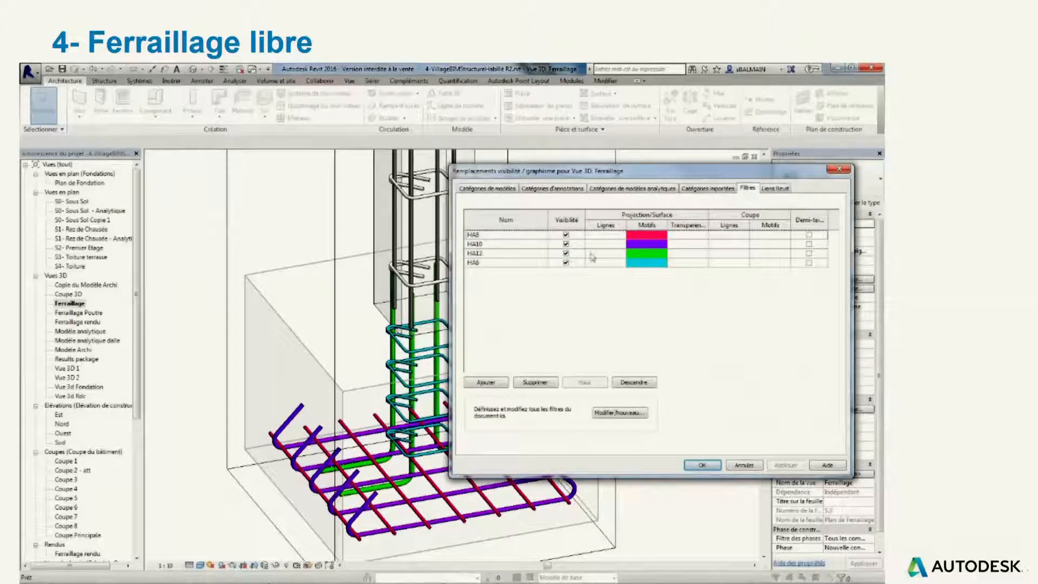
pyautogui.click(657, 234)
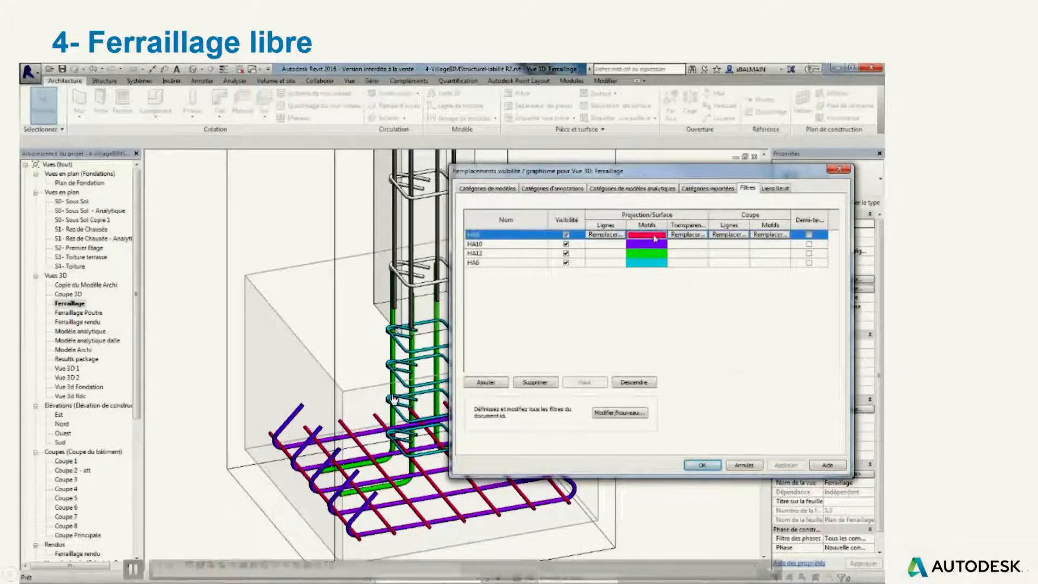
pyautogui.click(658, 235)
pyautogui.click(720, 363)
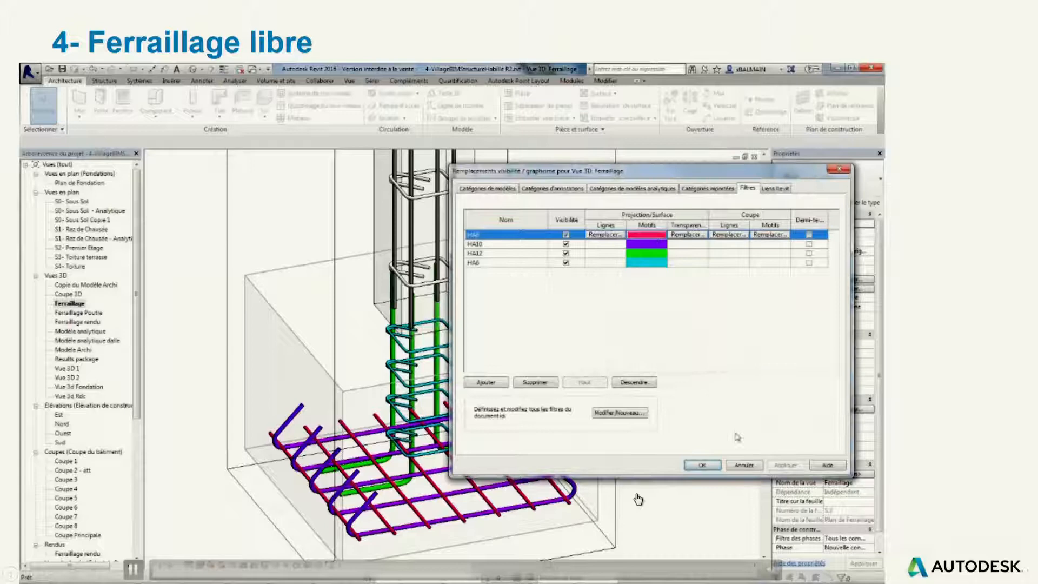
pyautogui.click(745, 465)
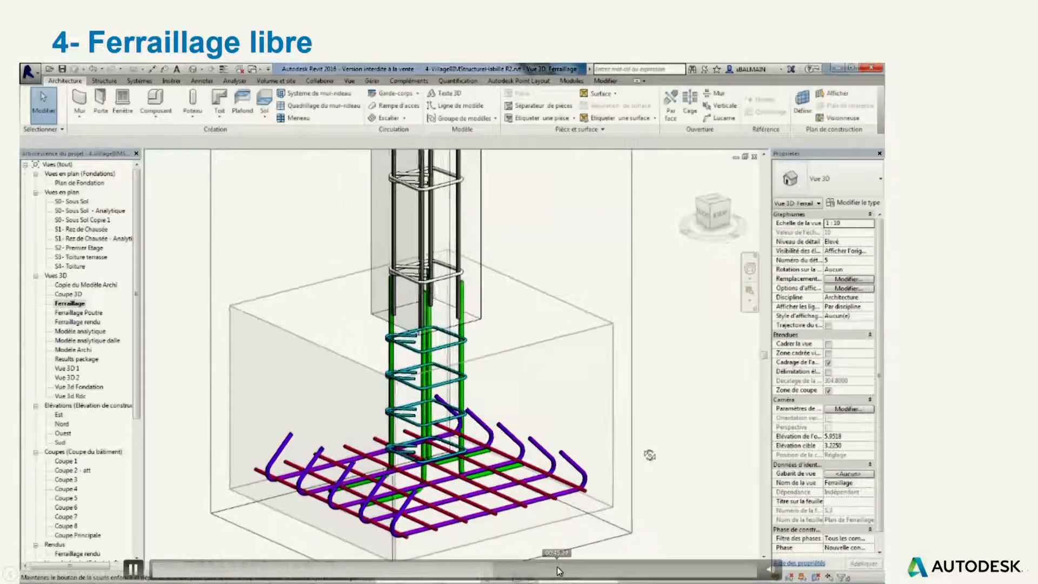
pyautogui.click(643, 569)
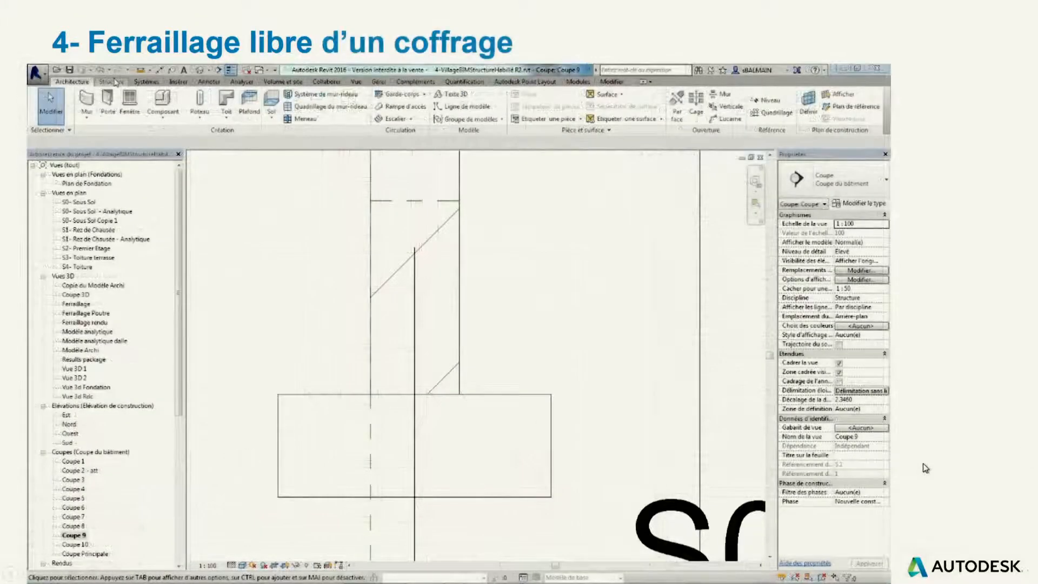
pyautogui.click(926, 468)
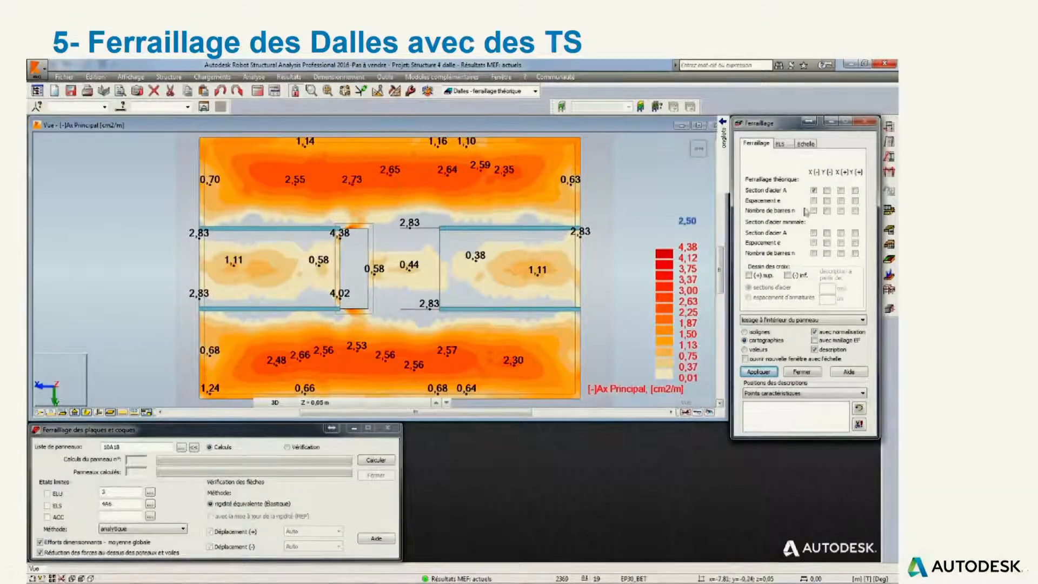
pyautogui.click(444, 574)
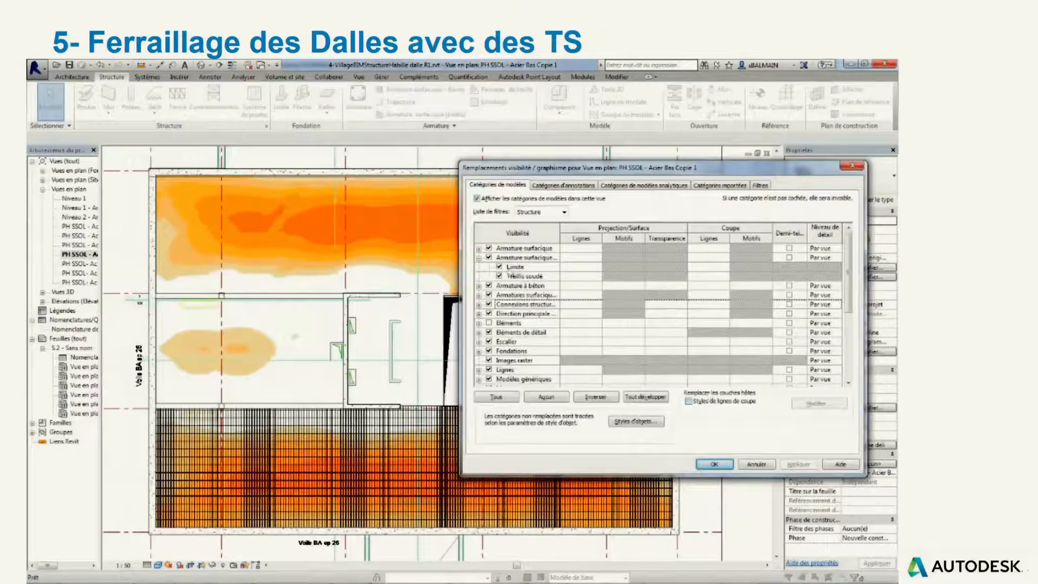
# - Hide the welded mesh (Treillis soudé) subcategory of the fabric reinforcement in the PH SSOL - Acier Bas Copie 1 plan
pyautogui.click(500, 277)
pyautogui.click(795, 464)
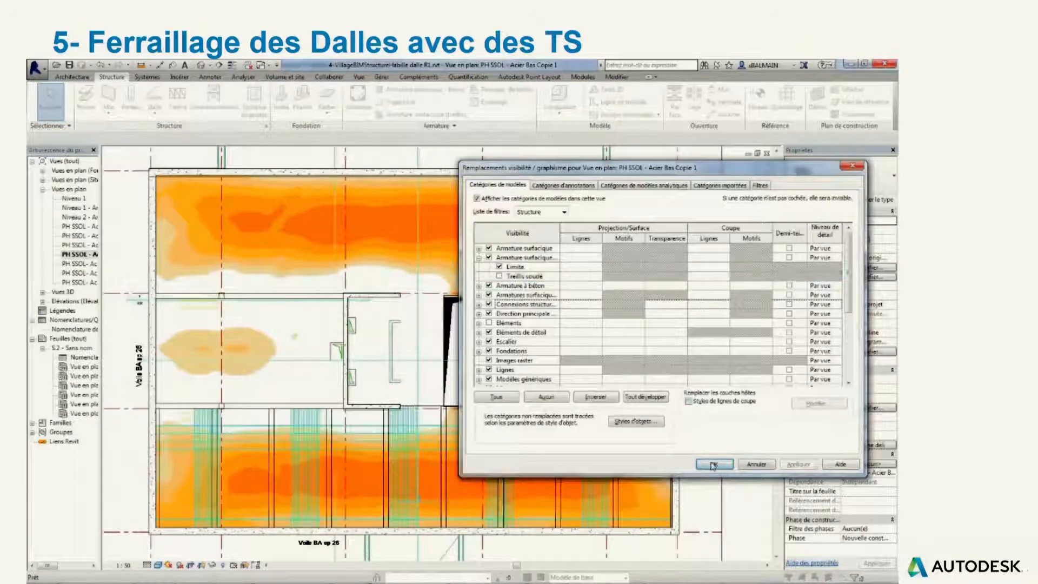
pyautogui.click(714, 464)
# - Place welded mesh symbols on successive mesh panels of the lower slab strip in the PH SSOL - Acier Bas Copie 1 plan
pyautogui.click(210, 77)
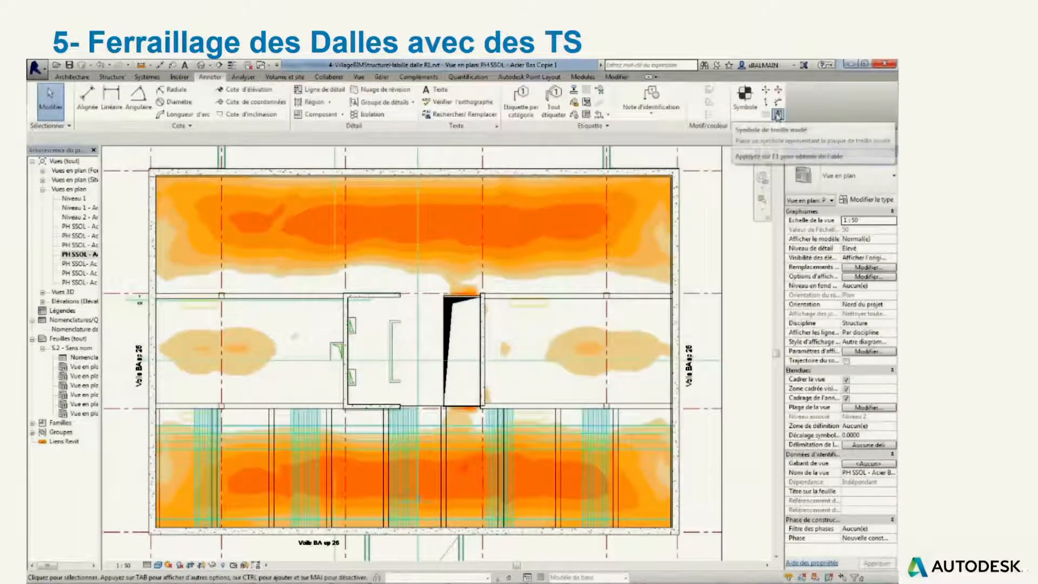
pyautogui.click(777, 116)
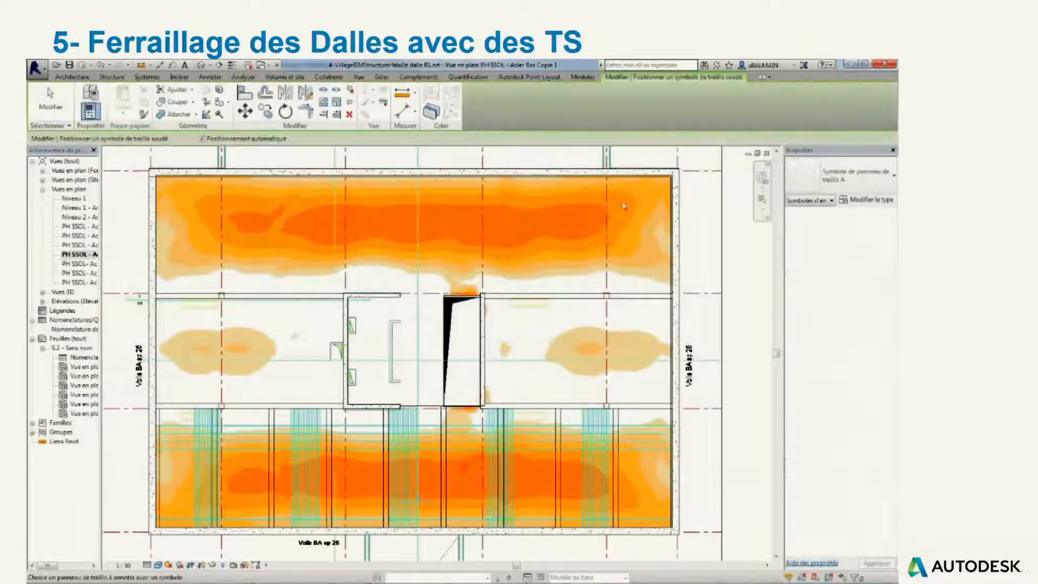
pyautogui.click(192, 457)
pyautogui.click(238, 463)
pyautogui.click(298, 464)
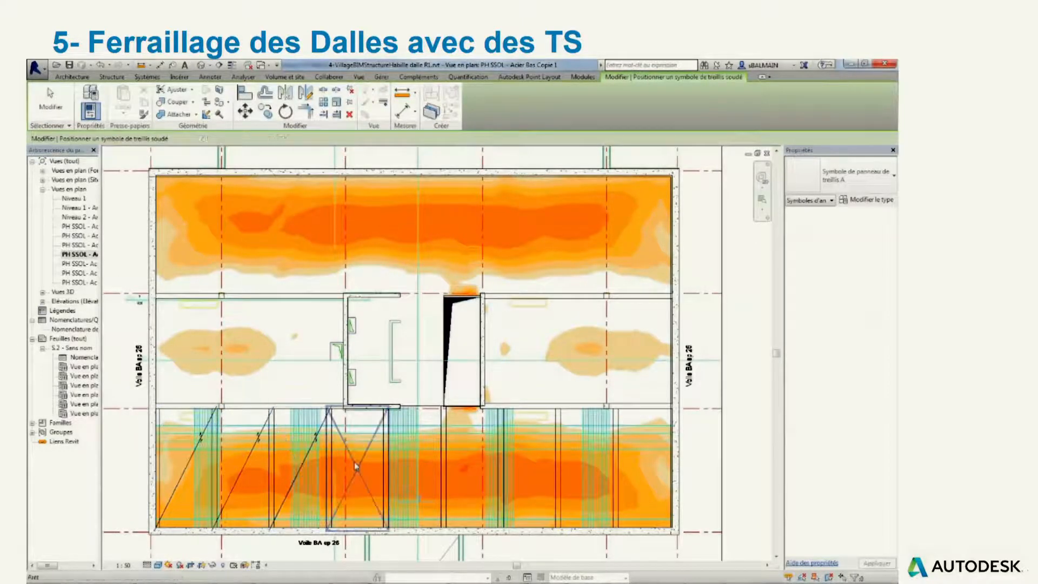
pyautogui.click(356, 466)
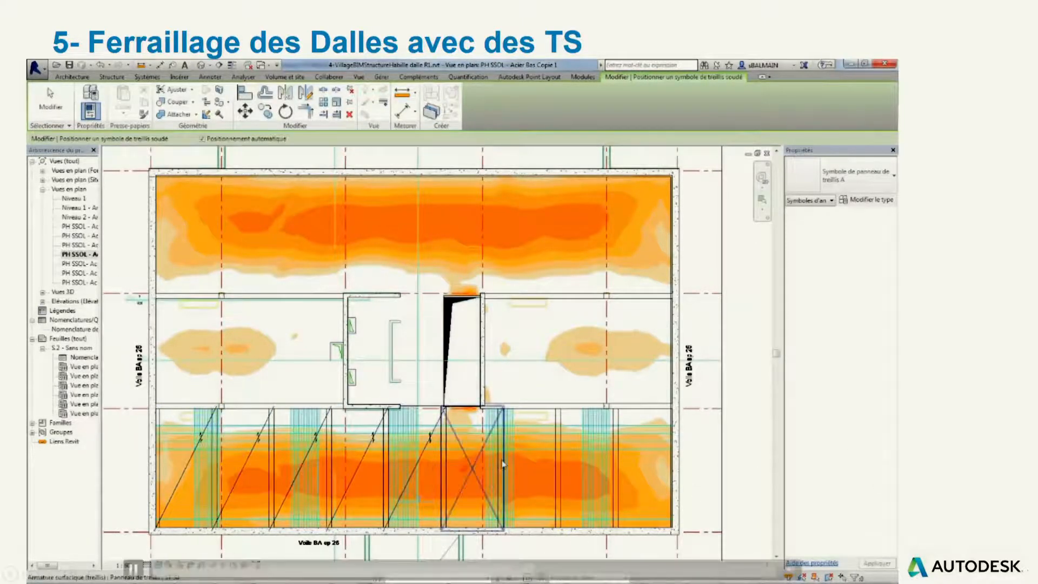
pyautogui.click(613, 569)
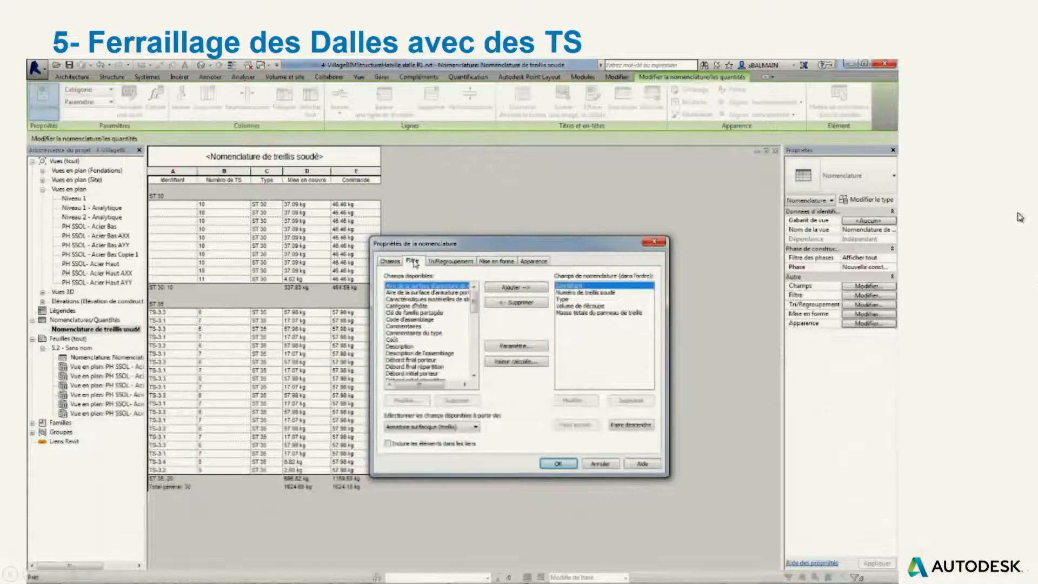
pyautogui.click(717, 571)
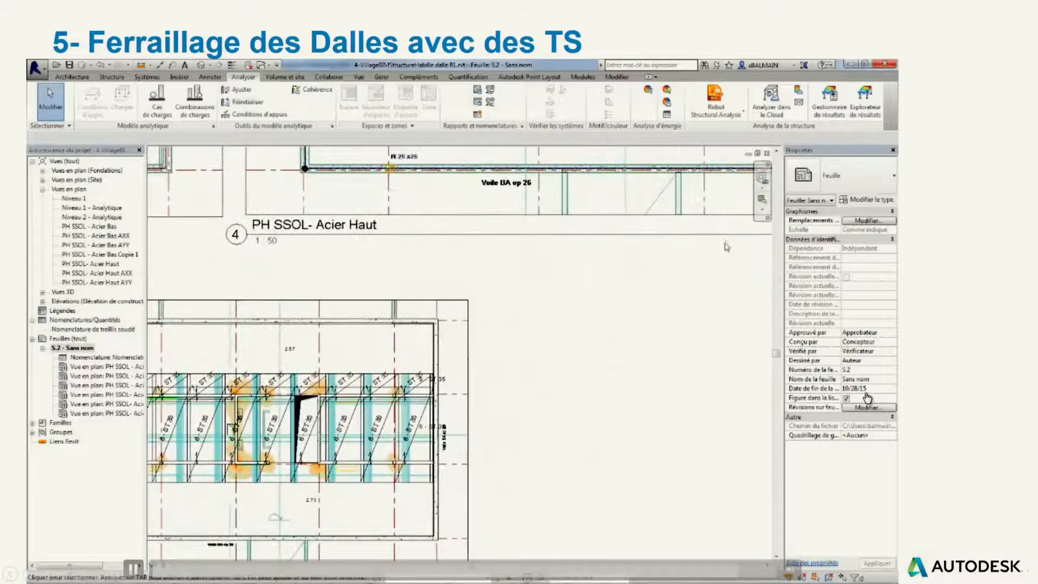
pyautogui.click(1010, 423)
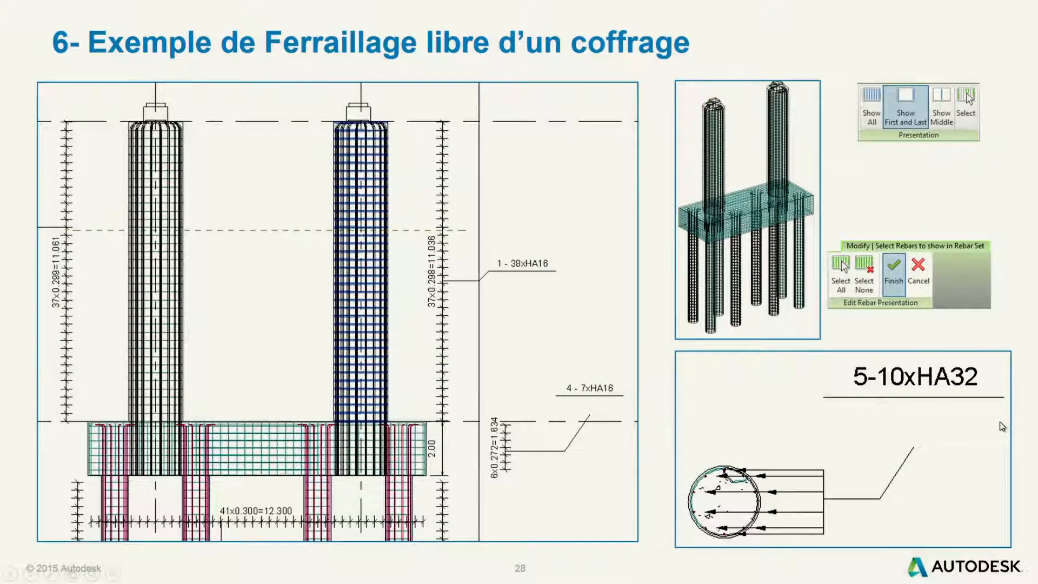
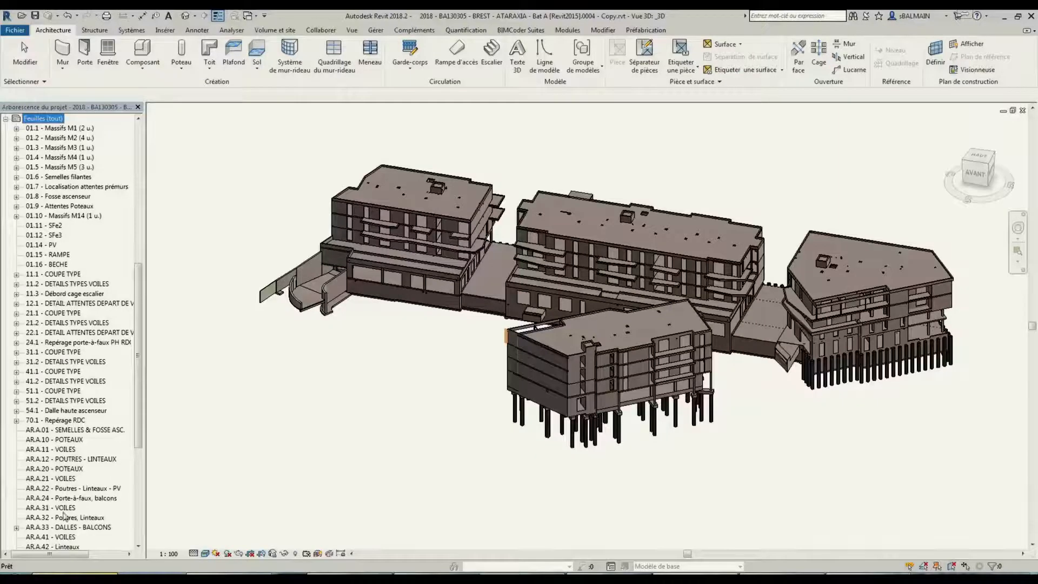
# - Open the sheet ST.A.10 - PH R-1 and examine the dimensions and annotations of its formwork plan
pyautogui.click(65, 527)
pyautogui.scroll(-5, 67, 533)
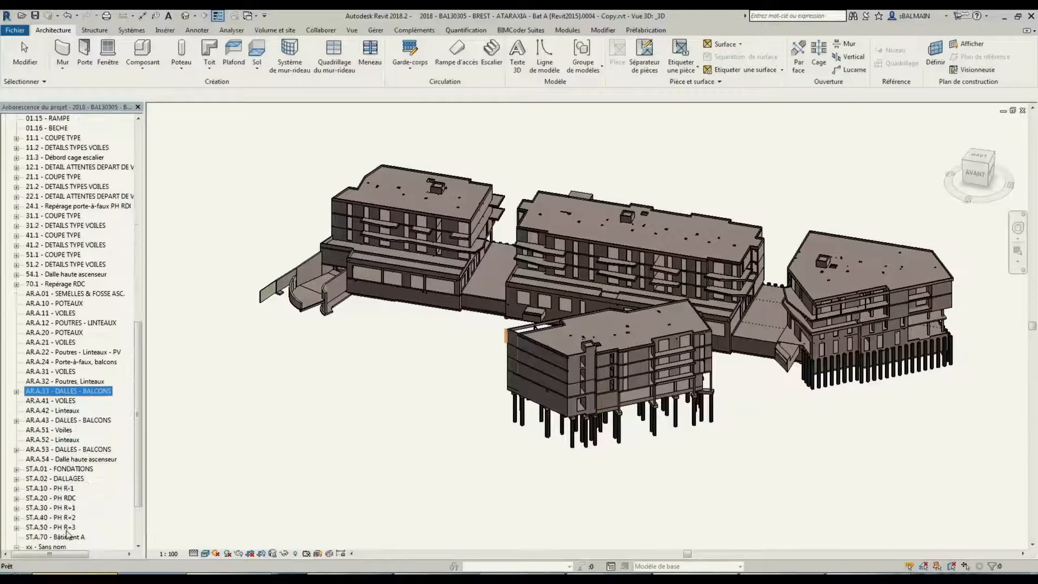
pyautogui.click(72, 489)
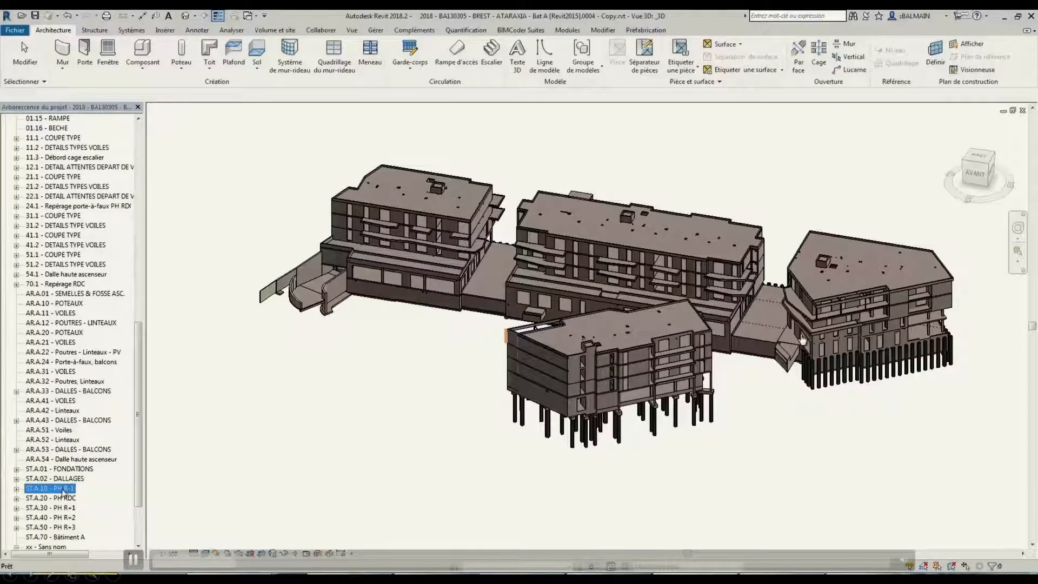
pyautogui.doubleClick(63, 489)
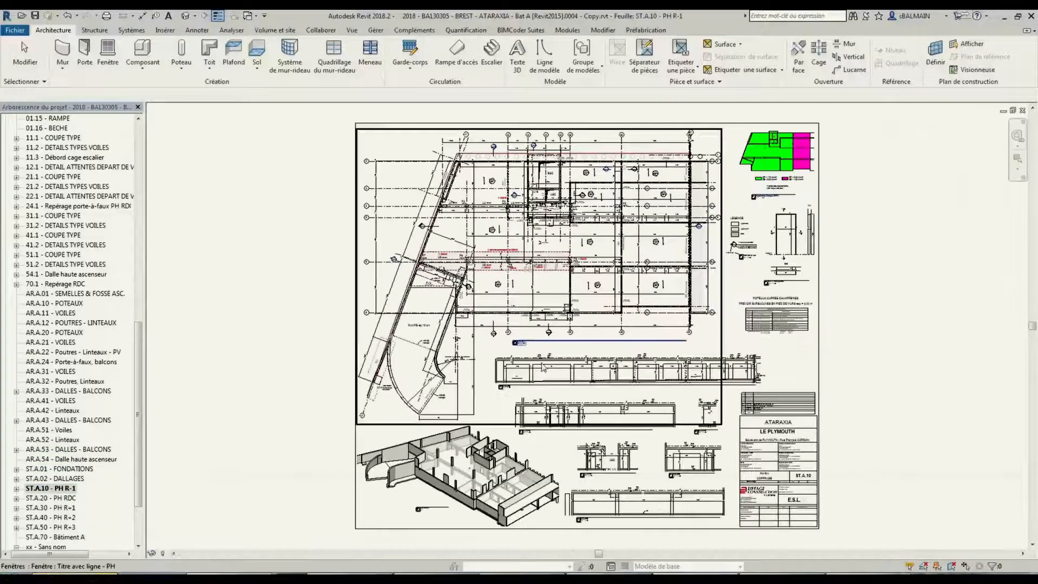
pyautogui.scroll(4, 494, 277)
pyautogui.scroll(5, 494, 277)
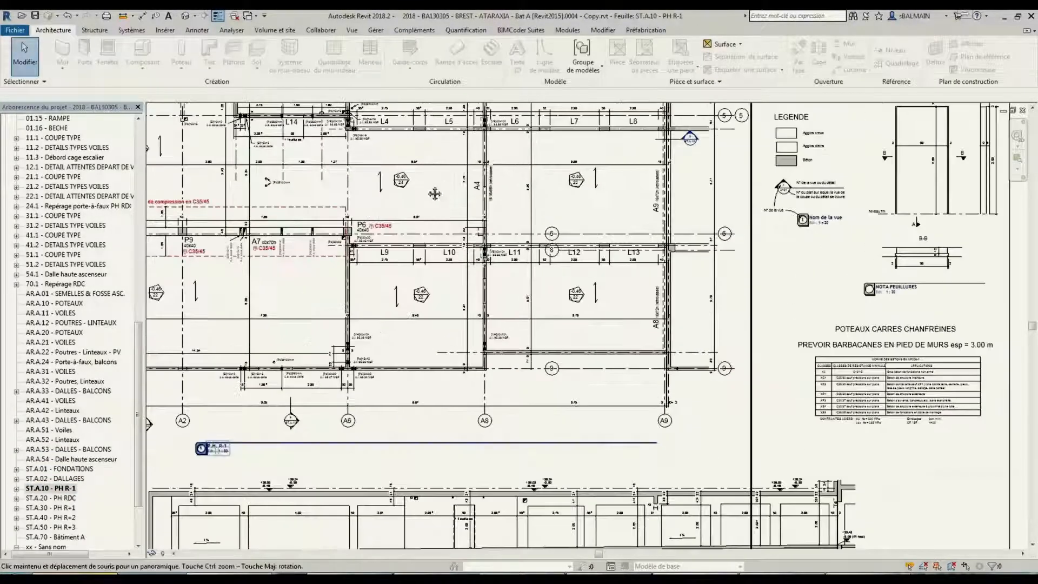
pyautogui.scroll(1, 349, 345)
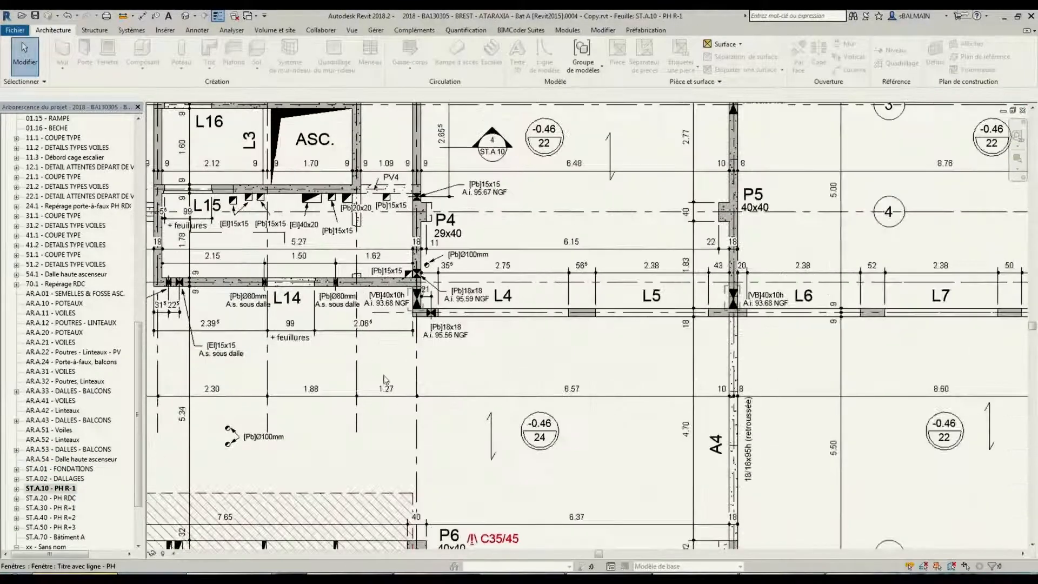
pyautogui.scroll(2, 426, 301)
pyautogui.scroll(-7, 585, 327)
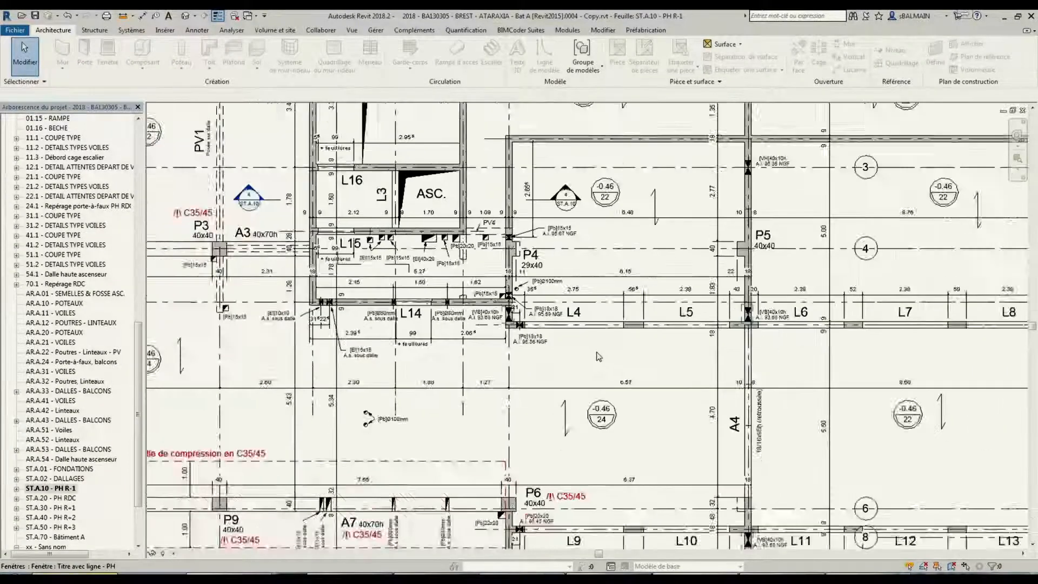
# - Examine the 1:50 sections, the title block and the 3D view on the sheet ST.A.10 - PH R-1
pyautogui.moveTo(525, 463); pyautogui.dragTo(401, 229, button='middle')
pyautogui.scroll(4, 460, 487)
pyautogui.scroll(-3, 528, 341)
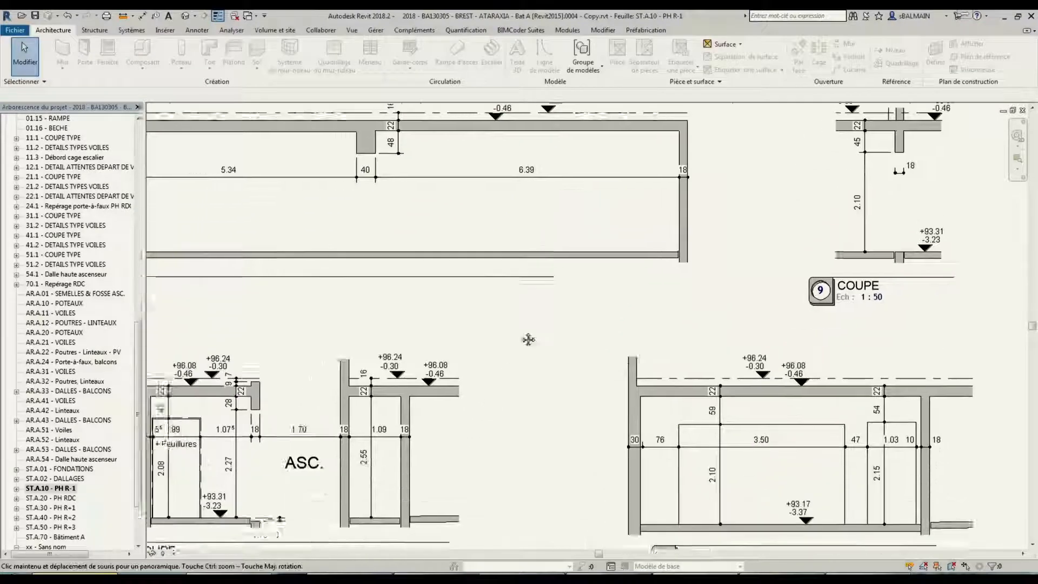
pyautogui.scroll(-2, 591, 410)
pyautogui.scroll(-1, 611, 450)
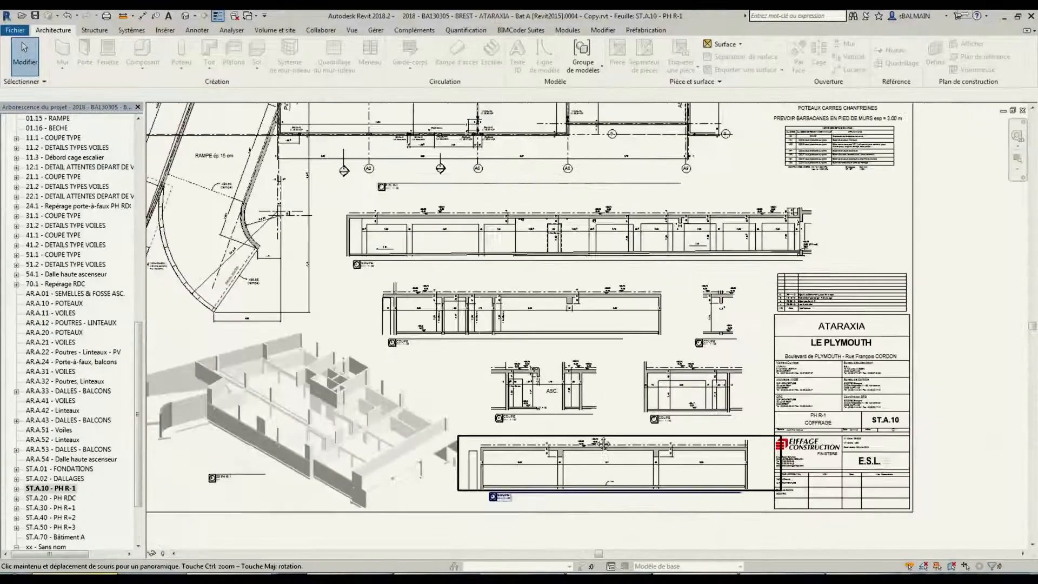
pyautogui.scroll(4, 672, 268)
pyautogui.scroll(3, 672, 267)
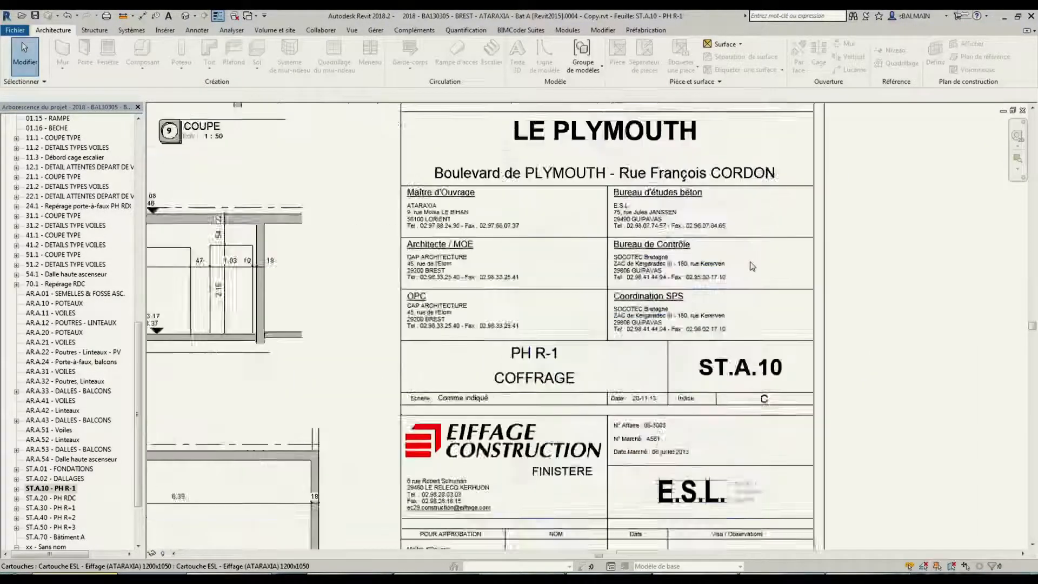
pyautogui.scroll(-3, 721, 485)
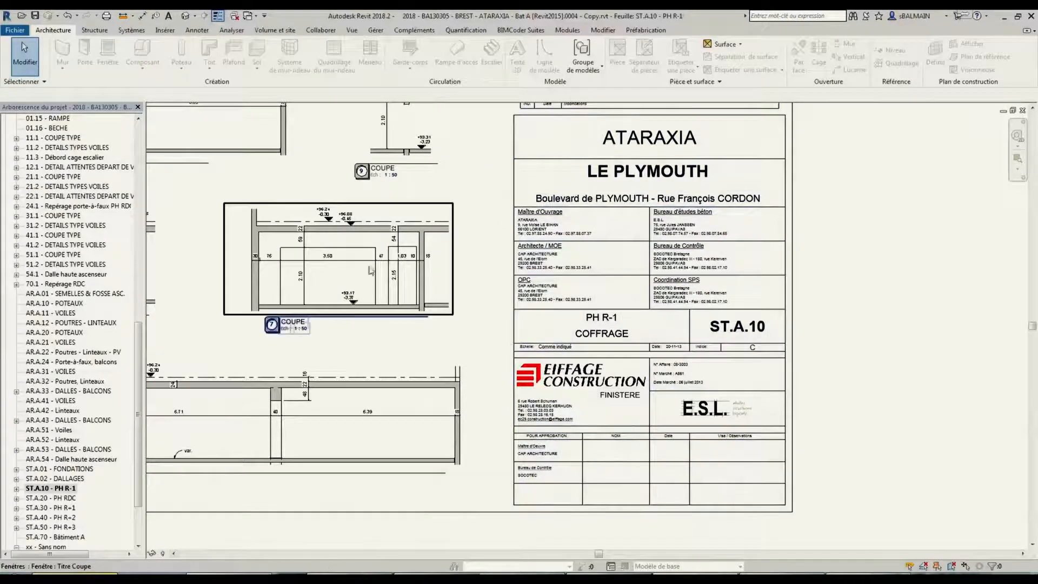
pyautogui.moveTo(501, 330); pyautogui.dragTo(792, 406, button='middle')
pyautogui.moveTo(372, 335); pyautogui.dragTo(389, 335, button='middle')
pyautogui.scroll(-6, 388, 336)
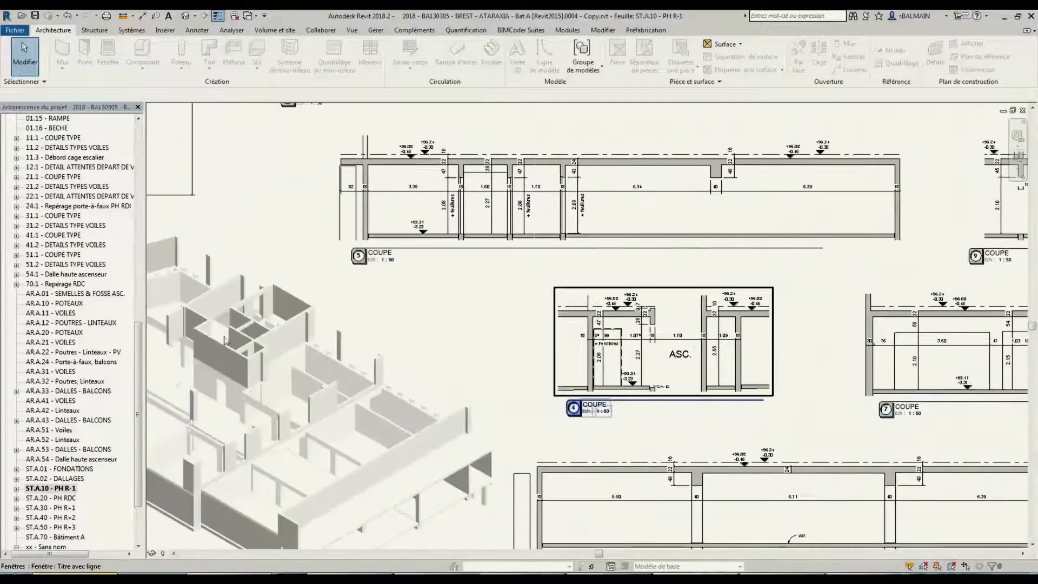
pyautogui.moveTo(331, 253); pyautogui.dragTo(380, 402, button='middle')
# - Open the sheet ST.A.20 - PH RDC and examine its sections and formwork plan
pyautogui.click(63, 499)
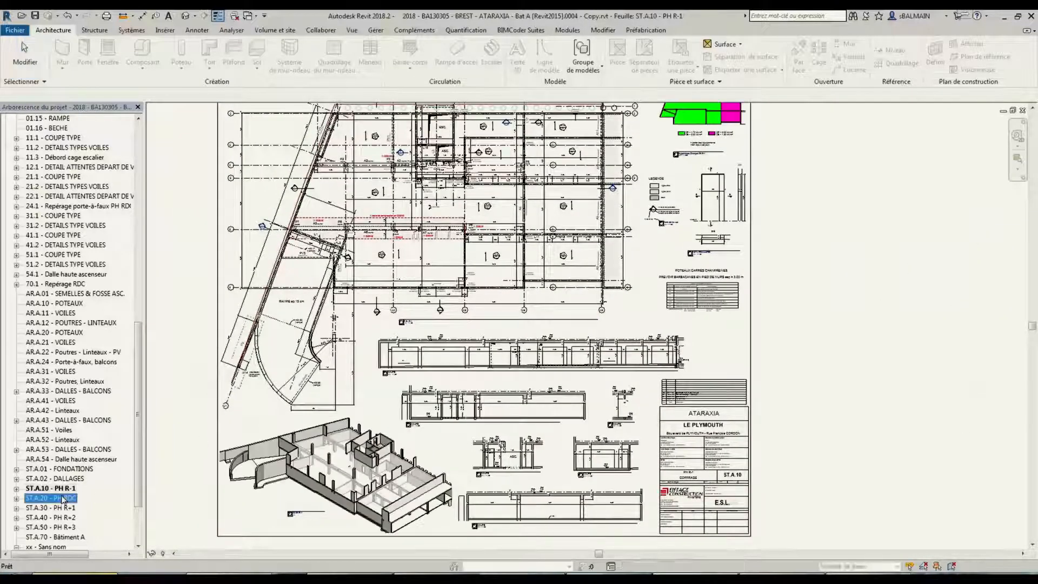
pyautogui.doubleClick(62, 500)
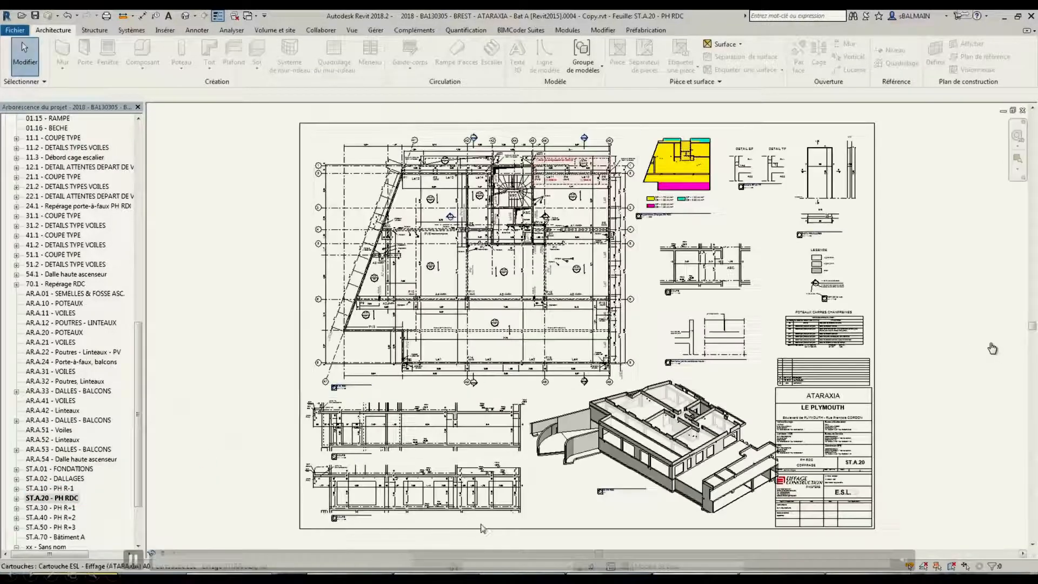
pyautogui.scroll(4, 422, 508)
pyautogui.scroll(5, 290, 366)
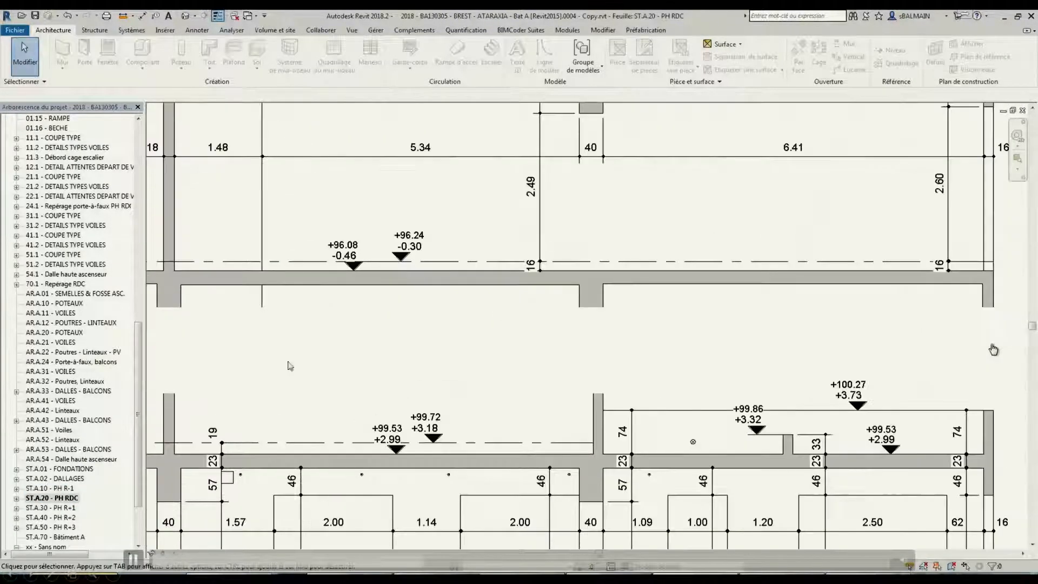
pyautogui.moveTo(554, 314); pyautogui.dragTo(295, 513, button='middle')
pyautogui.moveTo(612, 225); pyautogui.dragTo(361, 500, button='middle')
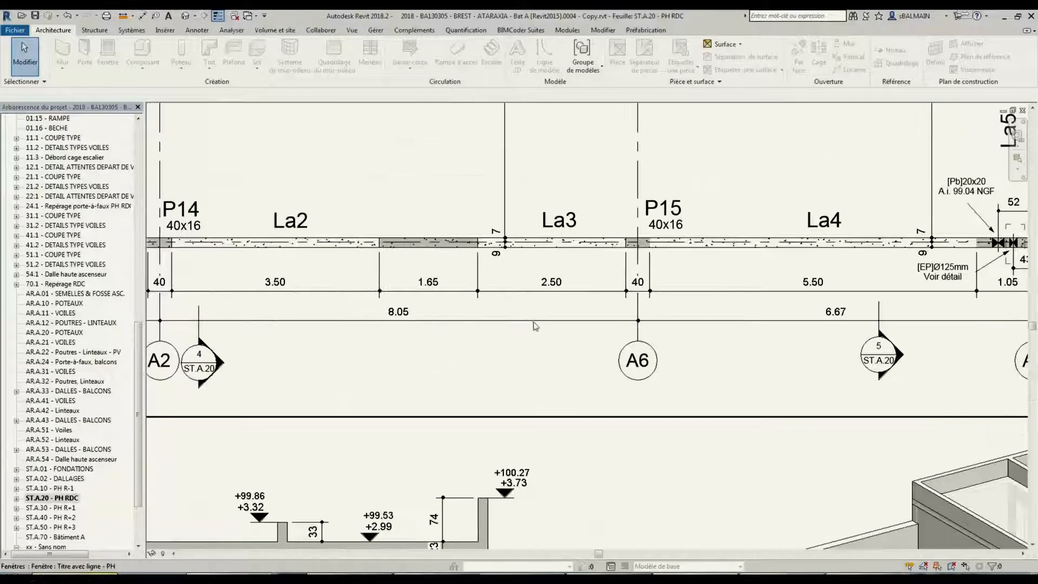
pyautogui.scroll(-8, 534, 326)
pyautogui.moveTo(509, 287); pyautogui.dragTo(428, 333, button='middle')
# - Open the formwork sheets ST.A.30 - PH R+1 and ST.A.50 - PH R+3 one after the other
pyautogui.doubleClick(66, 508)
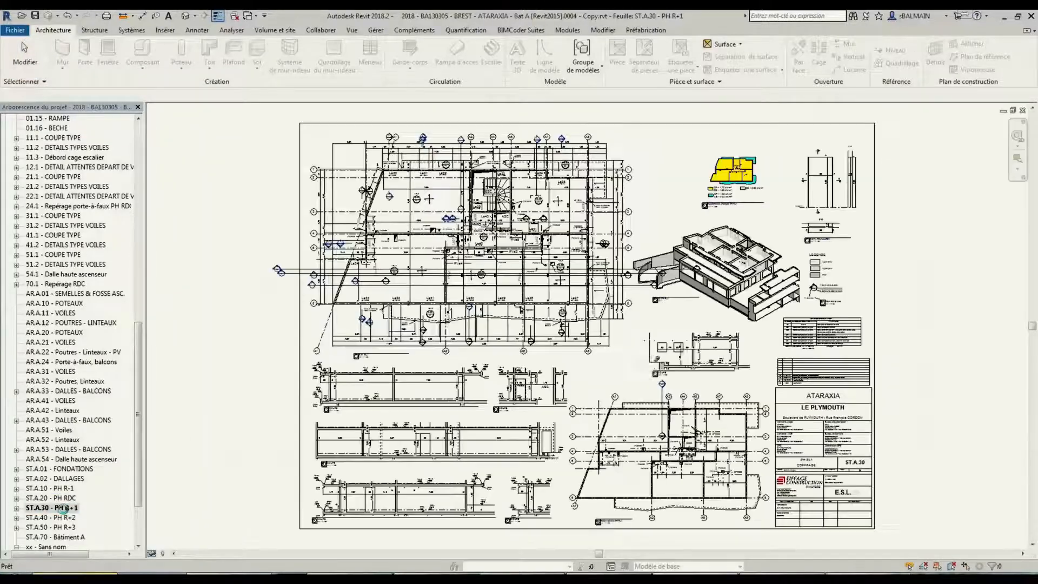
pyautogui.click(70, 528)
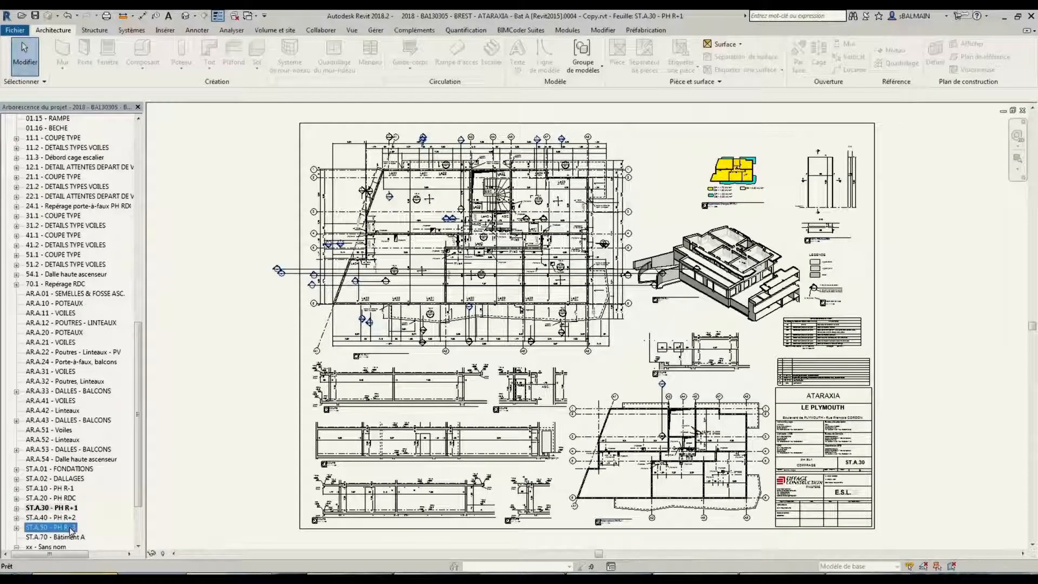
pyautogui.doubleClick(70, 528)
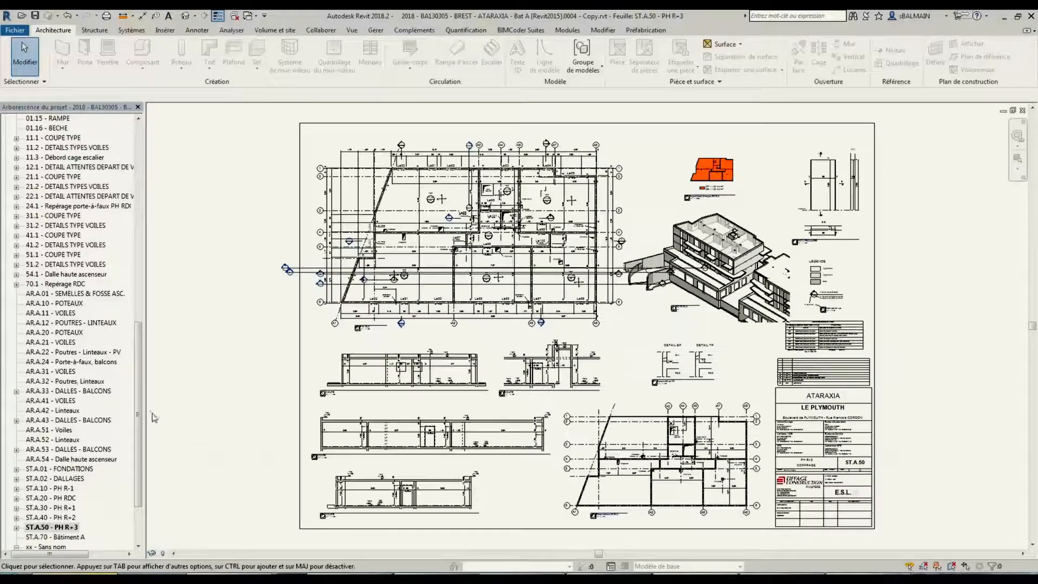
# - Activate the floor plan view placed on the sheet ST.A.50 - PH R+3 for editing
pyautogui.moveTo(139, 410); pyautogui.dragTo(139, 212)
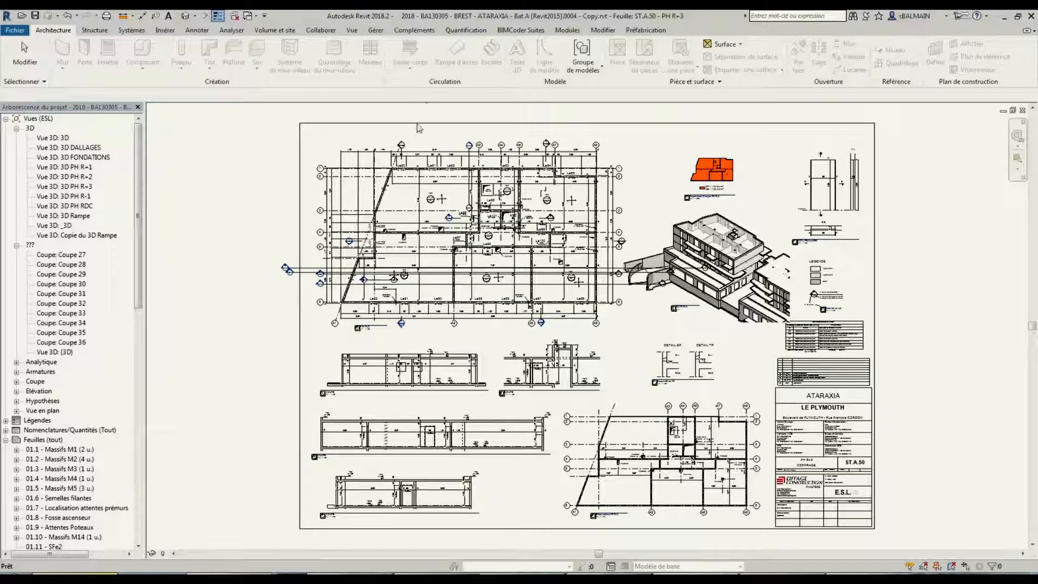
pyautogui.doubleClick(470, 174)
pyautogui.scroll(3, 498, 157)
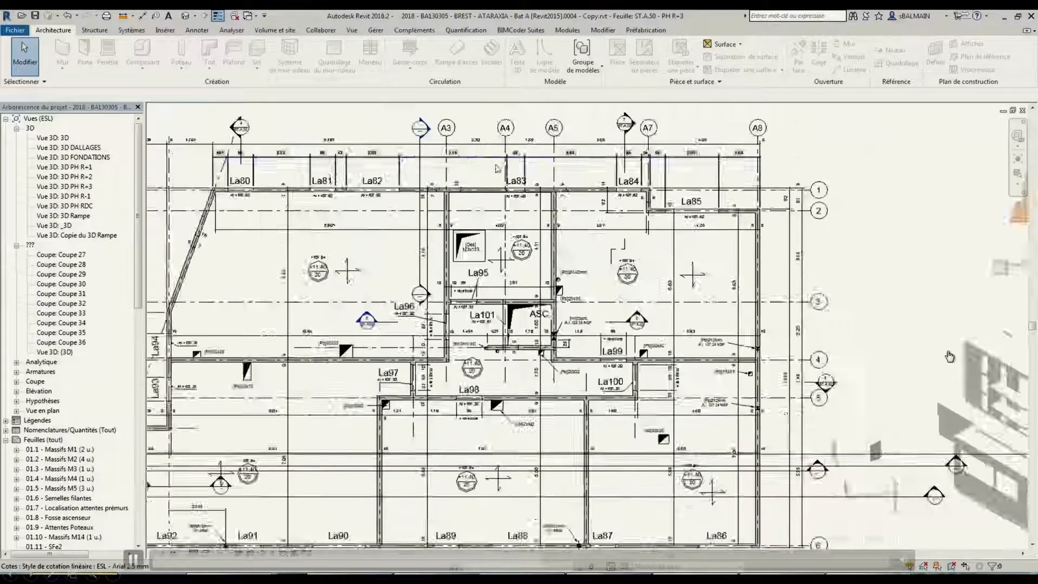
pyautogui.scroll(3, 496, 168)
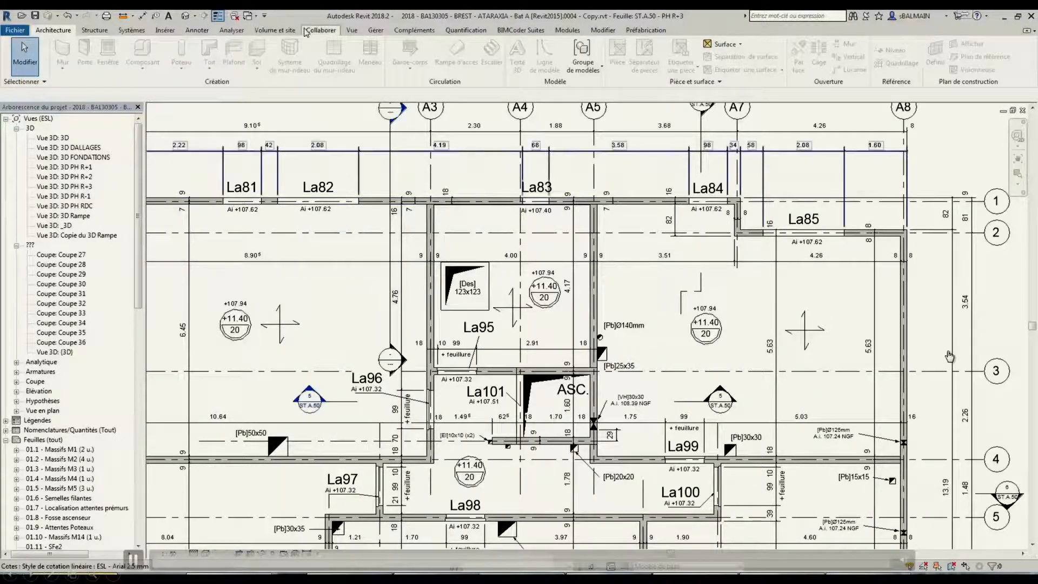
# - Draw a vertical section across the whole plan along grid A2, looking towards grid A8, with its view depth ending just past A8
pyautogui.click(353, 30)
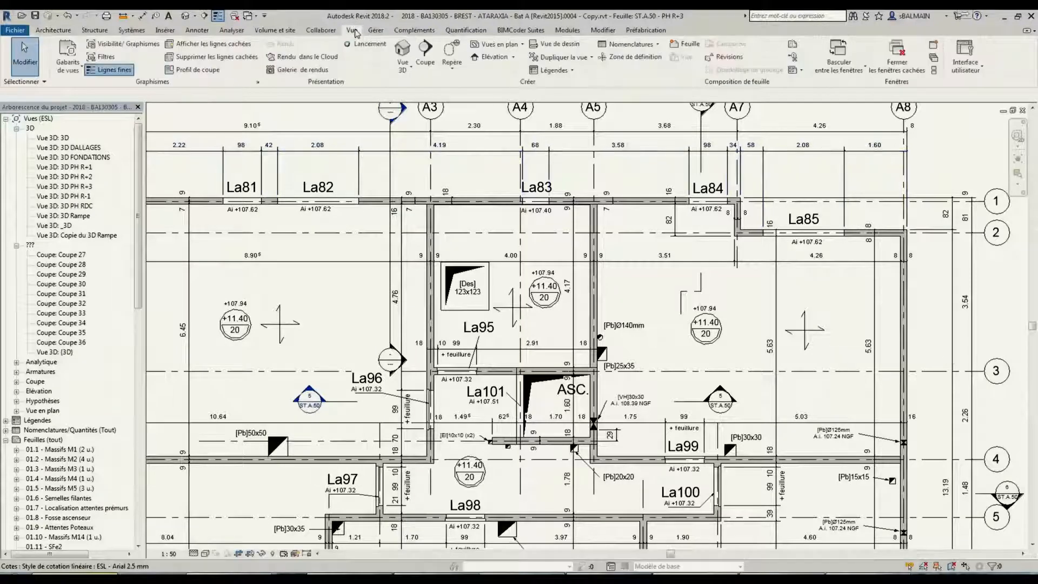
pyautogui.click(426, 54)
pyautogui.scroll(-6, 334, 245)
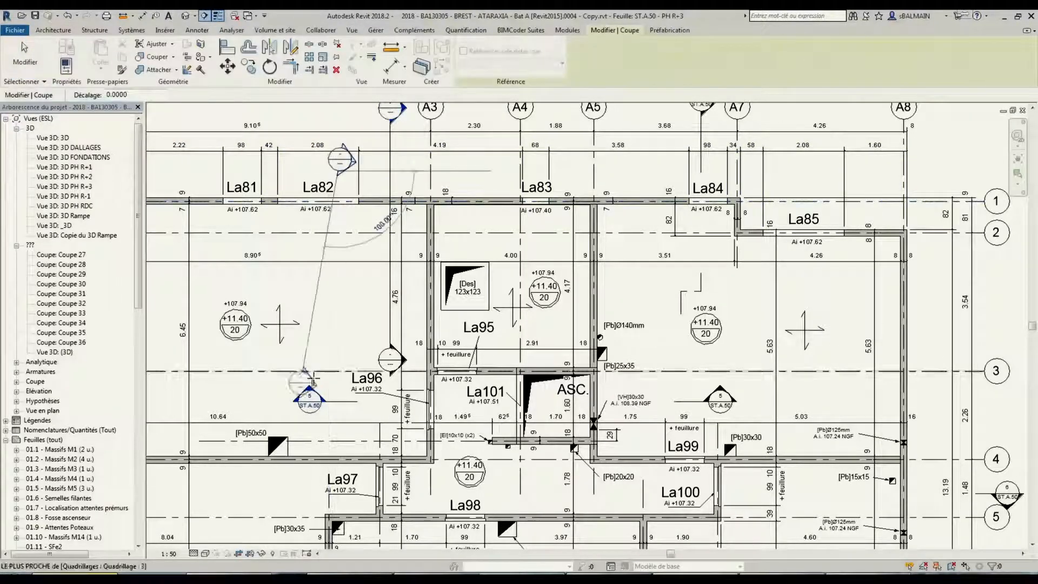
pyautogui.moveTo(334, 245); pyautogui.dragTo(329, 211, button='middle')
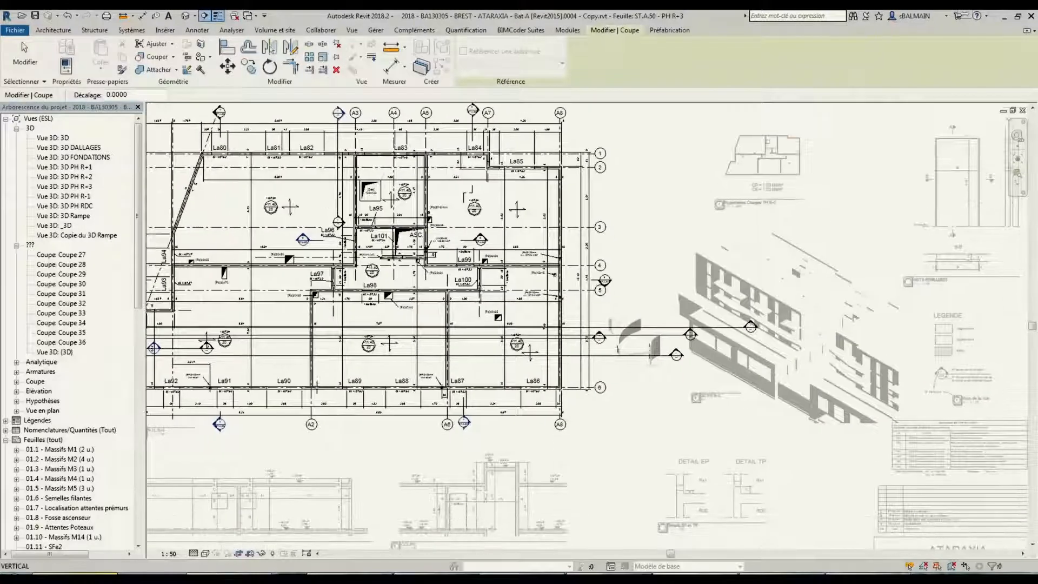
pyautogui.click(316, 447)
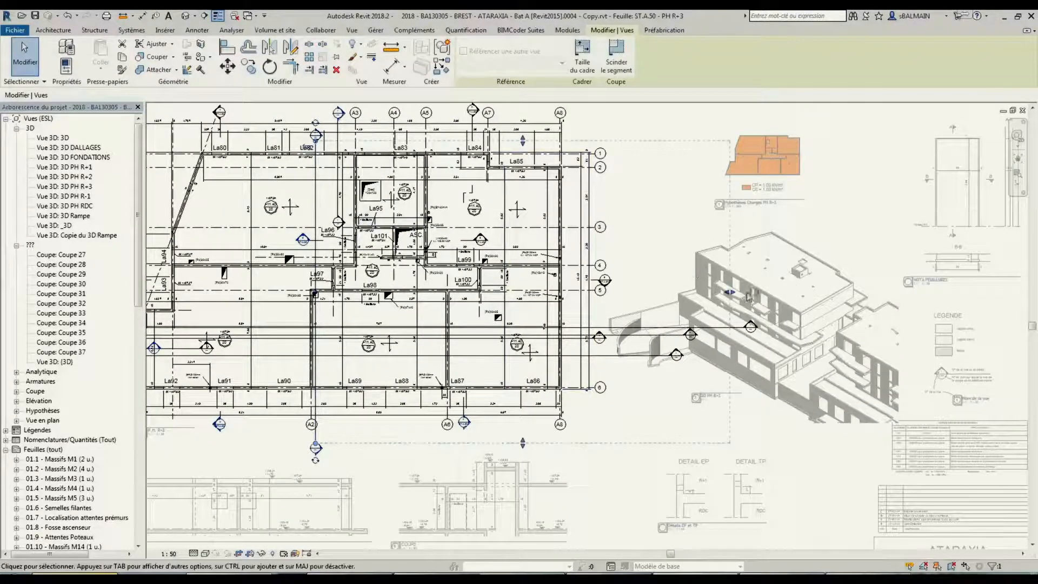
pyautogui.press('Escape')
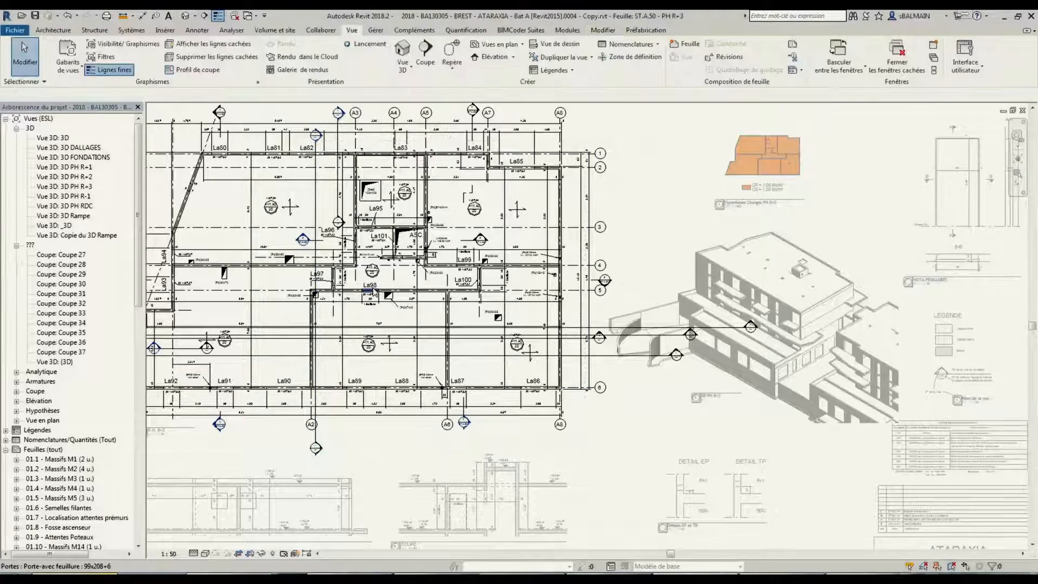
pyautogui.click(316, 243)
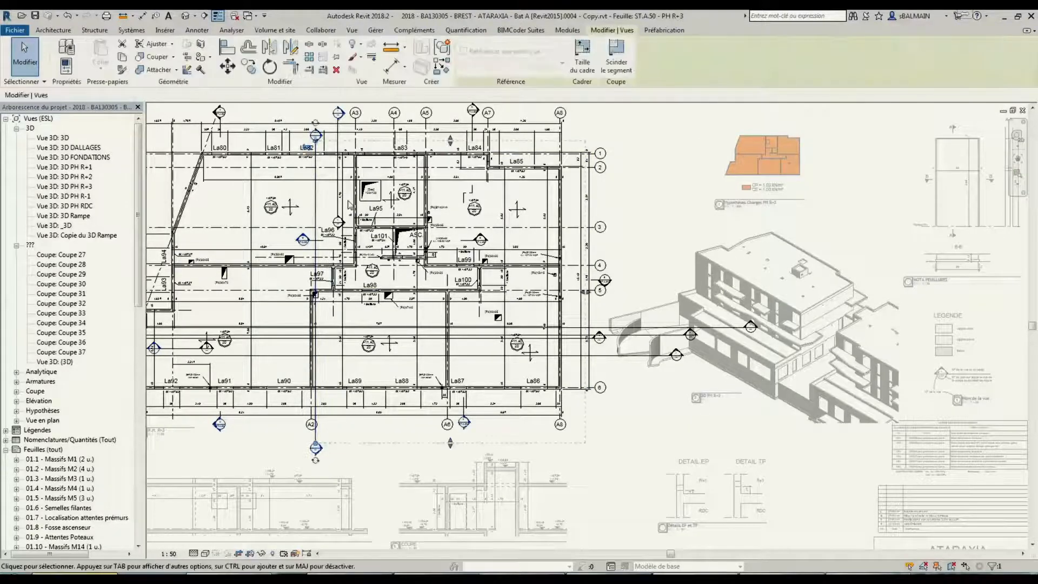
# - Display the new section's properties, shorten its view depth to about 5.62 m in the plan, and open the section view
pyautogui.rightClick(663, 166)
pyautogui.click(747, 477)
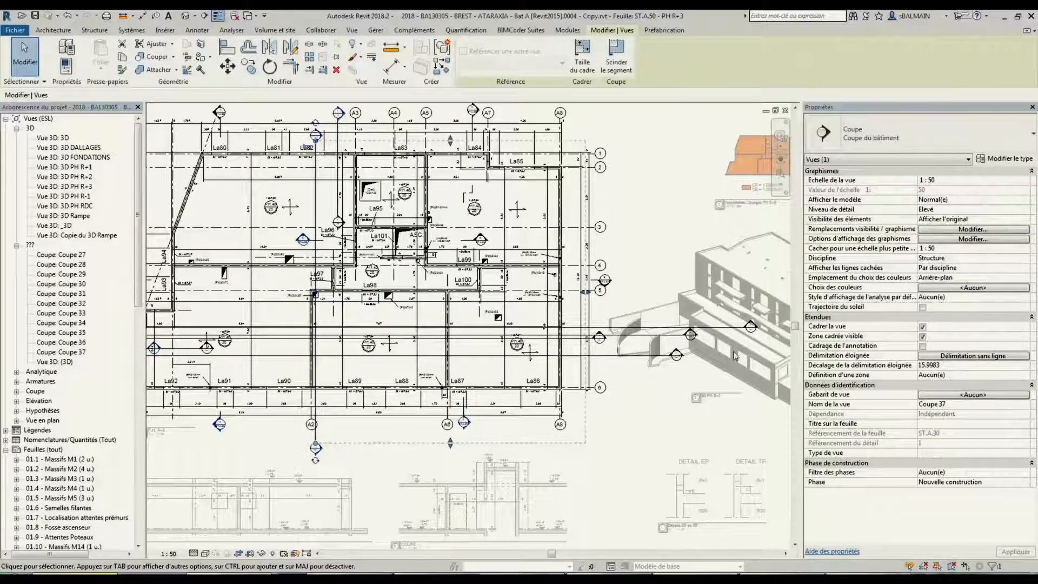
pyautogui.moveTo(585, 292); pyautogui.dragTo(410, 292)
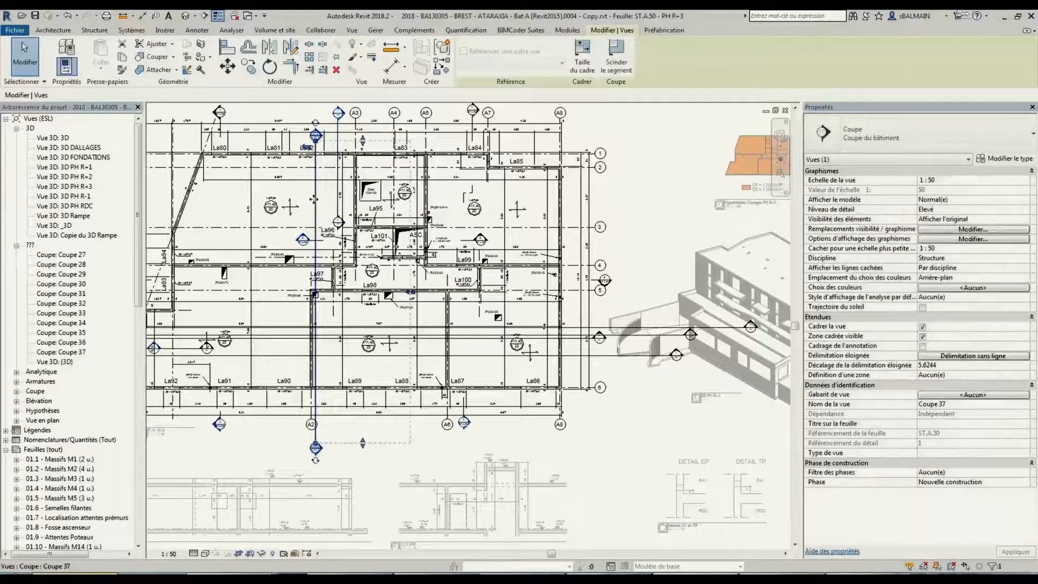
pyautogui.rightClick(314, 199)
pyautogui.click(347, 282)
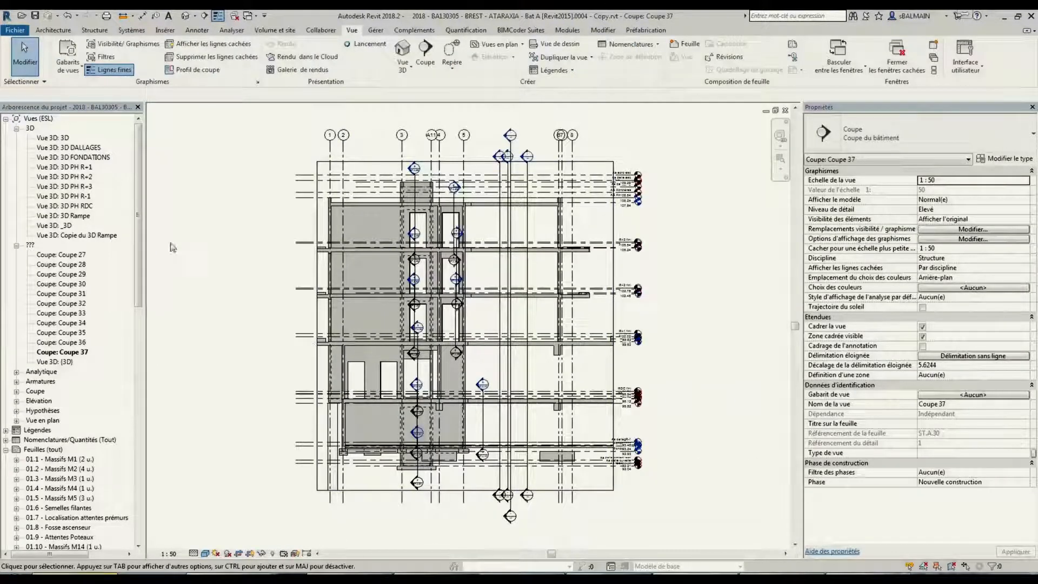
# - Open the default 3D view and orient it to the section view Coupe 37
pyautogui.click(186, 16)
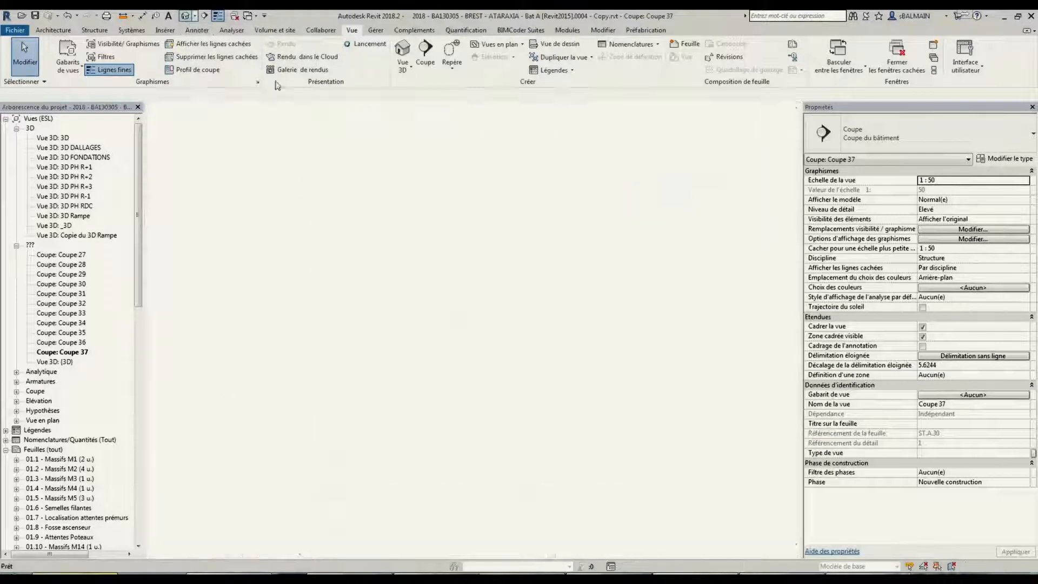
pyautogui.rightClick(749, 161)
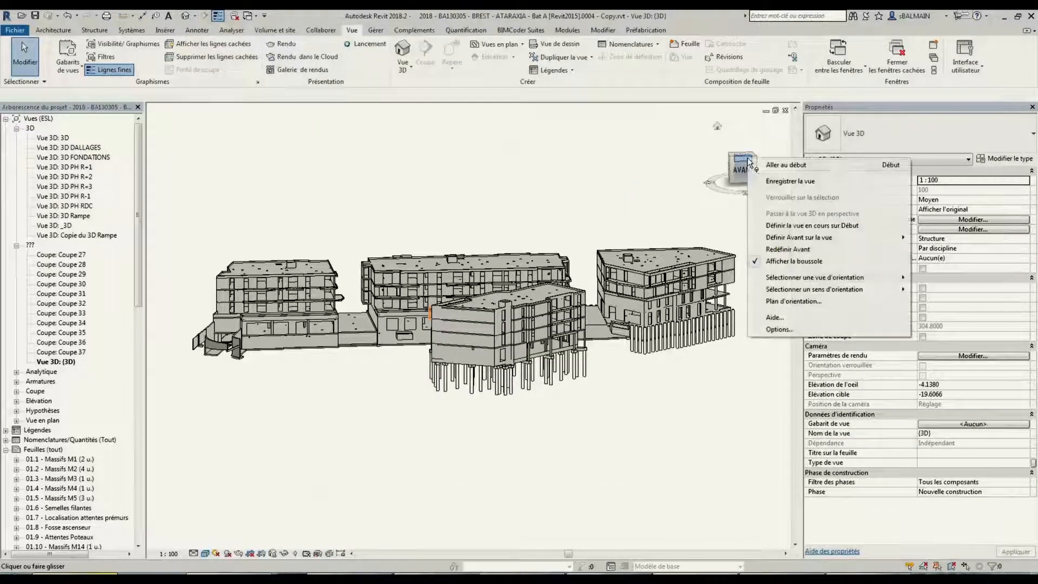
pyautogui.moveTo(838, 278)
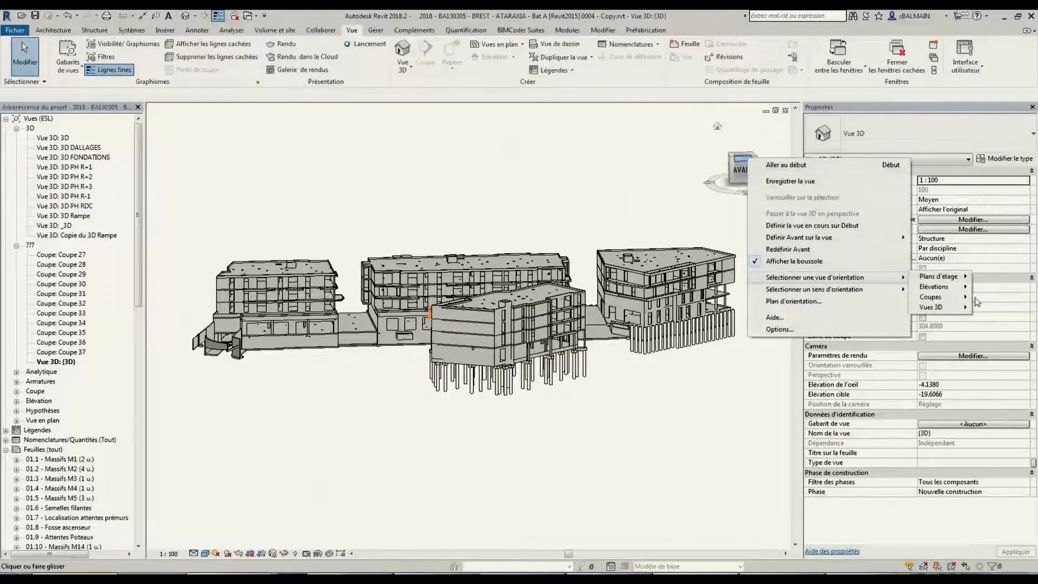
pyautogui.moveTo(932, 297)
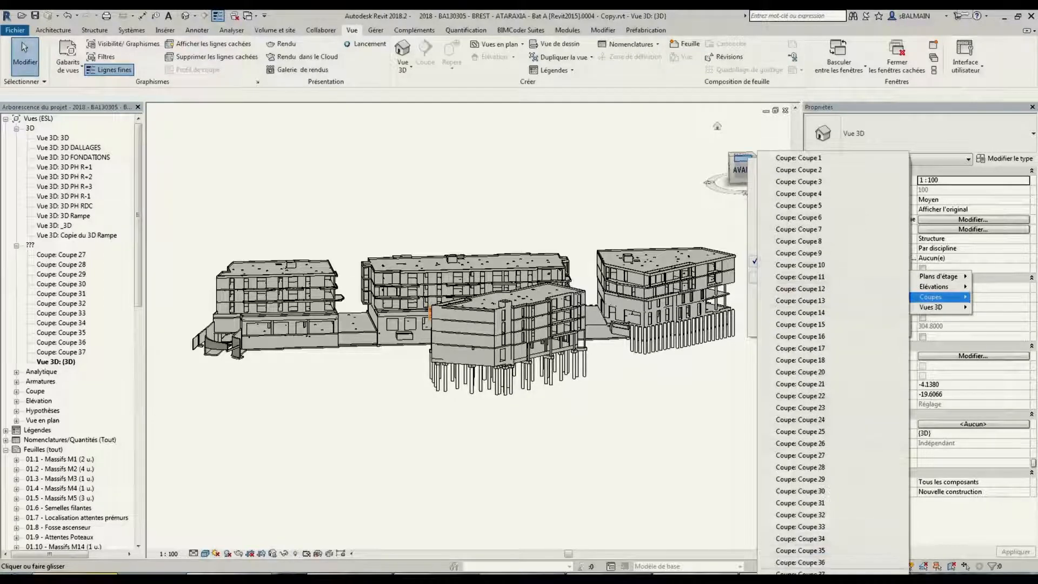
pyautogui.click(830, 492)
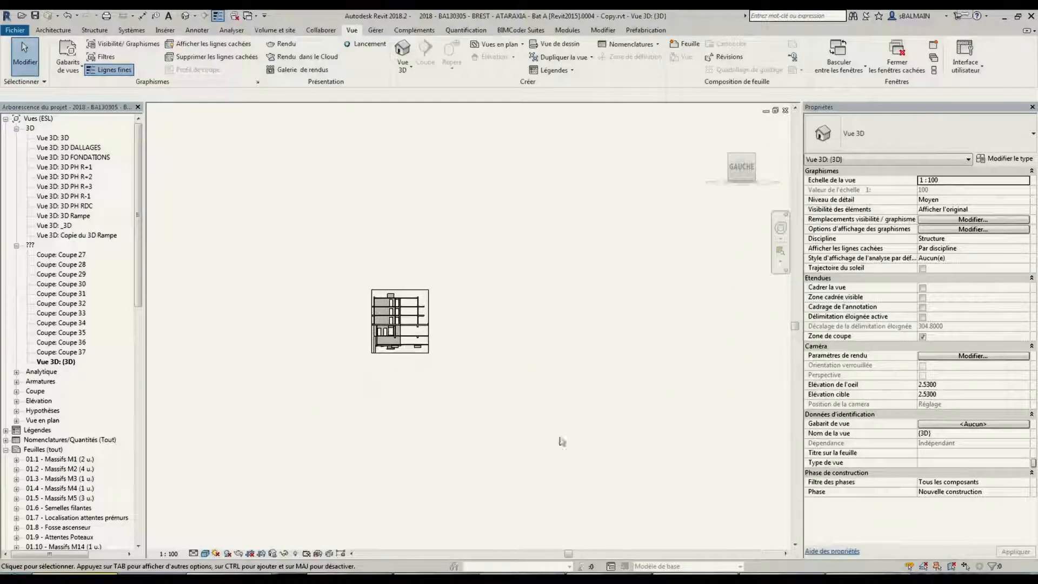
# - Extend the 3D section box's far side to take in more building, and move its cutting face inward to the elevator shaft
pyautogui.keyDown('shift'); pyautogui.moveTo(289, 331); pyautogui.dragTo(270, 264, button='middle'); pyautogui.keyUp('shift')
pyautogui.scroll(3, 380, 322)
pyautogui.scroll(6, 376, 320)
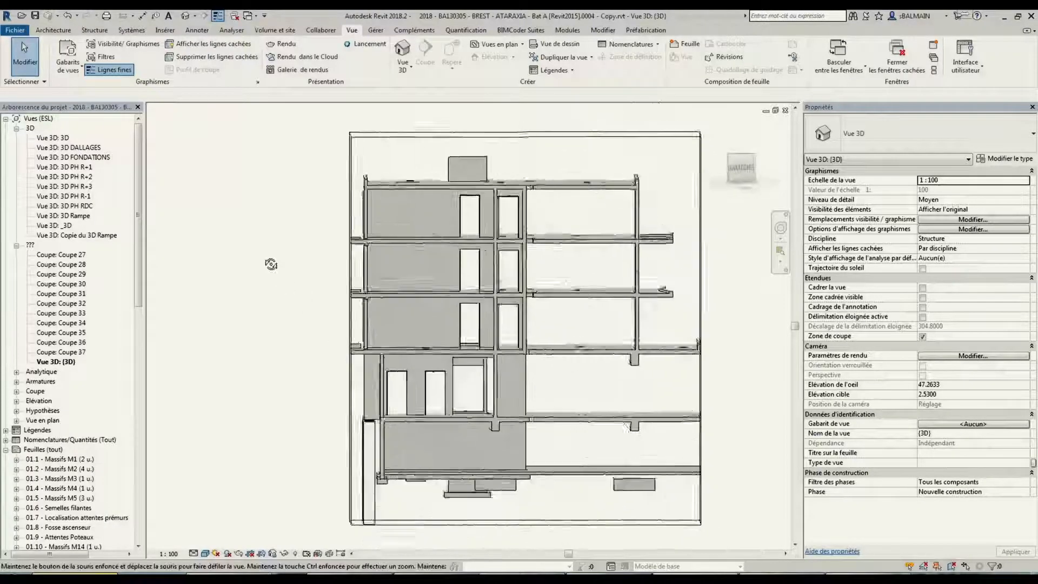
pyautogui.keyDown('shift'); pyautogui.moveTo(524, 325); pyautogui.dragTo(577, 333, button='middle'); pyautogui.keyUp('shift')
pyautogui.click(612, 151)
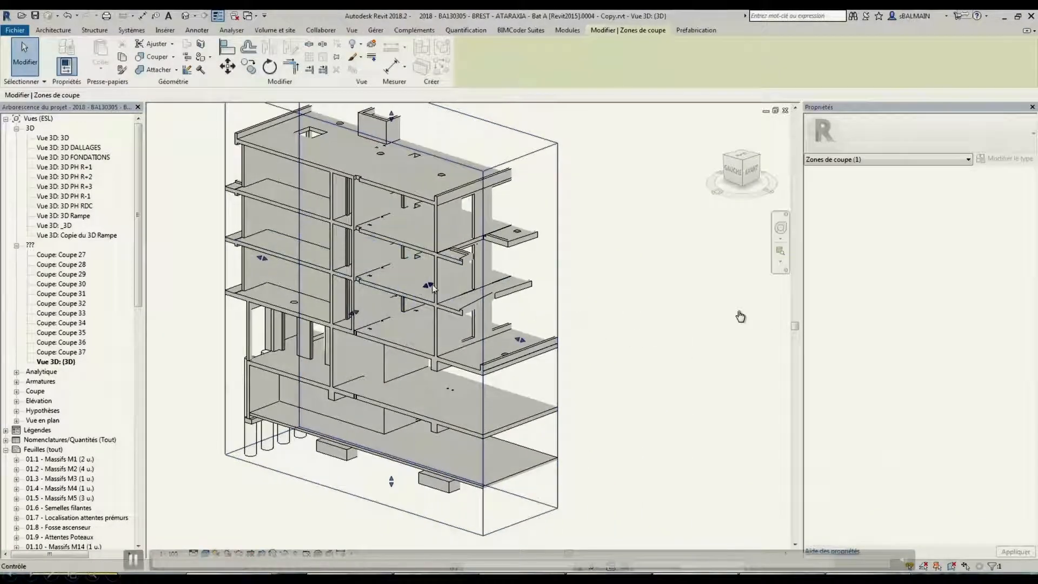
pyautogui.moveTo(433, 289); pyautogui.dragTo(506, 261)
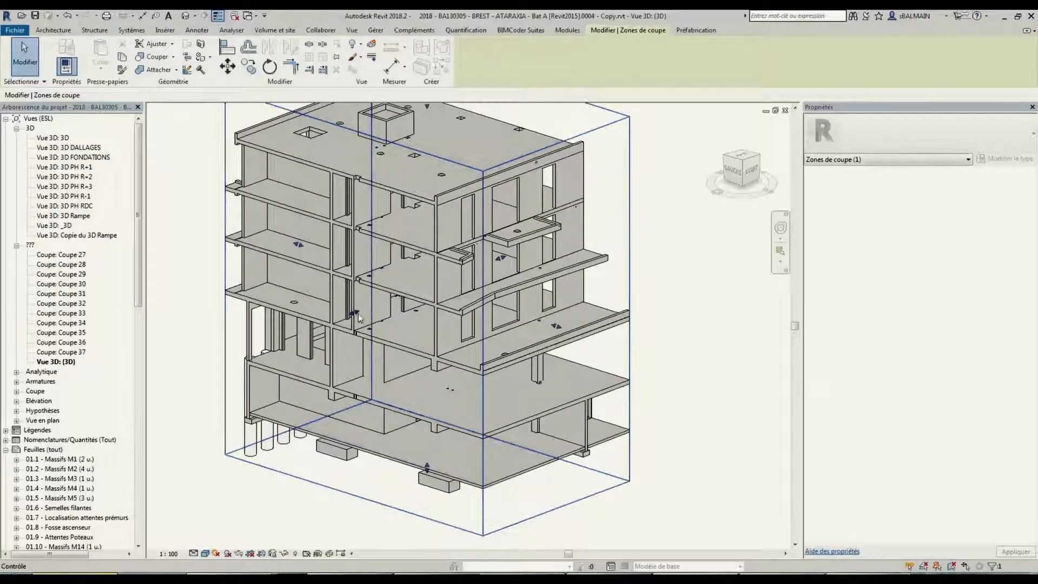
pyautogui.moveTo(355, 313); pyautogui.dragTo(427, 285)
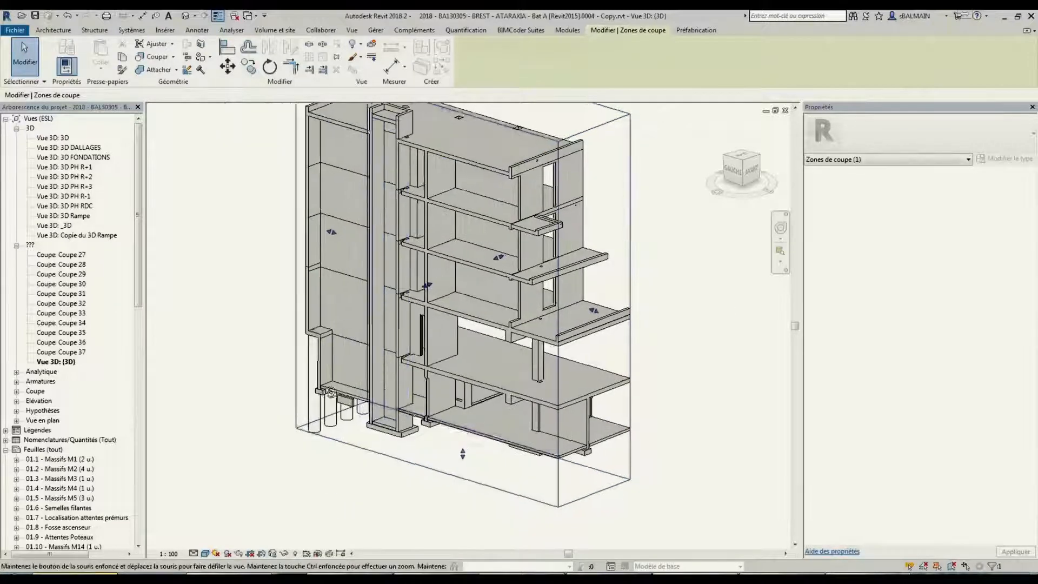
pyautogui.keyDown('shift'); pyautogui.moveTo(331, 394); pyautogui.dragTo(485, 400, button='middle'); pyautogui.keyUp('shift')
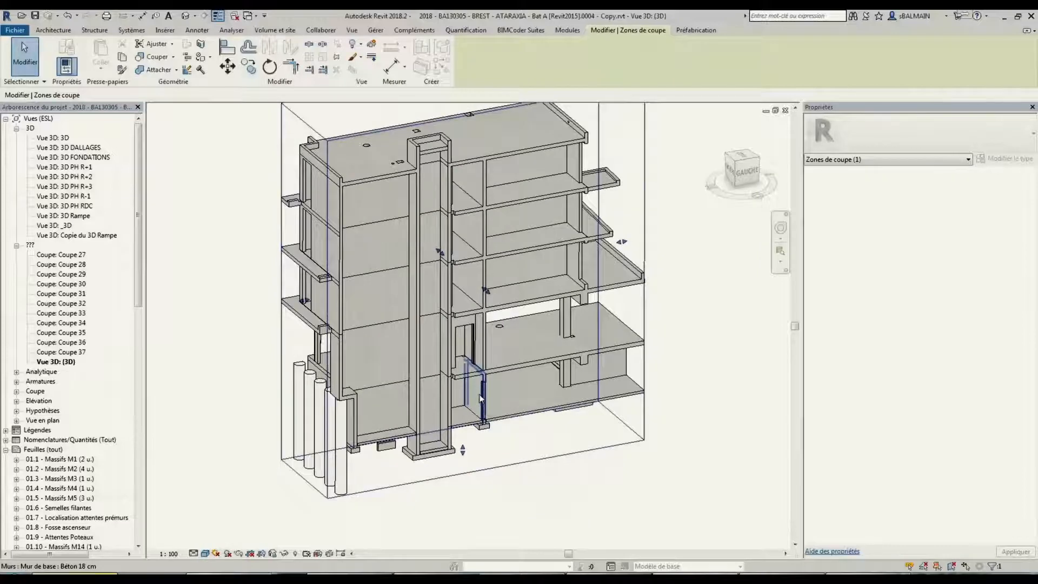
pyautogui.moveTo(143, 256); pyautogui.dragTo(134, 413)
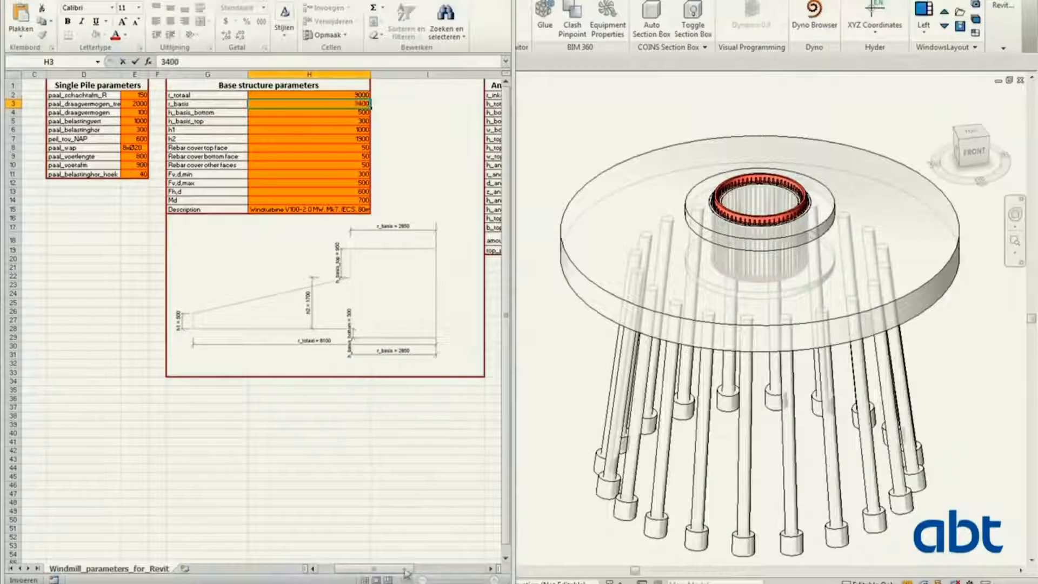
# - In the Excel sheet Windmill_parameters_for_Revit, examine the foundation parameters across the columns, and inspect the wind turbine foundation model in Revit
pyautogui.hscroll(5, 445, 579)
pyautogui.click(358, 95)
pyautogui.hscroll(3, 243, 139)
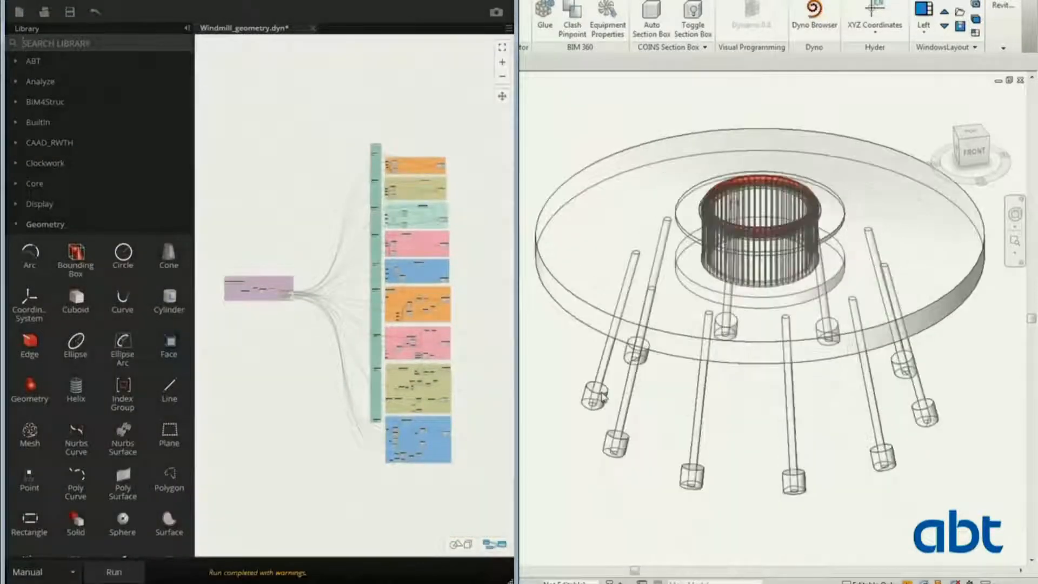
pyautogui.moveTo(601, 391)
pyautogui.keyDown('shift'); pyautogui.mouseDown(button='middle')
pyautogui.moveTo(746, 336)
pyautogui.moveTo(822, 456)
pyautogui.moveTo(849, 456)
pyautogui.moveTo(937, 413)
pyautogui.moveTo(628, 495)
pyautogui.mouseUp(button='middle'); pyautogui.keyUp('shift')
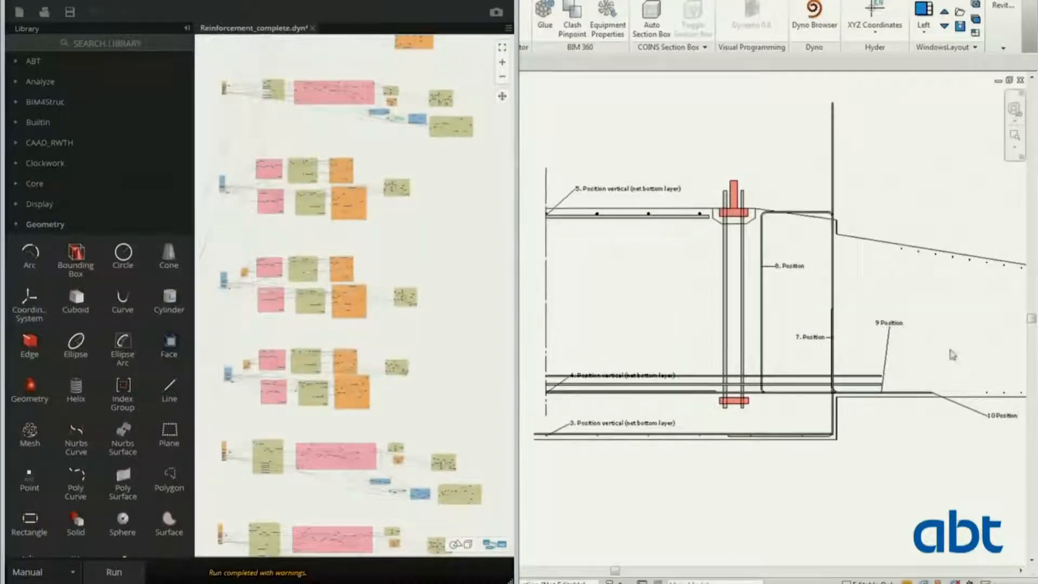
# - Run the Dynamo graph Reinforcement_complete_part on the wind turbine foundation model
pyautogui.click(508, 0)
pyautogui.click(299, 319)
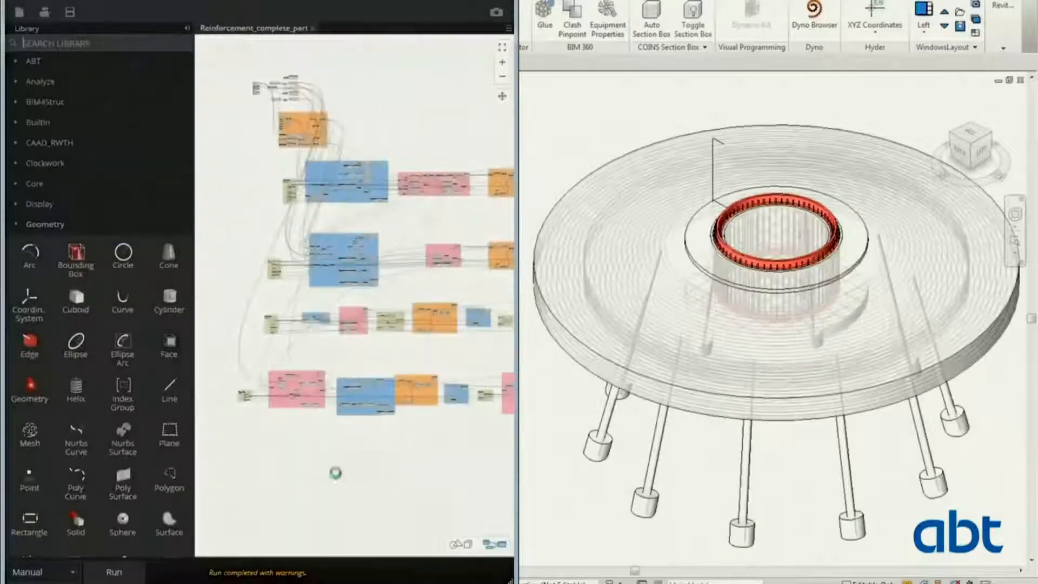
pyautogui.click(118, 577)
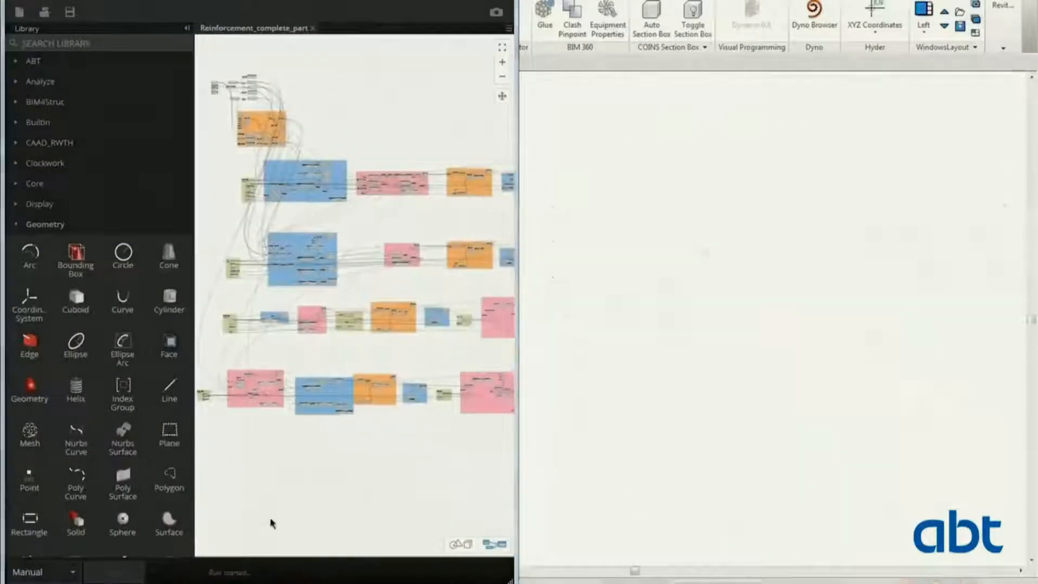